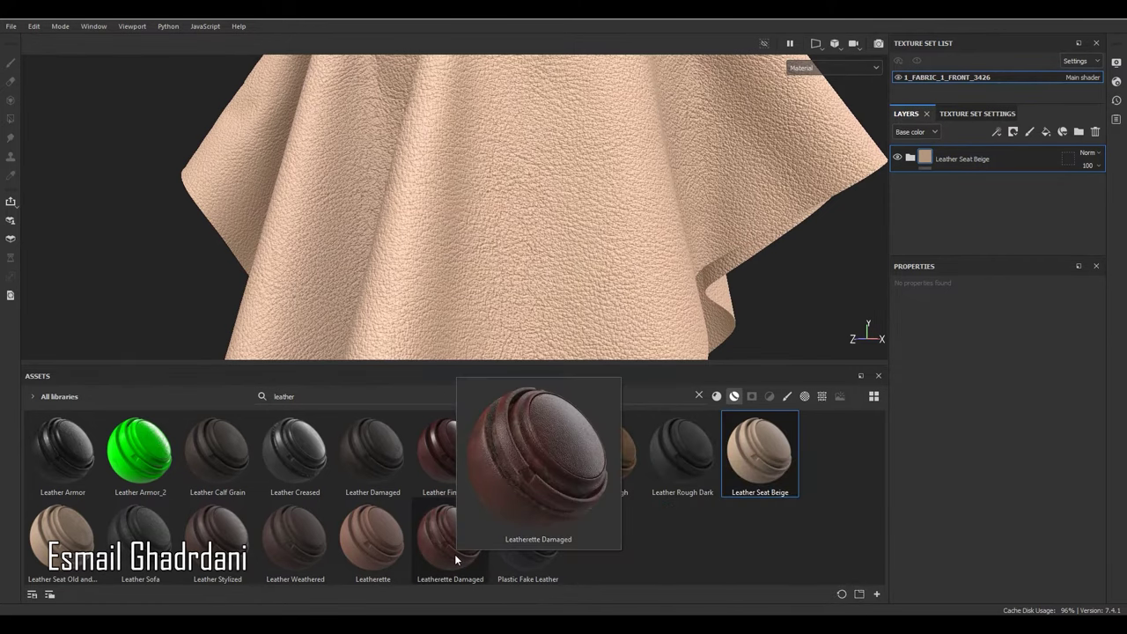
Step: Try the Leather Weathered and Leatherette Damaged smart materials on the cloth one after the other, deleting each one again
drag(318, 561, 543, 241)
scroll(609, 176, up, 5)
alt+right_drag(609, 172, 616, 200)
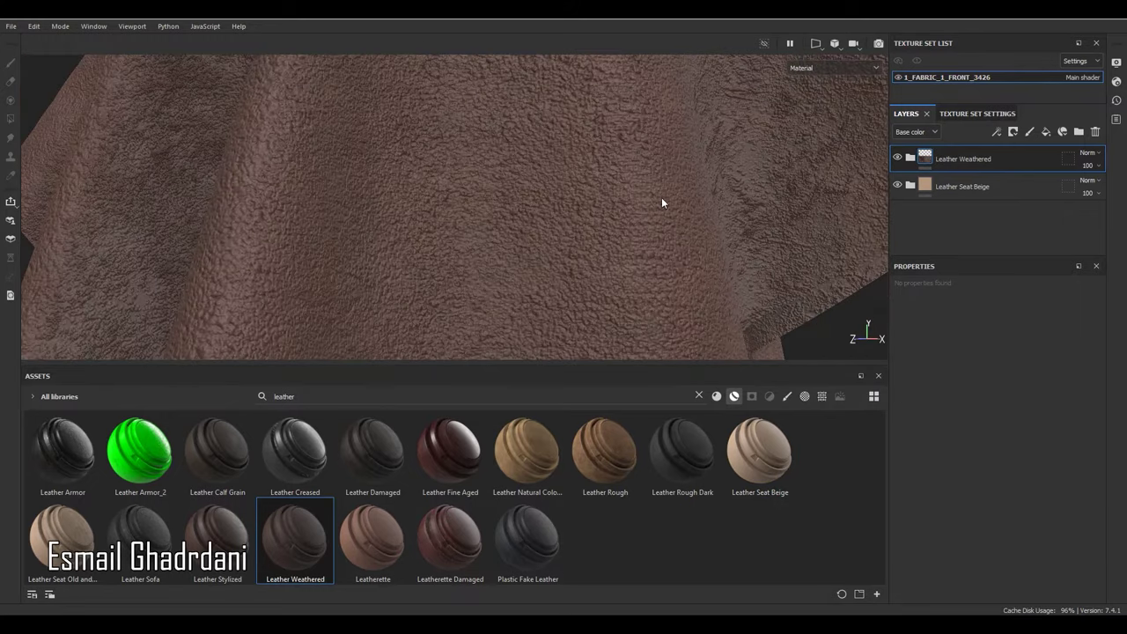
click(1095, 132)
drag(450, 536, 499, 264)
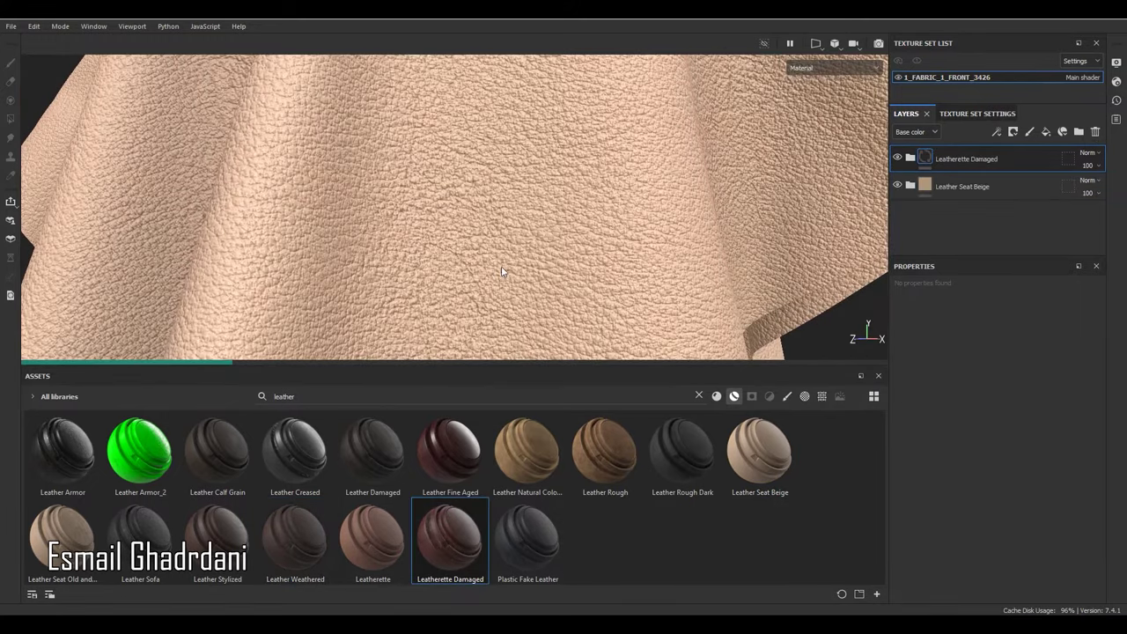
scroll(499, 264, down, 3)
click(1095, 131)
Step: Apply the Leather Seat Old and Dirty smart material to the cloth and delete the Leather Seat Beige group
drag(62, 537, 518, 212)
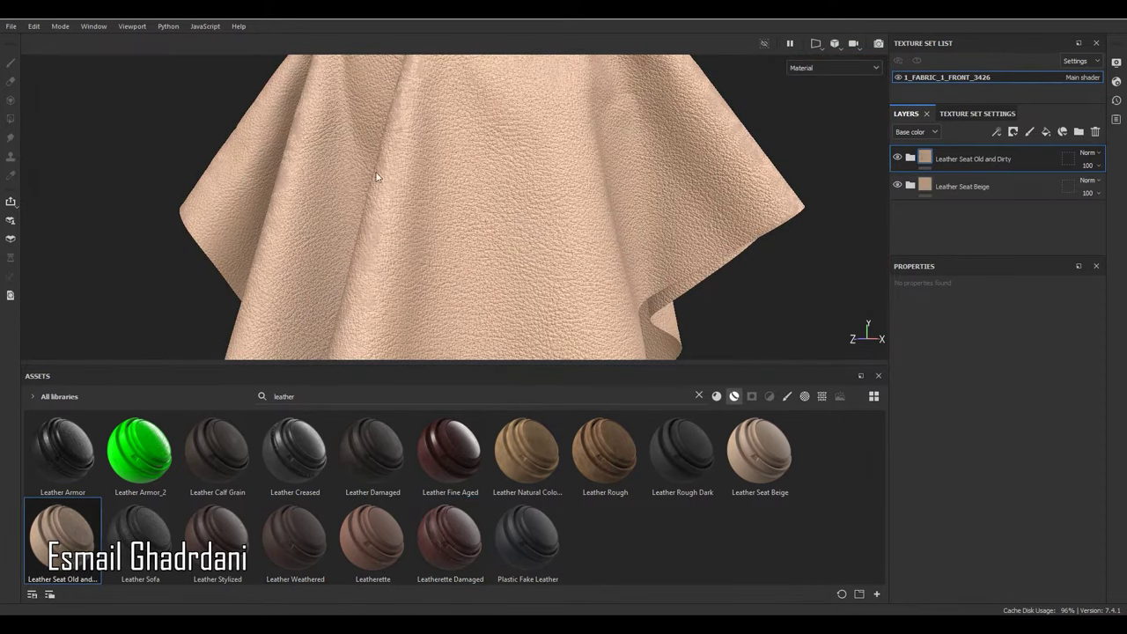
scroll(384, 179, up, 3)
scroll(445, 280, down, 5)
scroll(505, 121, up, 4)
scroll(505, 124, up, 3)
alt+drag(507, 125, 546, 186)
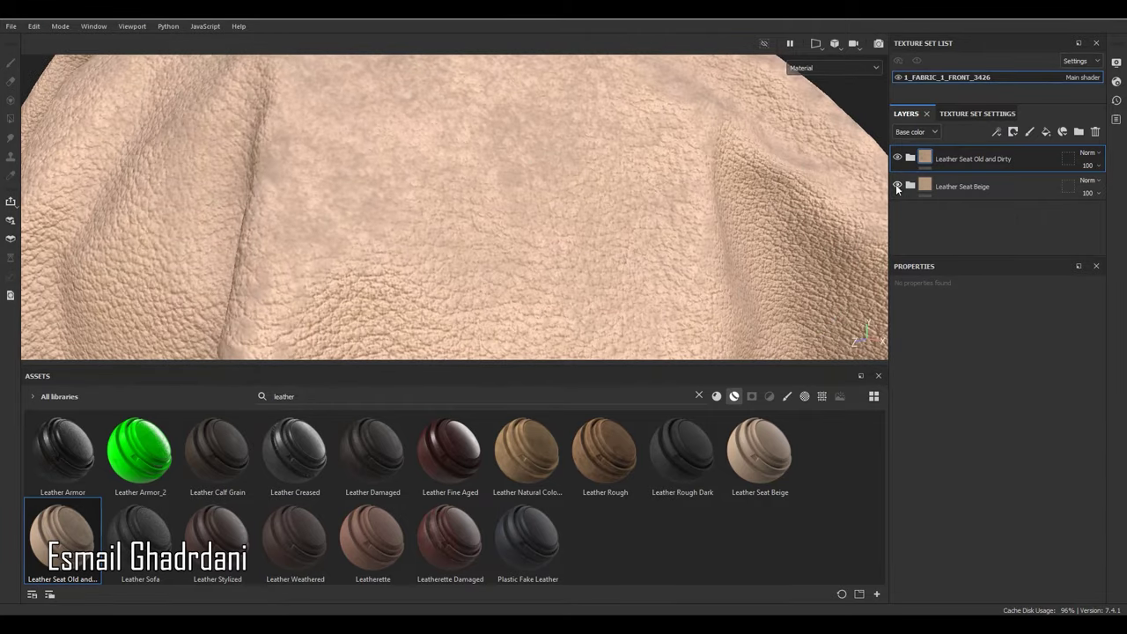
click(936, 186)
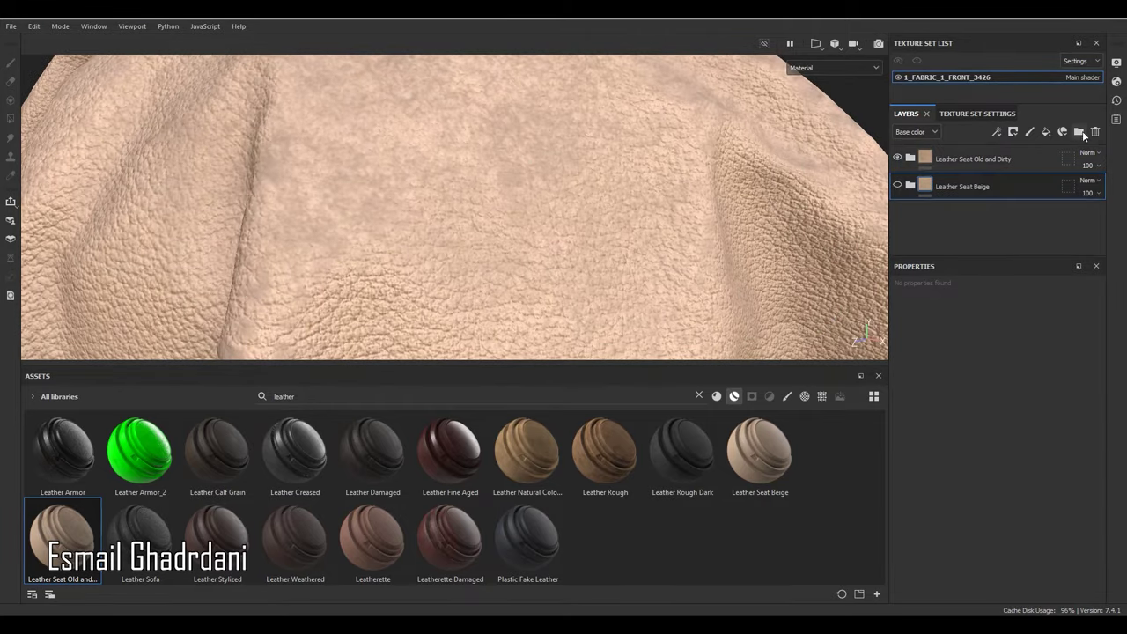
click(1094, 131)
Step: Expand the Leather Seat Old and Dirty group and hide its Dust and Leather Worn layers
scroll(421, 144, down, 5)
alt+drag(420, 144, 506, 215)
click(910, 158)
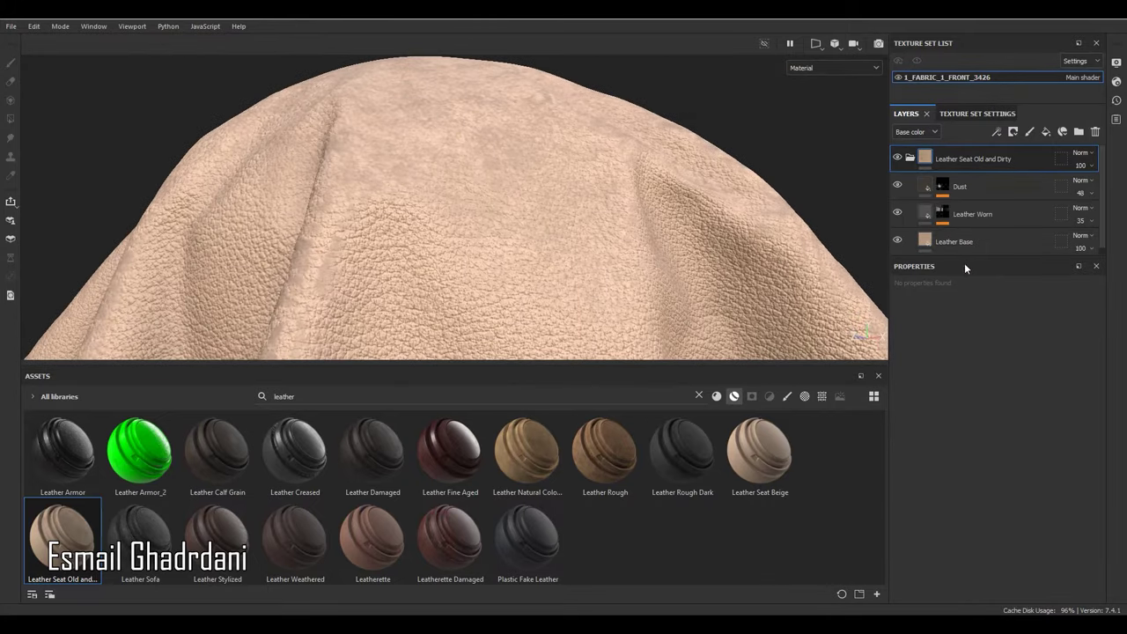
drag(964, 256, 964, 342)
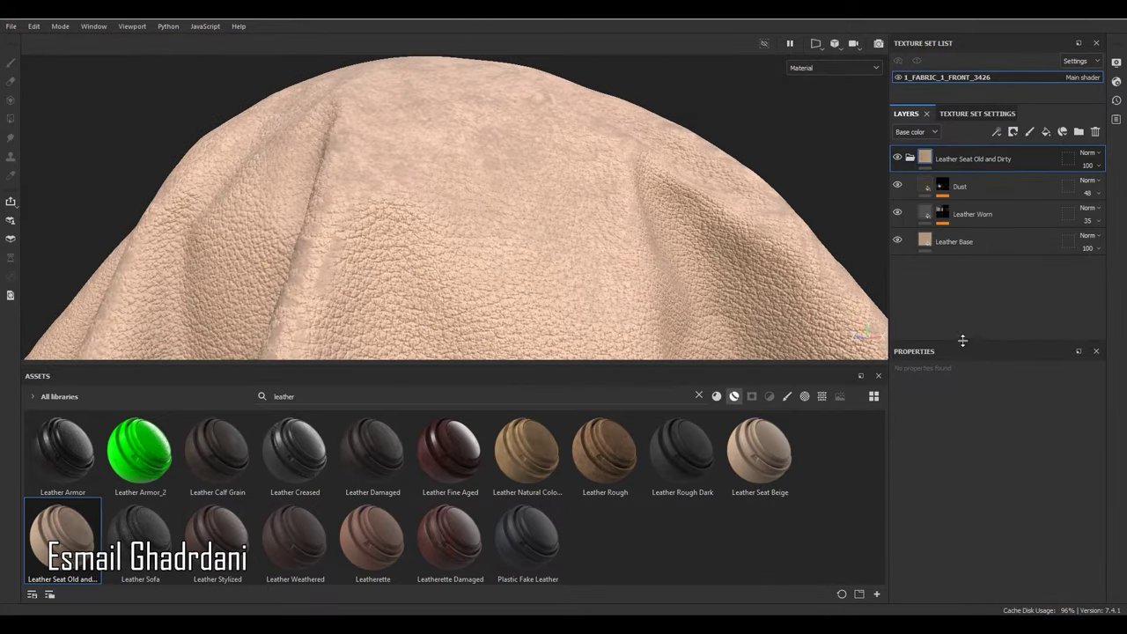
click(897, 185)
click(896, 214)
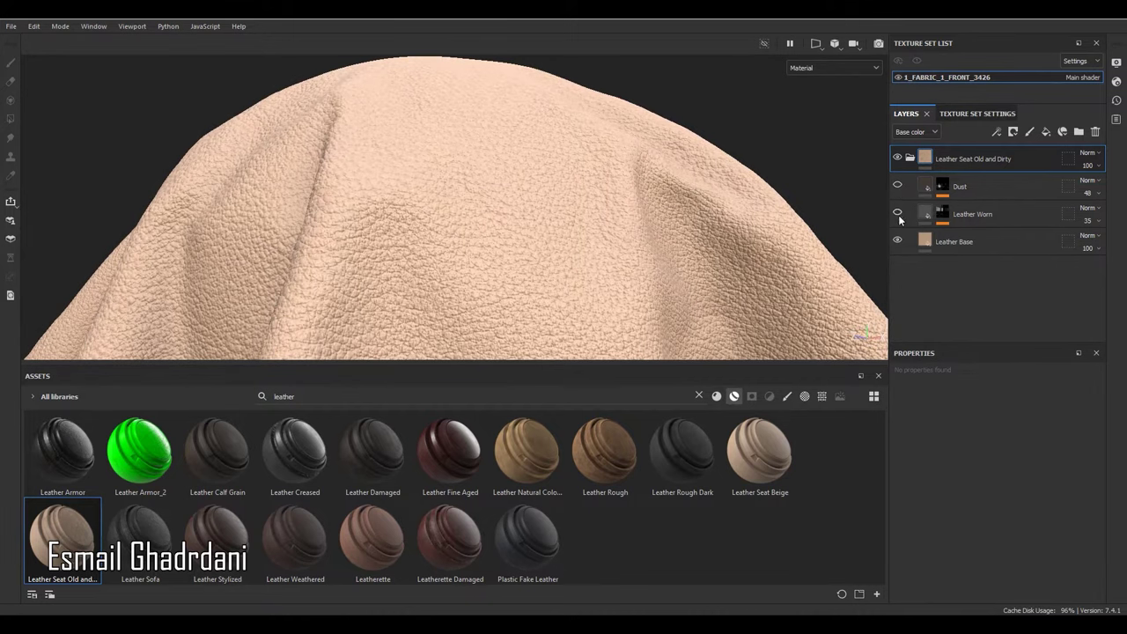
Step: Change the Leather Base fill's material colour to a saturated orange-brown
click(951, 243)
alt+right_drag(520, 203, 479, 83)
alt+middle_drag(520, 282, 529, 186)
alt+right_drag(528, 185, 514, 225)
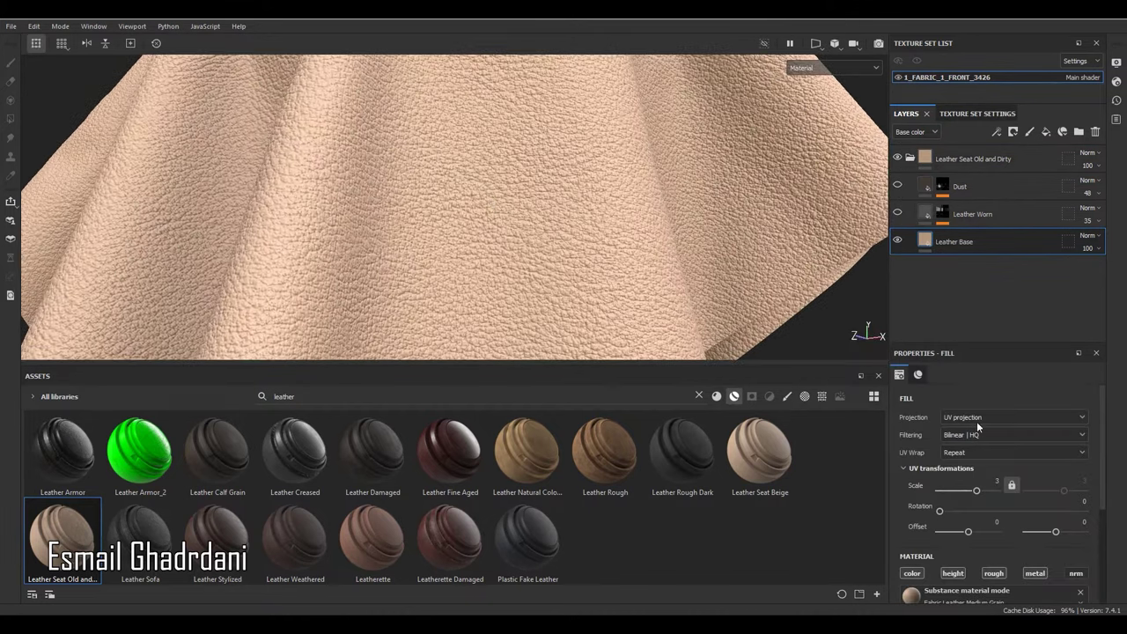
drag(1043, 341, 1043, 248)
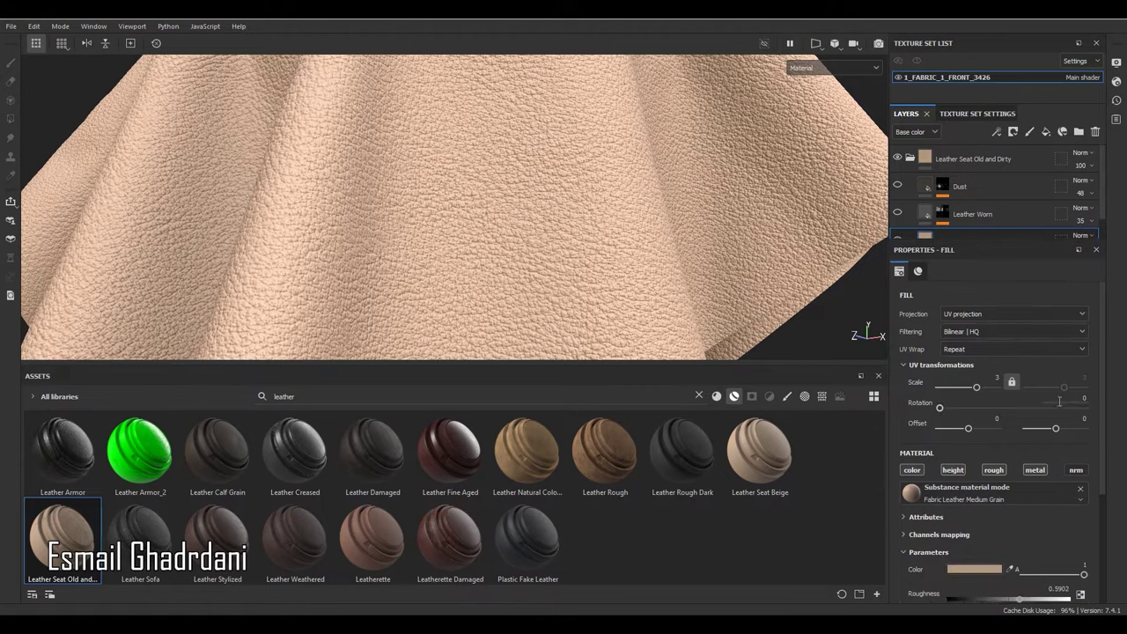
scroll(1048, 404, down, 3)
click(992, 430)
drag(926, 389, 757, 316)
mouse_move(764, 361)
mouse_down()
mouse_move(780, 351)
mouse_move(775, 379)
mouse_up()
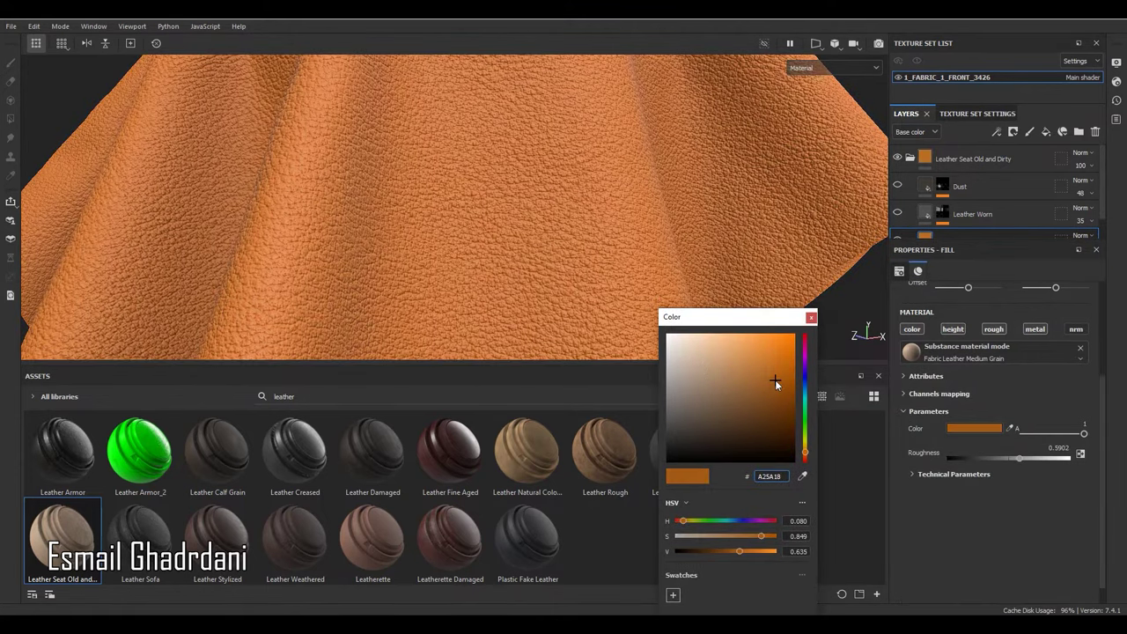
Step: Darken the Leather Base colour to a deep reddish brown by fine-tuning its hue, saturation and value
click(807, 455)
click(807, 455)
click(715, 552)
drag(713, 552, 701, 552)
drag(765, 536, 768, 536)
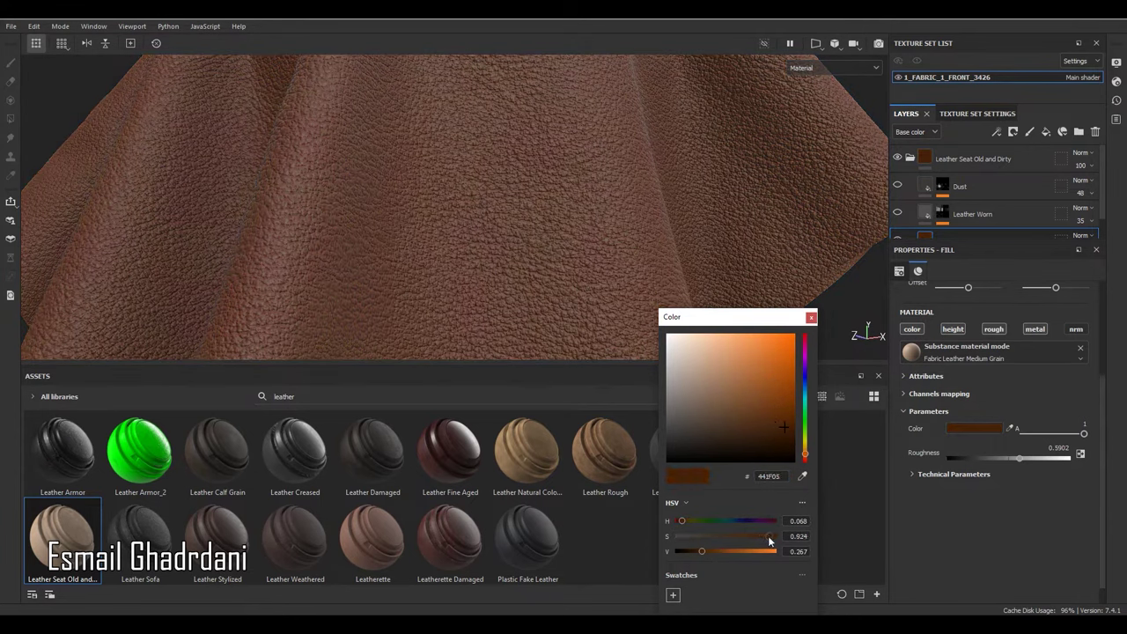
drag(699, 551, 699, 550)
click(811, 317)
Step: Set the UV scale of the Leather Base fill to 2 and check the grain size on the cloth
alt+right_drag(696, 229, 508, 211)
scroll(508, 214, up, 10)
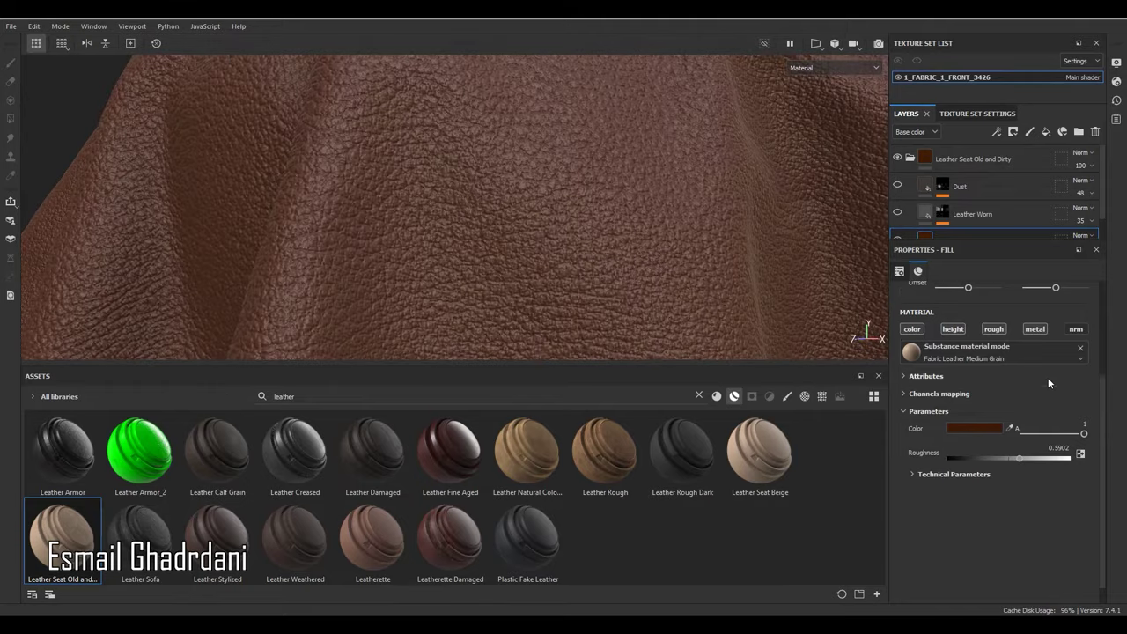
scroll(1019, 389, up, 3)
key(Return)
scroll(486, 108, down, 10)
alt+drag(633, 193, 606, 186)
alt+right_drag(606, 186, 527, 111)
alt+drag(528, 119, 607, 200)
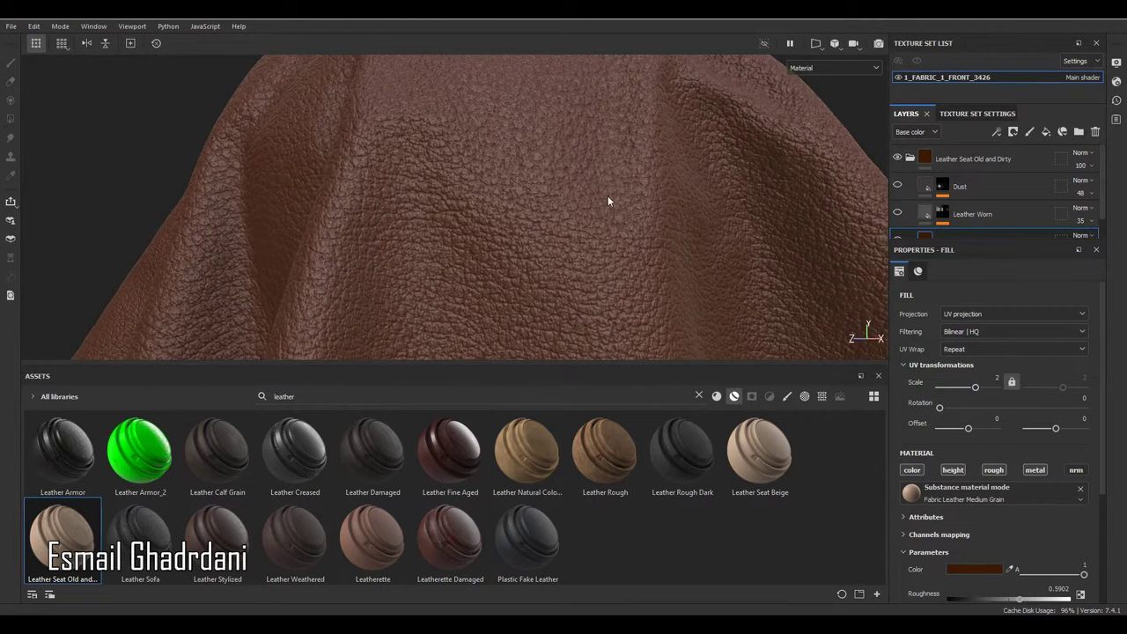
Step: In the Leather Base technical parameters, set Height Position to 0.39 and Height Range to 0.06
scroll(995, 405, down, 4)
click(950, 452)
mouse_move(1001, 477)
mouse_down()
mouse_move(935, 476)
mouse_move(1091, 483)
mouse_move(985, 486)
mouse_up()
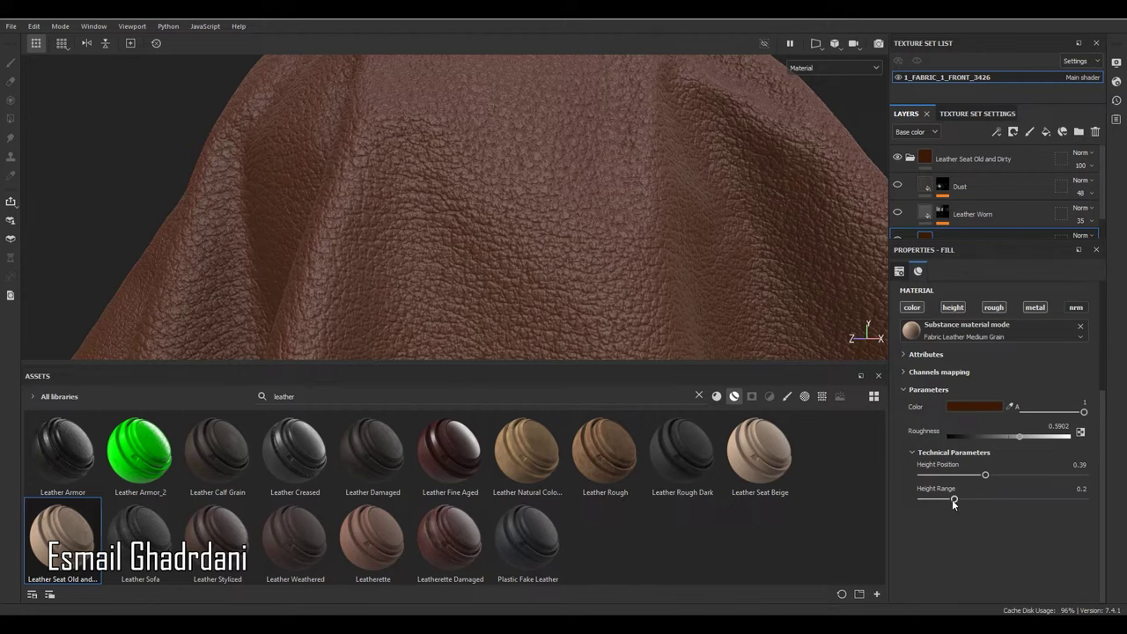
drag(953, 500, 935, 501)
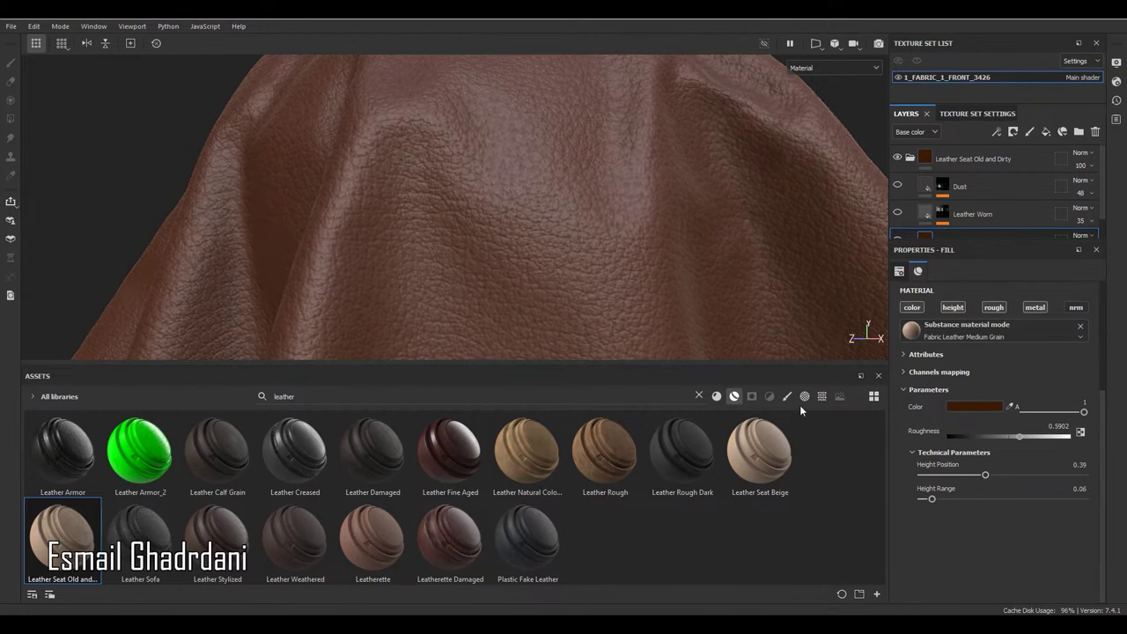
scroll(507, 147, down, 7)
Step: Refine the Leather Base relief with a Height Position of 0.46 and a Height Range of 0.1
alt+drag(543, 217, 505, 113)
scroll(504, 113, up, 3)
scroll(506, 112, up, 3)
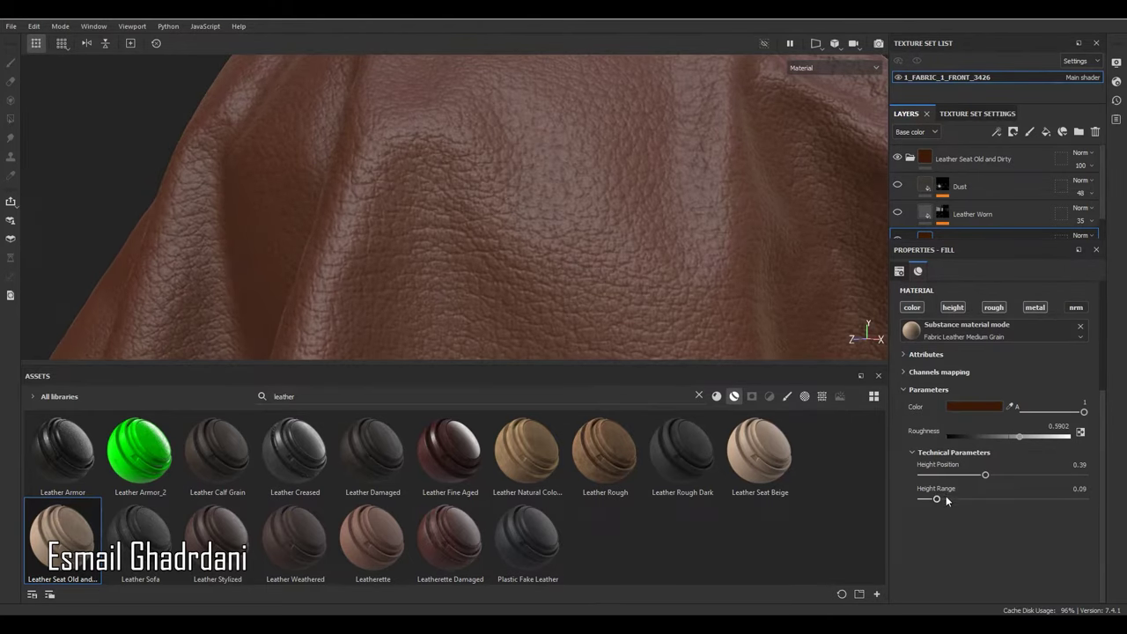
drag(986, 475, 996, 479)
drag(940, 502, 937, 500)
Step: Show the Leather Worn and Dust layers again to check them, and delete both from the group
click(897, 214)
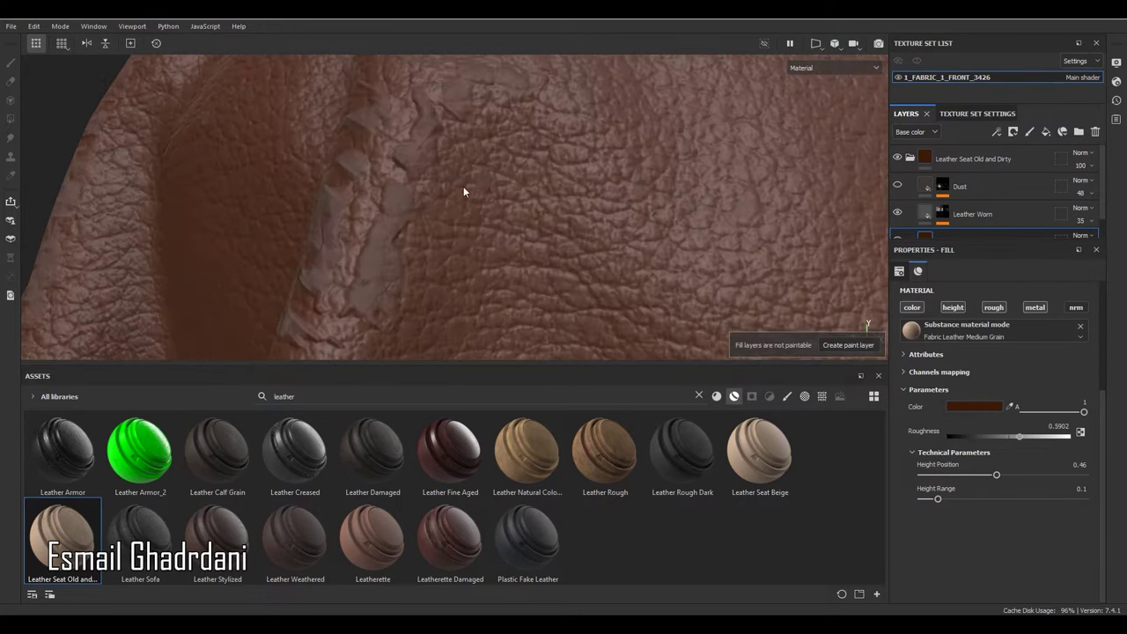
mouse_move(555, 192)
alt+mouse_down()
mouse_move(537, 186)
mouse_move(546, 181)
alt+mouse_up()
click(1030, 220)
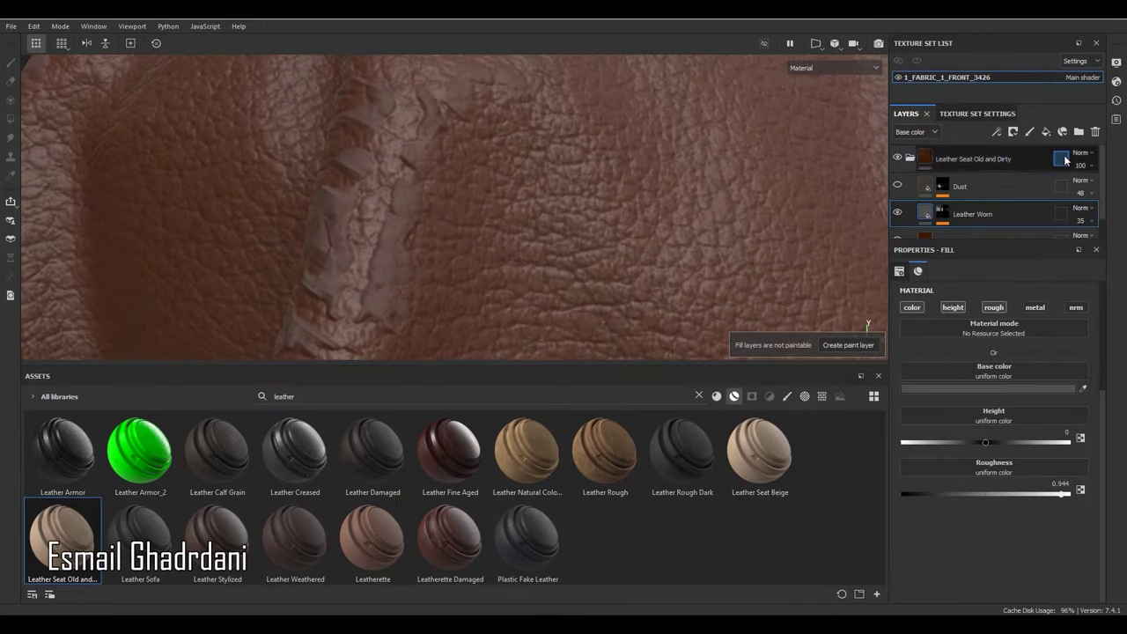
click(1094, 132)
scroll(458, 196, down, 5)
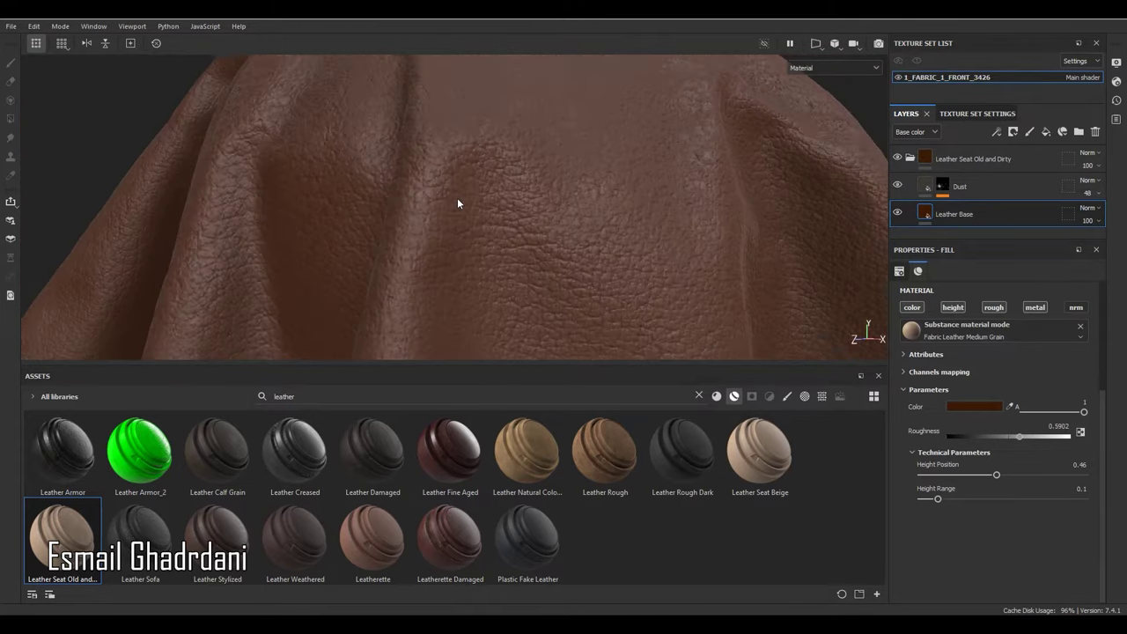
alt+drag(540, 182, 617, 193)
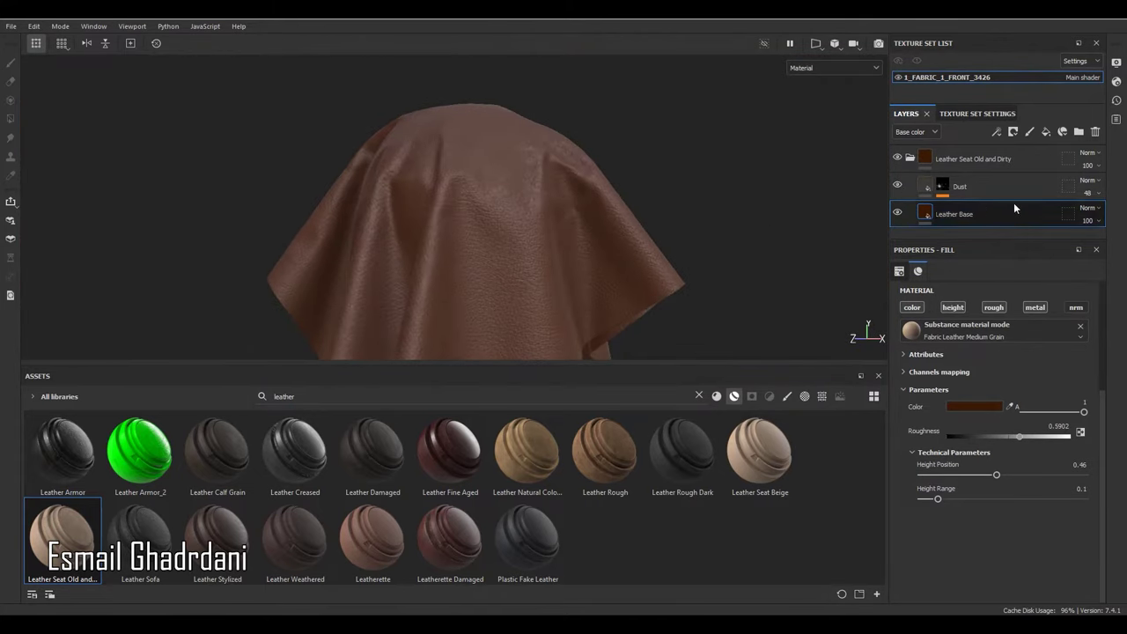
click(1004, 186)
click(1095, 132)
Step: Apply the Leather Calf Grain smart material to the cloth and enlarge the viewport area to inspect it
drag(217, 451, 493, 237)
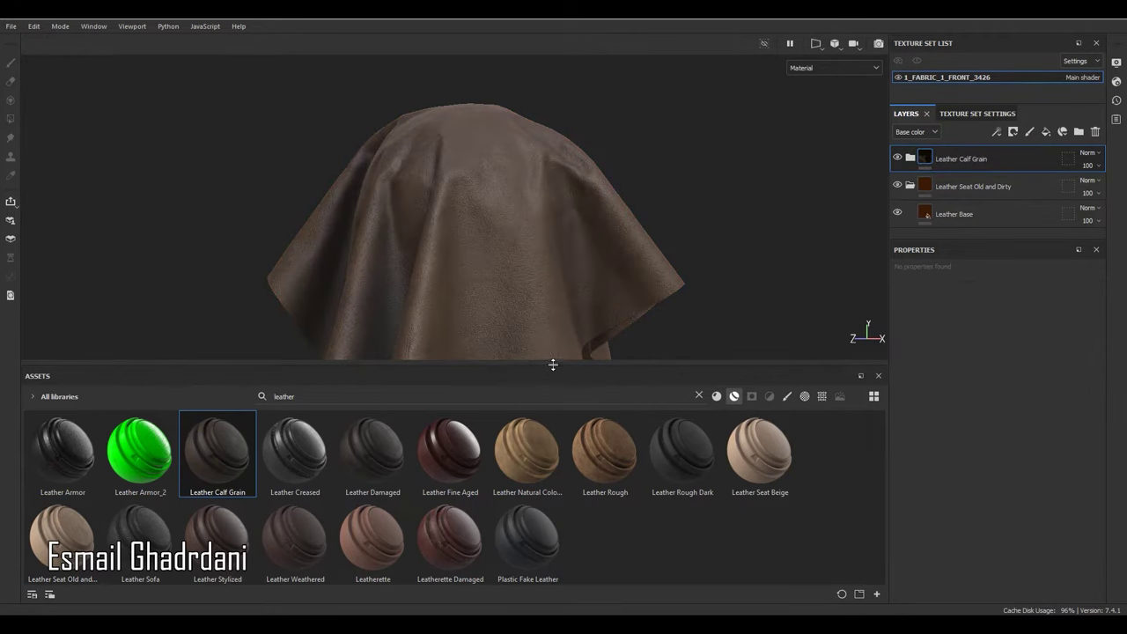
drag(553, 362, 535, 519)
scroll(485, 217, up, 5)
alt+drag(485, 217, 674, 263)
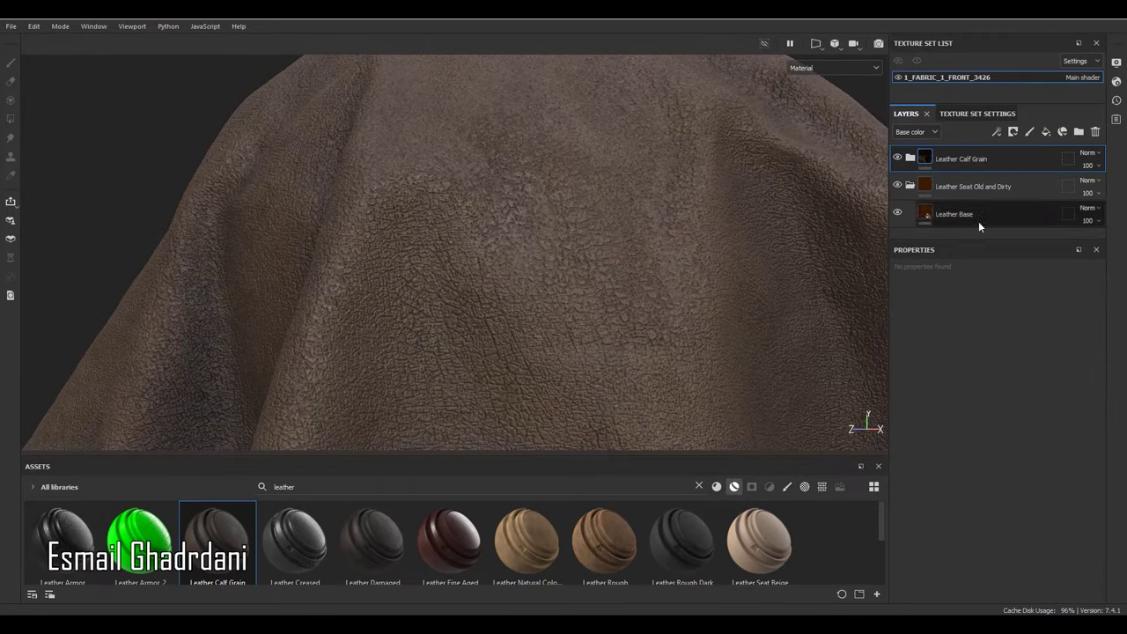
Step: Move the Leather Seat Old and Dirty group inside Leather Calf Grain, directly above Base, and delete the Base layer
drag(967, 239, 961, 430)
click(910, 185)
click(910, 158)
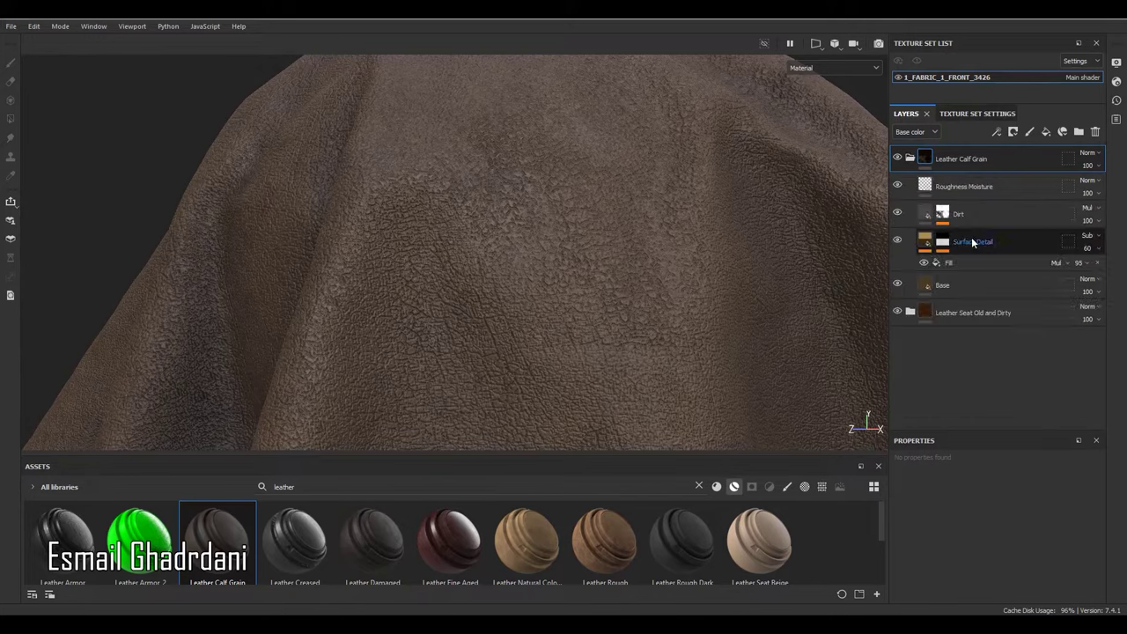
drag(971, 311, 965, 275)
click(996, 312)
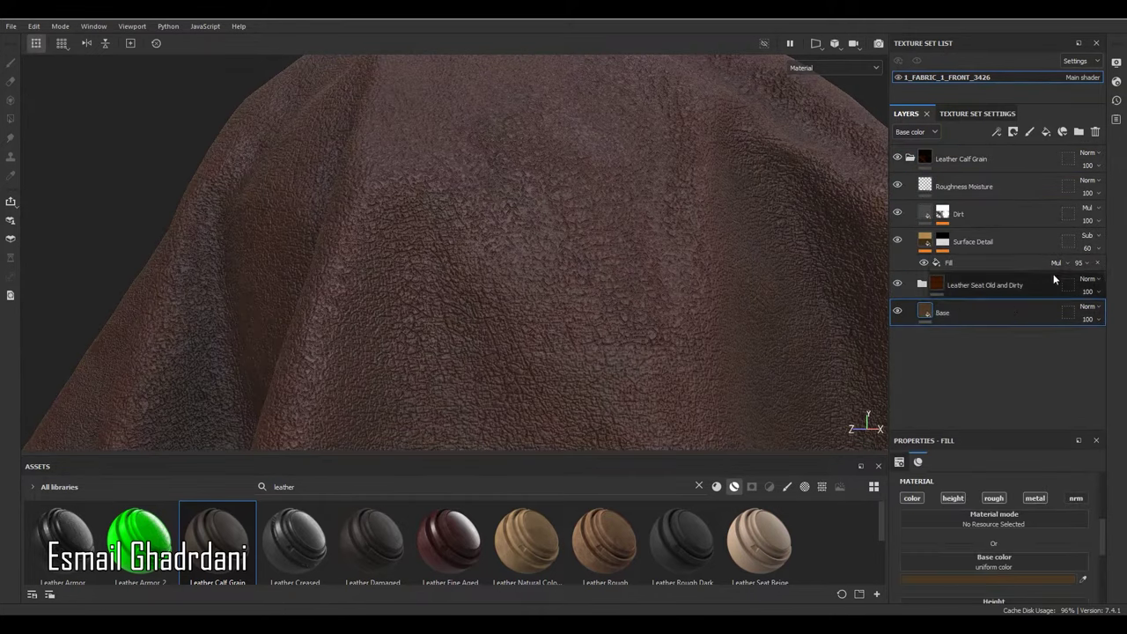
click(1095, 132)
Step: Hide Roughness Moisture, Dirt and Surface Detail to compare their effects, and show Dirt and Roughness Moisture again
scroll(507, 187, down, 4)
scroll(490, 175, up, 5)
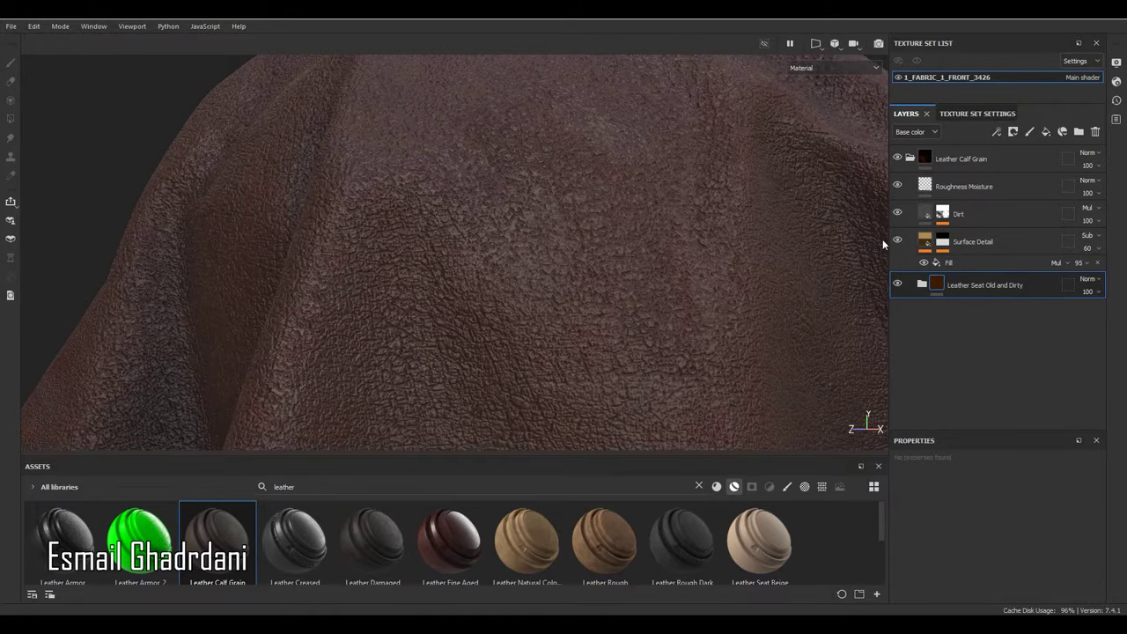
click(897, 184)
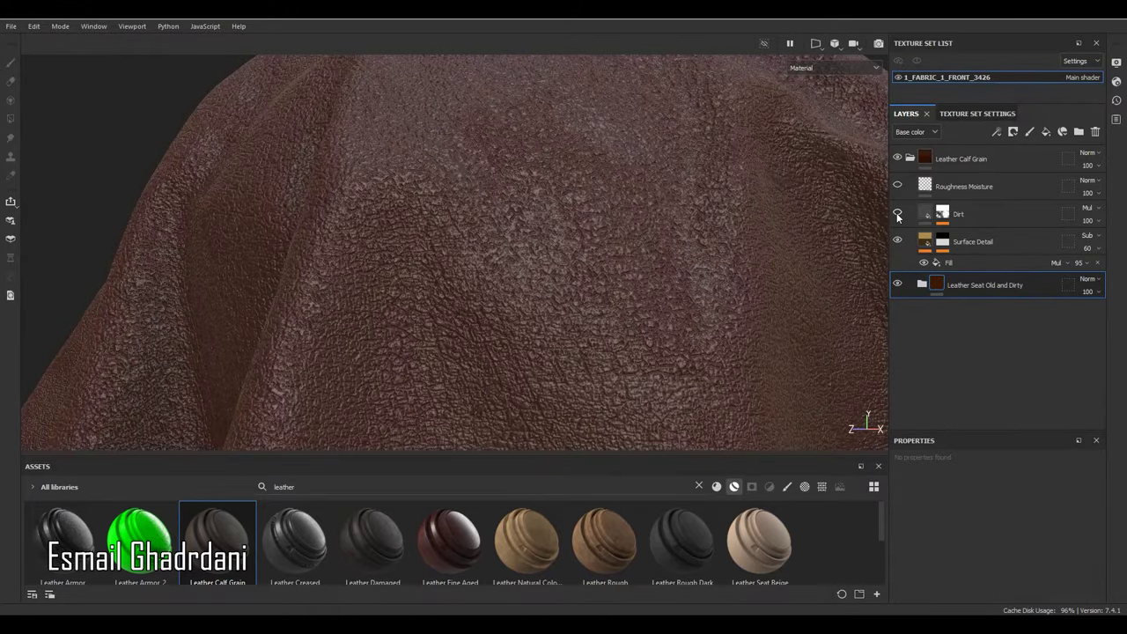
click(898, 244)
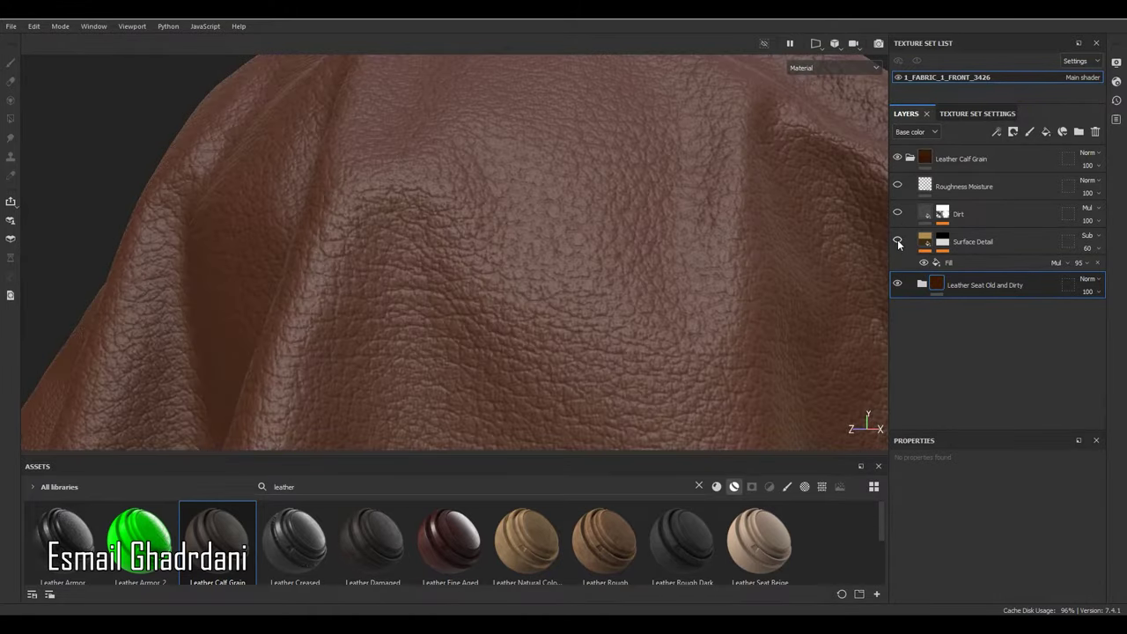
click(898, 214)
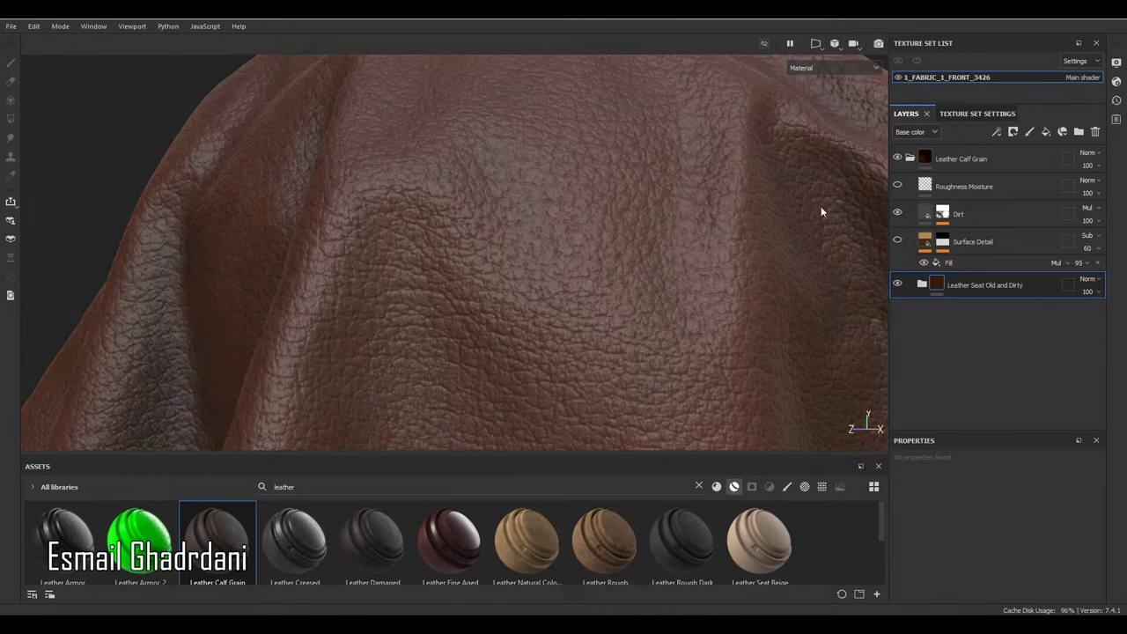
click(898, 186)
scroll(566, 160, down, 2)
Step: Show the Surface Detail layer again and set its fill height to 0.02
click(992, 244)
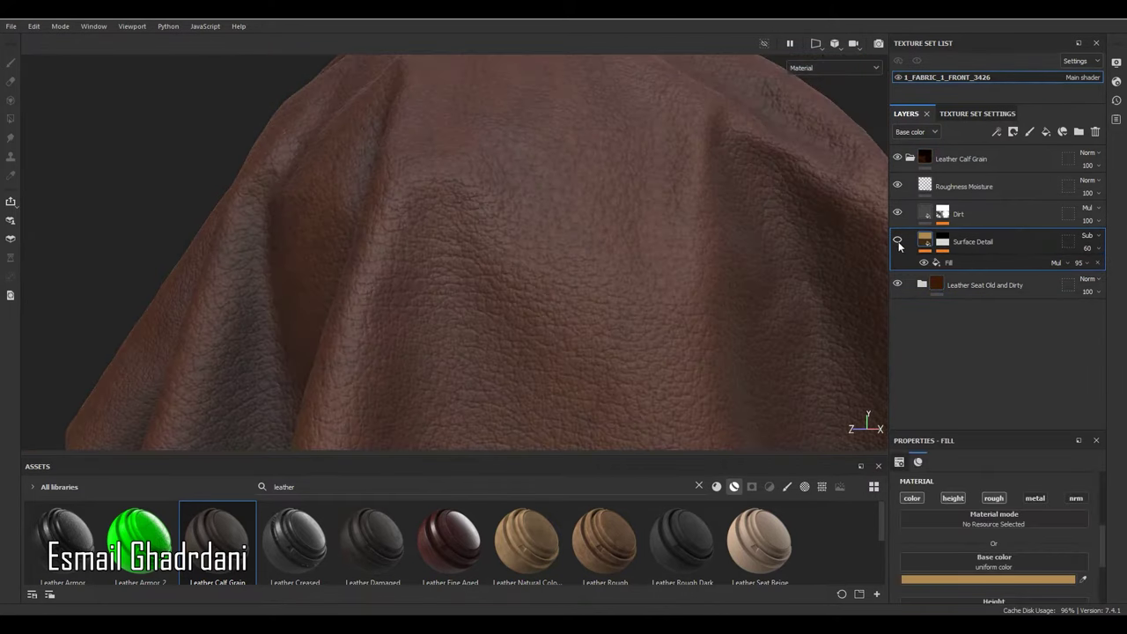
click(898, 241)
click(963, 262)
click(927, 242)
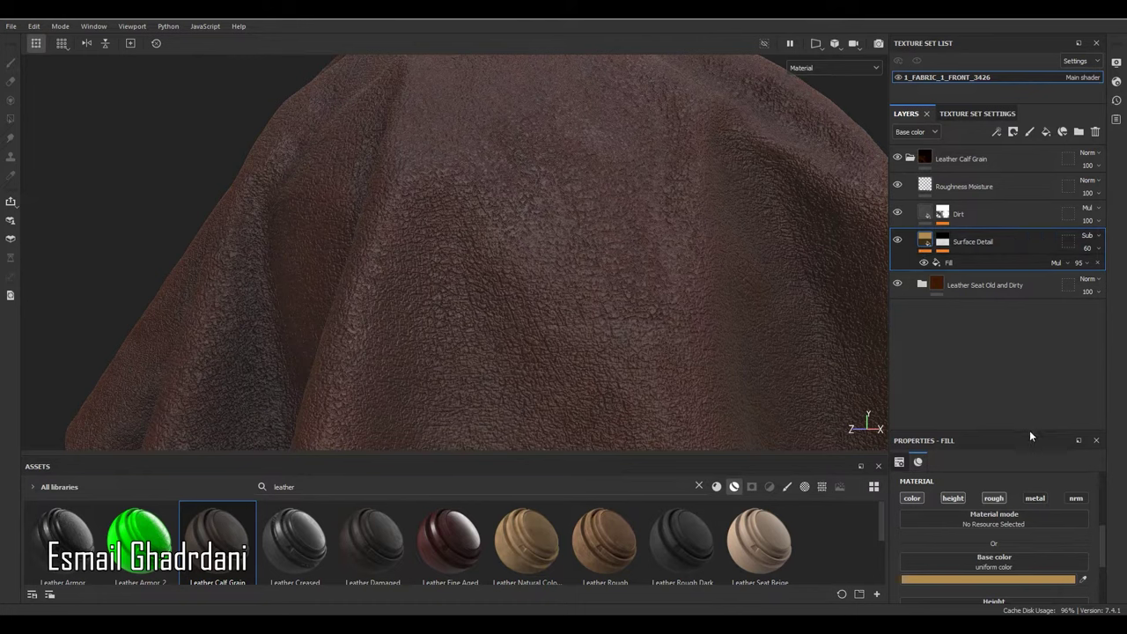
drag(1028, 431, 1022, 262)
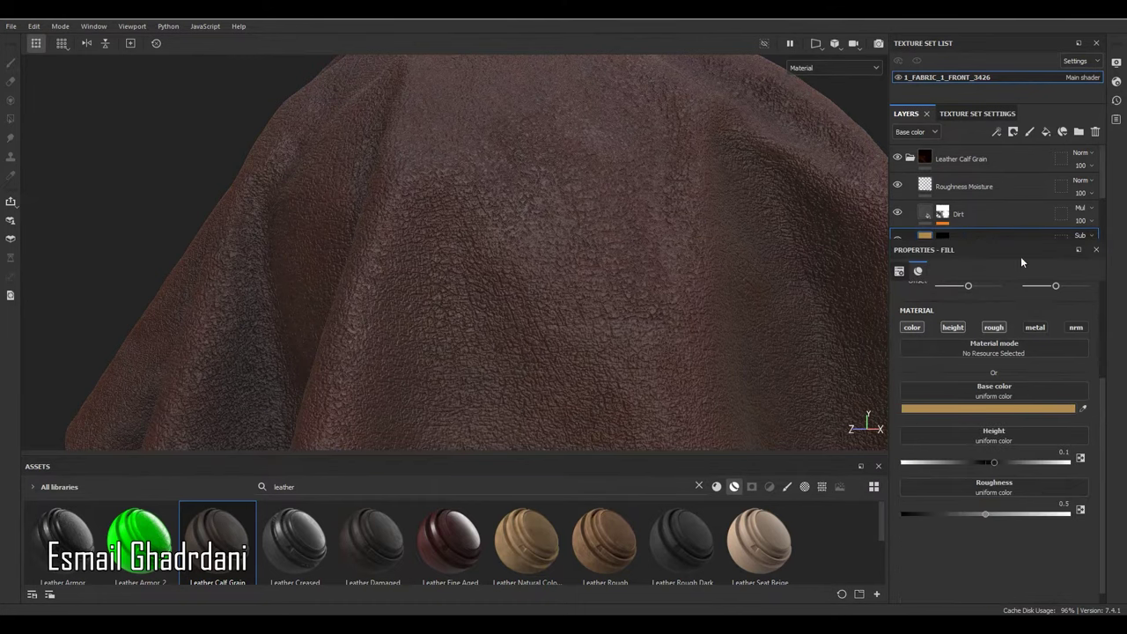
drag(993, 464, 987, 461)
click(1058, 452)
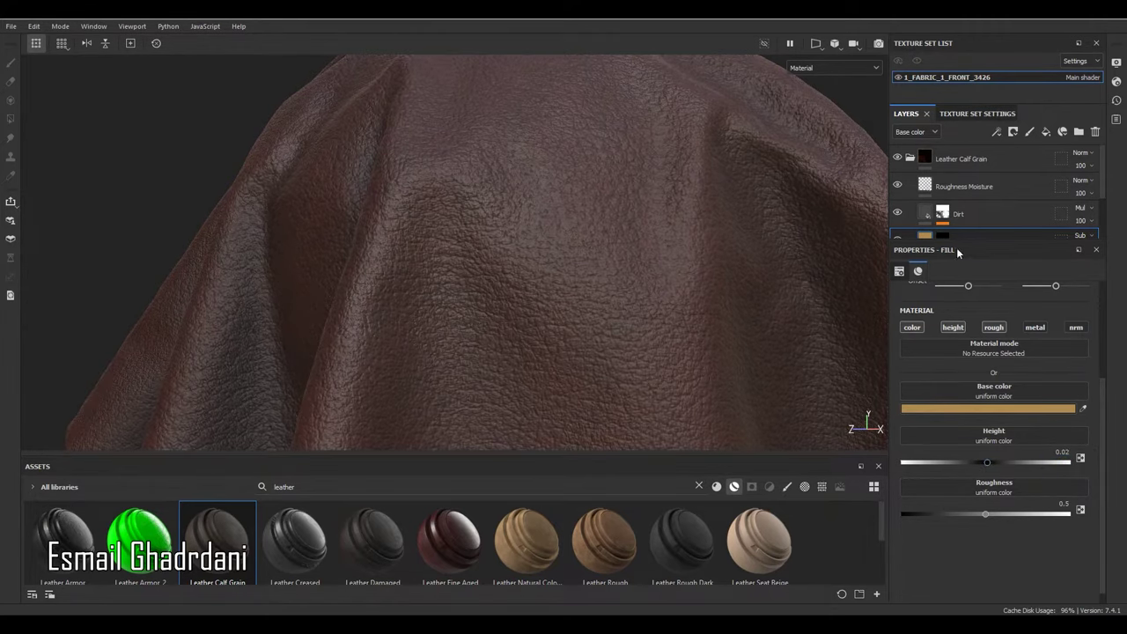
Step: Hide and show the Surface Detail layer to compare the leather with and without it
drag(962, 239, 962, 310)
click(898, 240)
scroll(493, 174, down, 5)
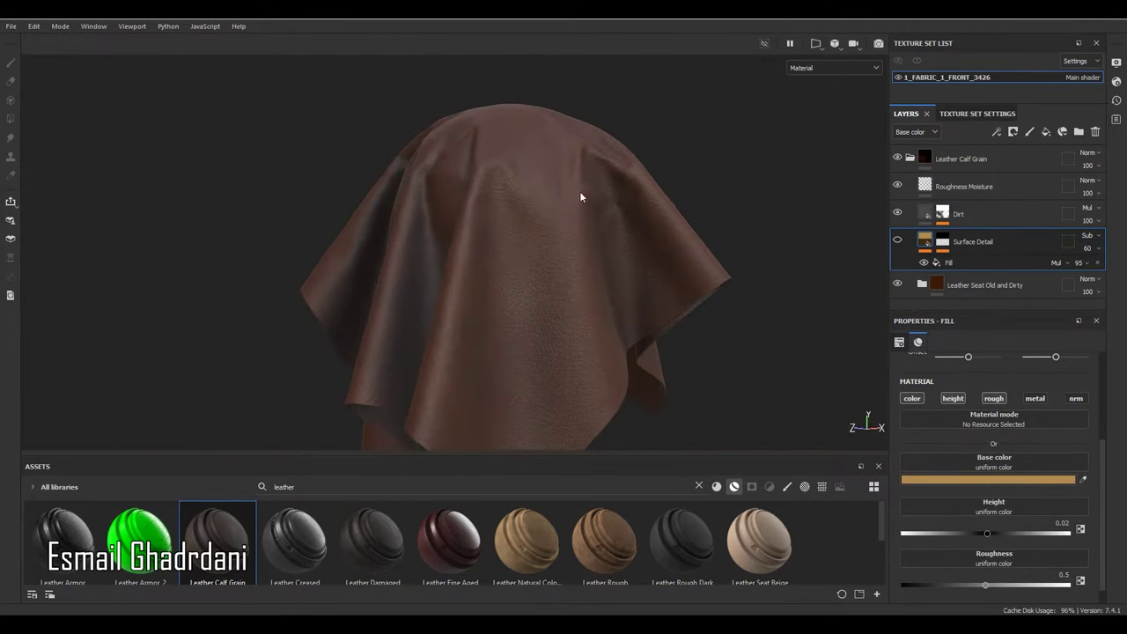
scroll(528, 191, up, 5)
click(898, 240)
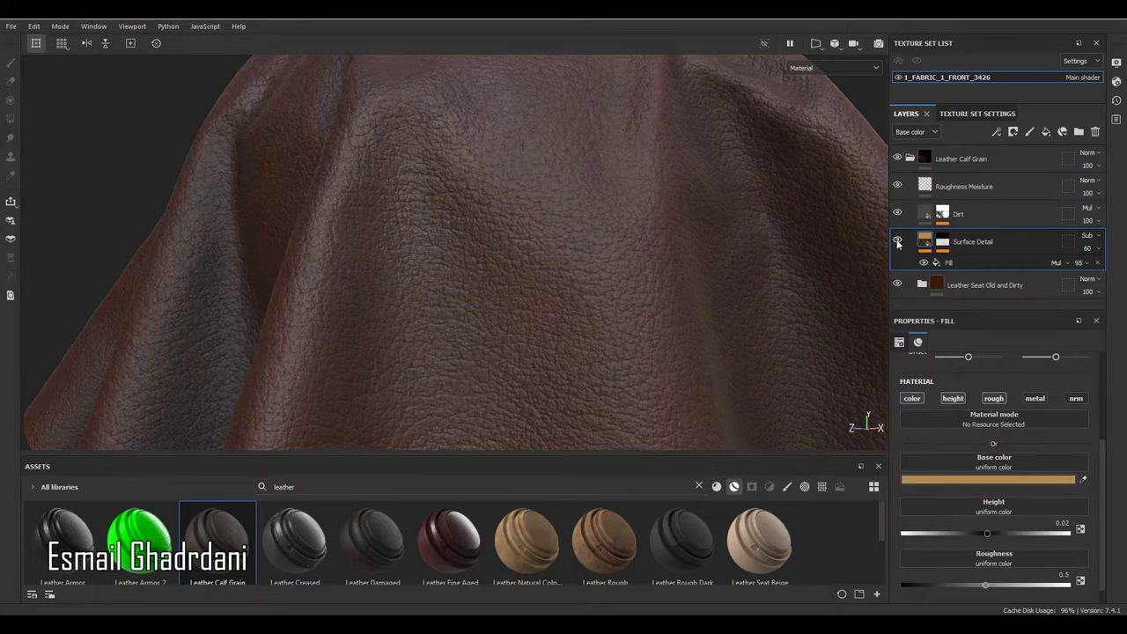
Step: Adjust the Surface Detail layer's height, and set its Perlin Noise fill's balance to 0.86 and contrast to 0.35
click(1062, 523)
text(1)
click(942, 264)
scroll(1048, 554, down, 2)
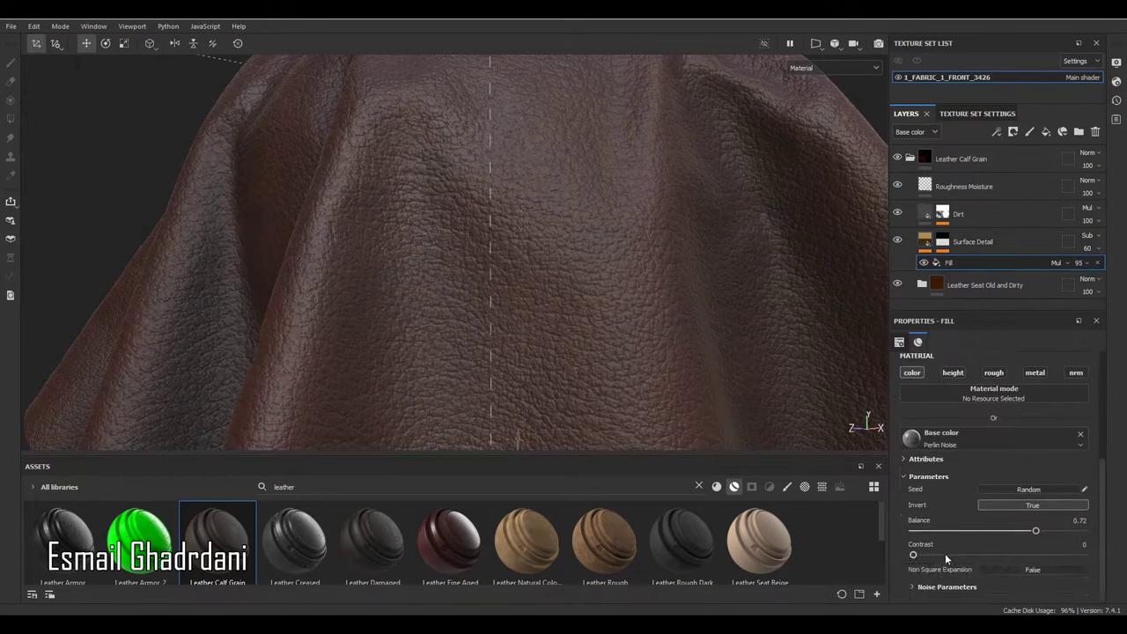
drag(960, 555, 972, 556)
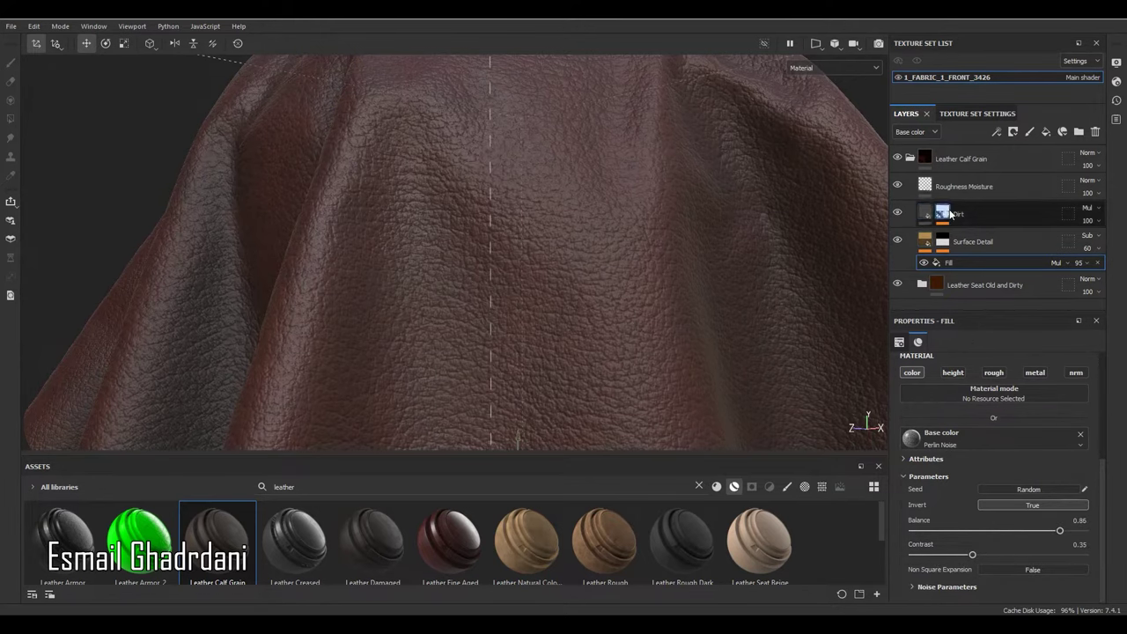
Step: Change the Dirt layer's base color to the reddish brown 562C14
click(924, 214)
scroll(573, 211, down, 6)
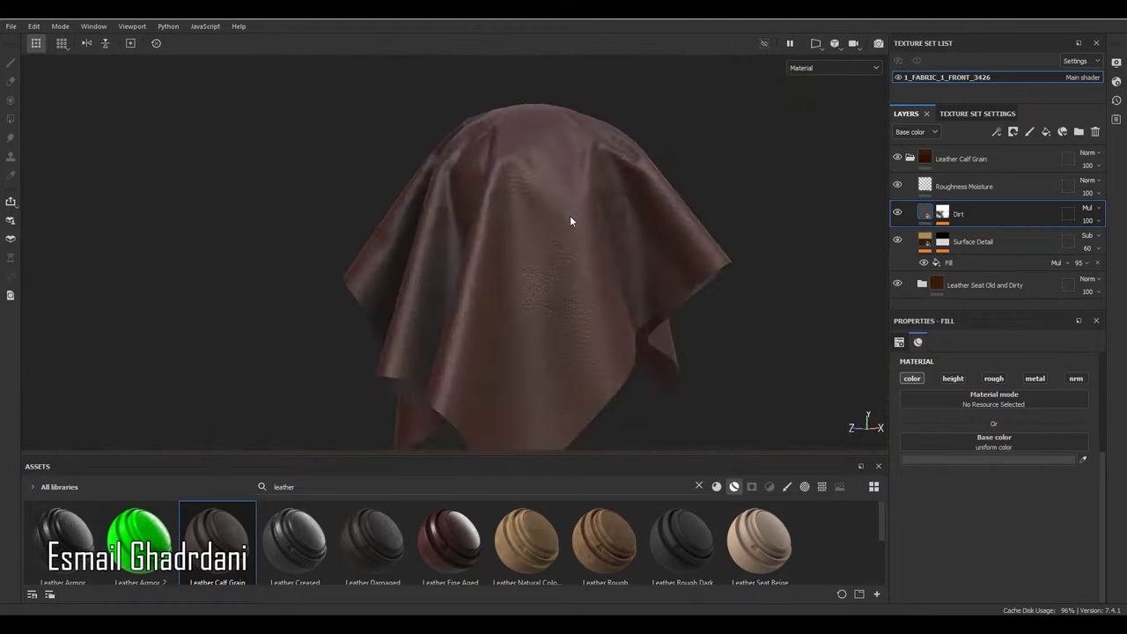
alt+drag(573, 211, 666, 244)
scroll(644, 197, up, 4)
alt+drag(644, 197, 564, 171)
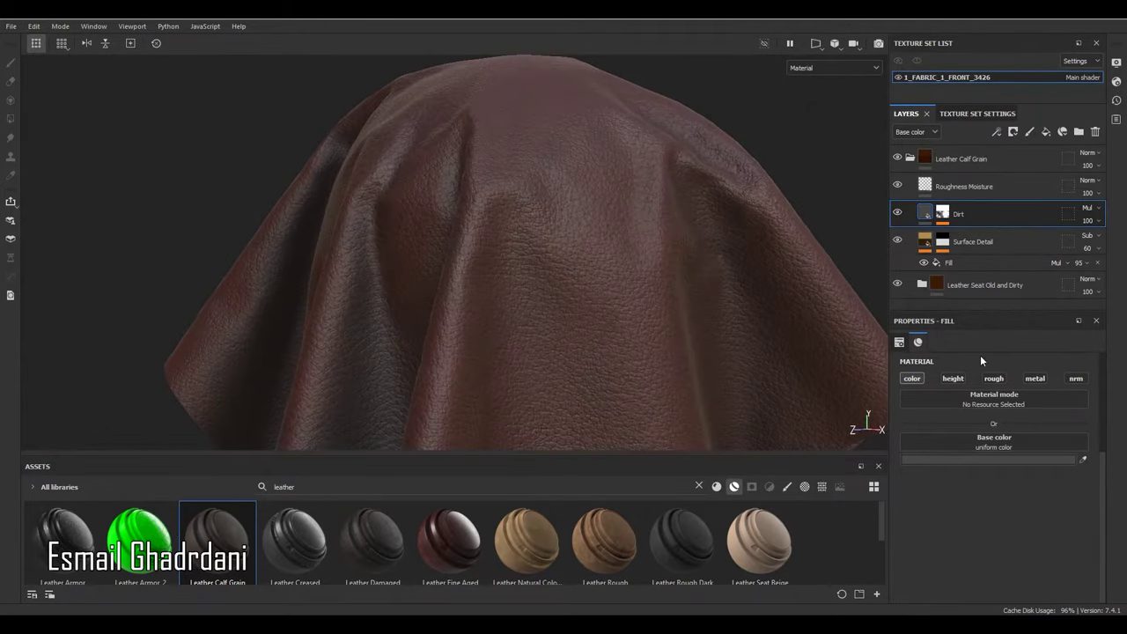
click(985, 461)
drag(966, 459, 966, 451)
mouse_move(838, 534)
mouse_down()
mouse_move(896, 535)
mouse_move(850, 550)
mouse_move(841, 519)
mouse_up()
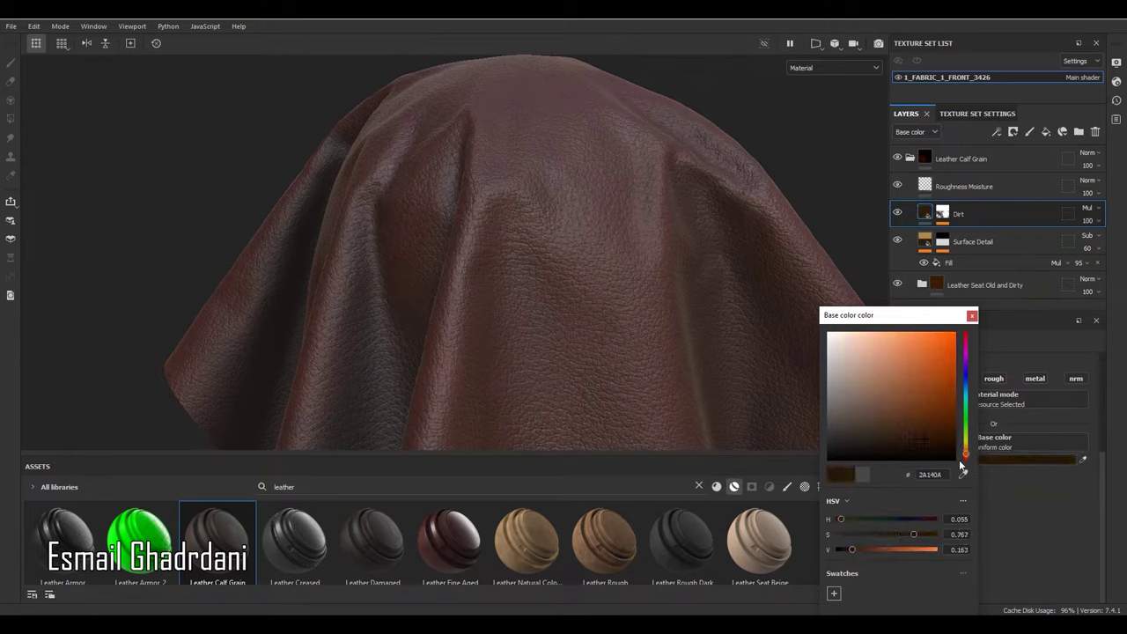
drag(852, 550, 870, 550)
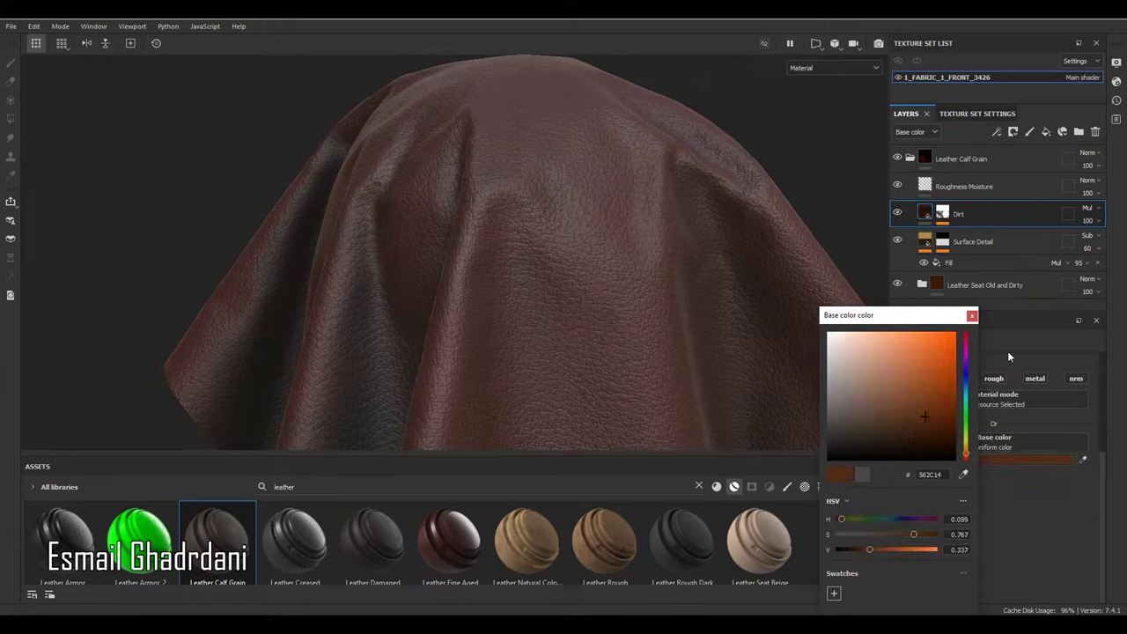
Step: Increase the Dirt Contrast of the generator in the Dirt layer's mask
click(945, 215)
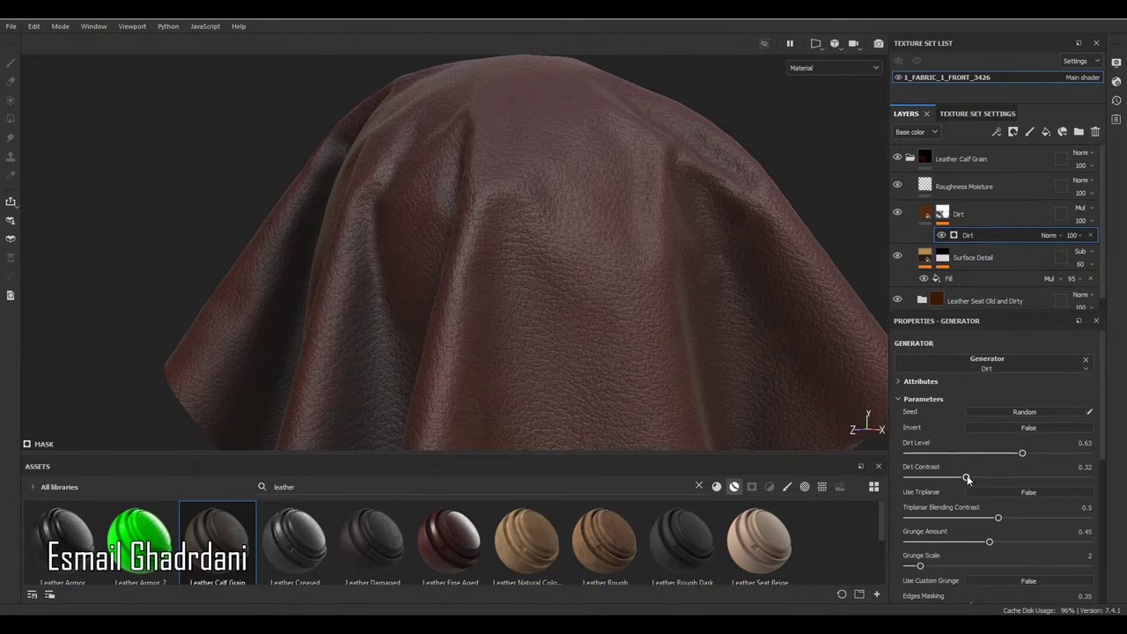
drag(967, 478, 1004, 479)
scroll(576, 185, down, 5)
mouse_move(574, 184)
alt+mouse_down()
mouse_move(553, 181)
mouse_move(568, 182)
alt+mouse_up()
scroll(568, 182, up, 5)
Step: Lower the Dirt layer's opacity to 64
click(922, 215)
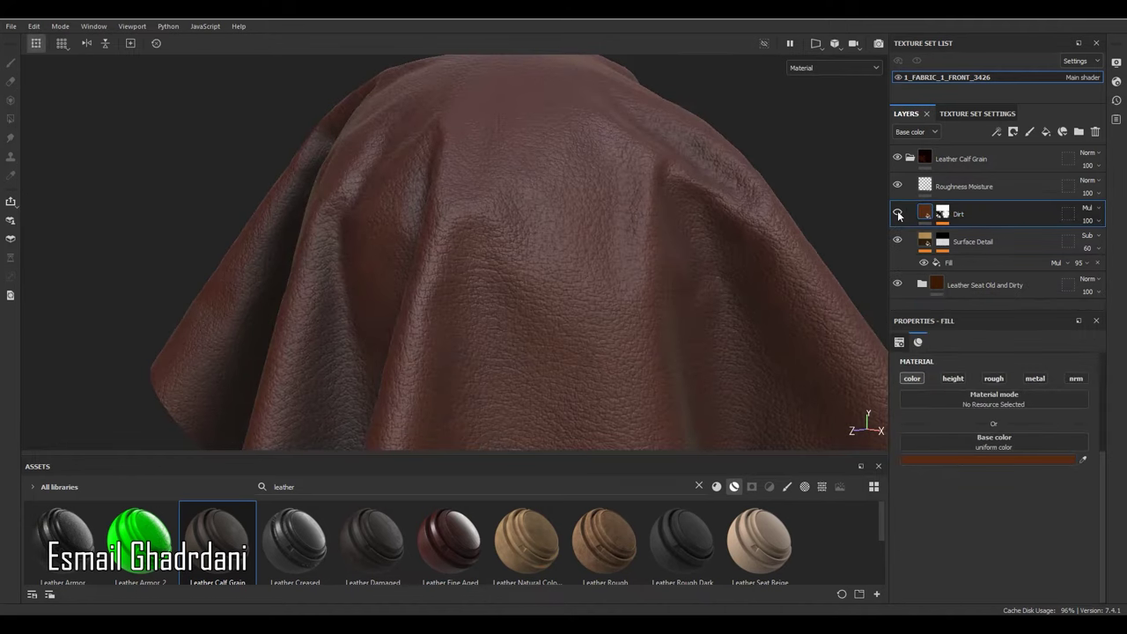
click(1094, 222)
drag(1122, 245, 1102, 246)
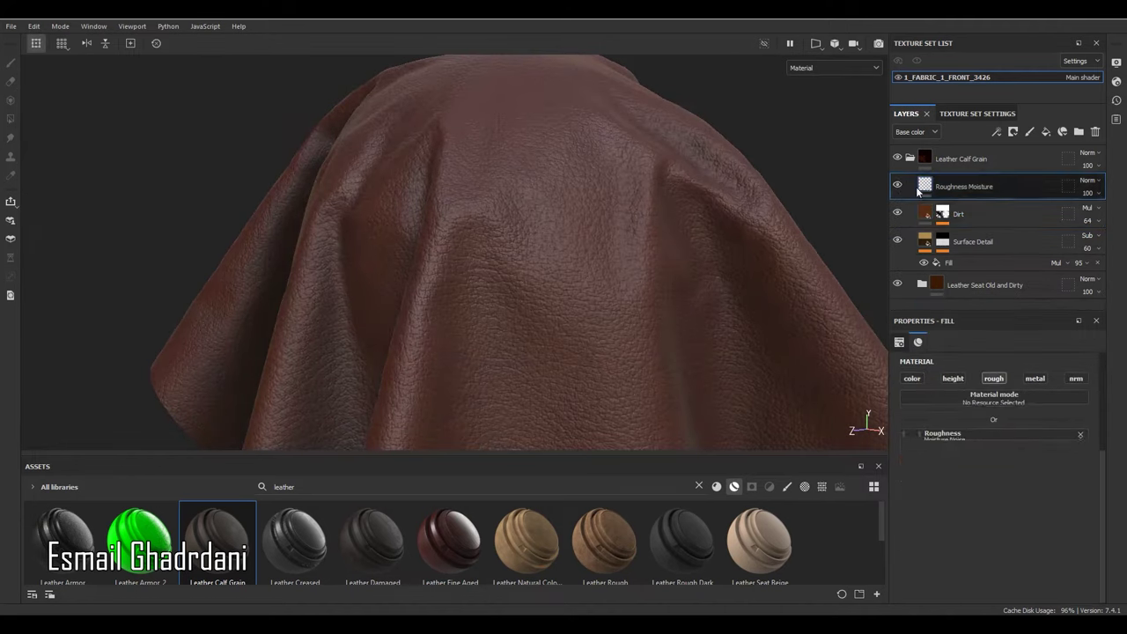
Step: Hide and show the Roughness Moisture layer to compare its effect on the leather up close
click(899, 186)
click(898, 187)
scroll(612, 175, up, 5)
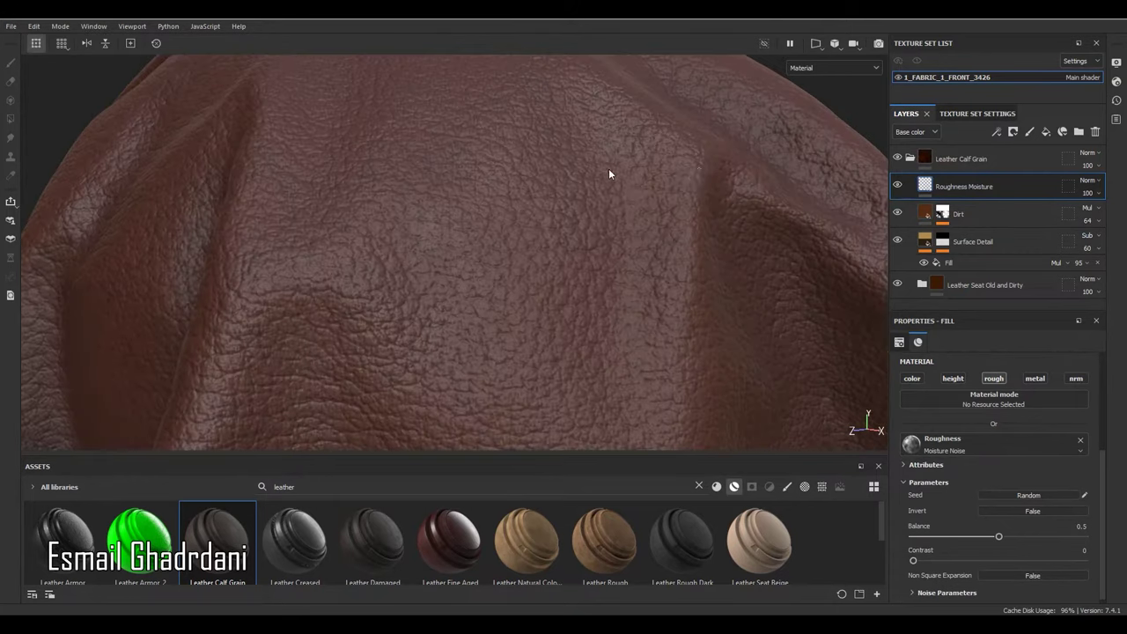
click(898, 186)
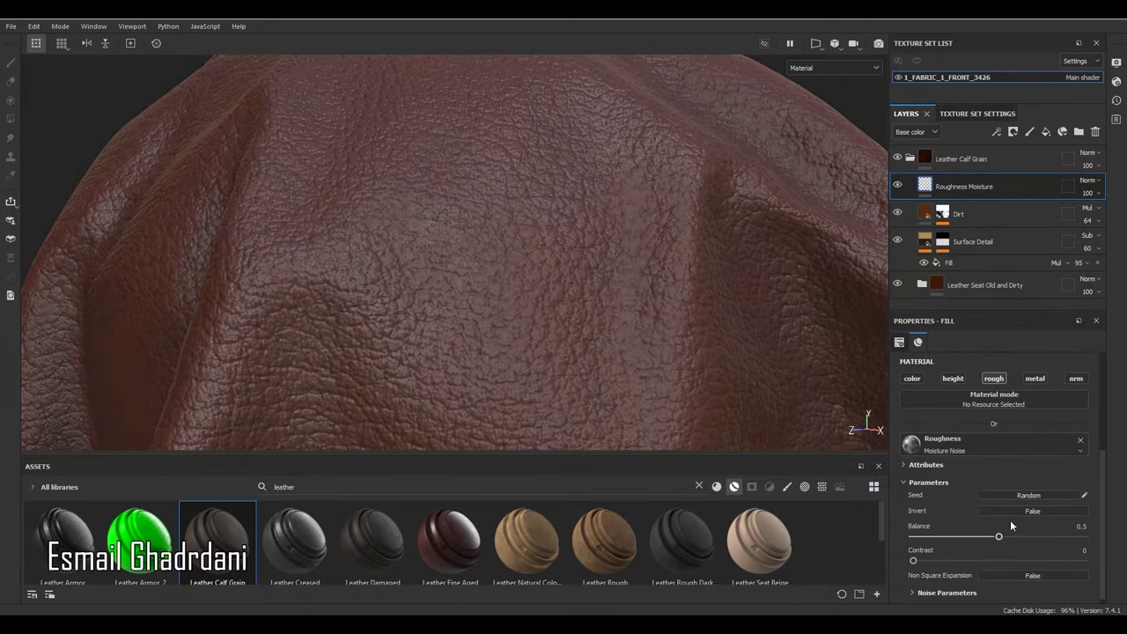
Step: Set the Roughness Moisture layer's Moisture Noise balance to 0.49 and contrast to 0.02
drag(974, 538, 985, 538)
drag(984, 537, 988, 538)
scroll(626, 171, down, 6)
alt+drag(516, 193, 568, 180)
scroll(367, 164, up, 5)
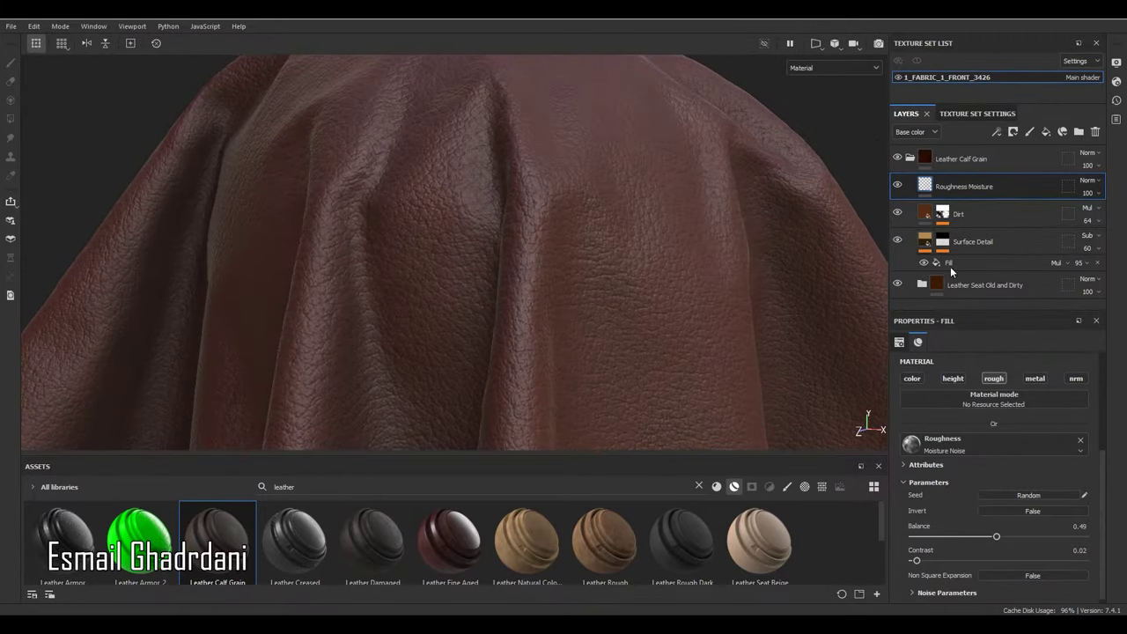
Step: Hide and show the Leather Seat Old and Dirty group to compare, and add an HSL Perceptive filter directly above it
click(897, 283)
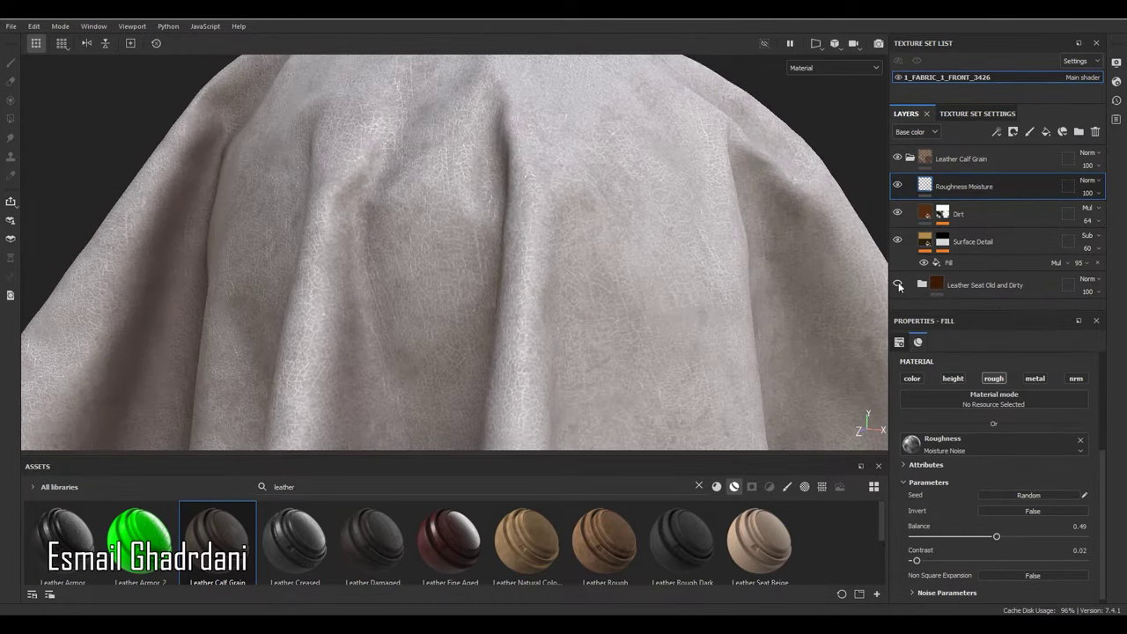
click(898, 284)
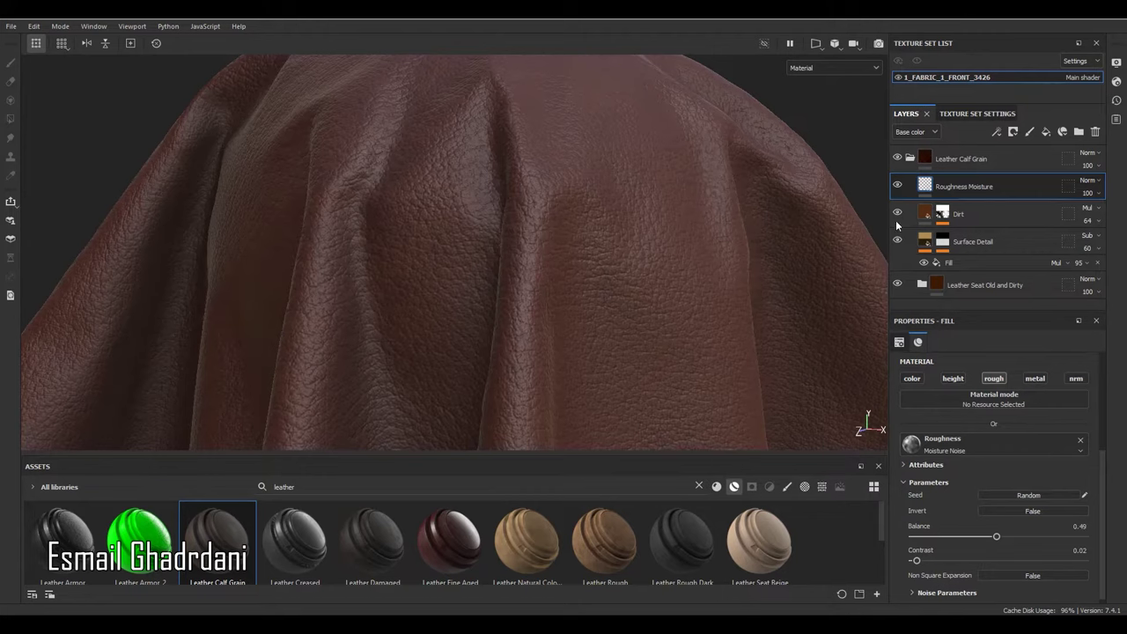
click(968, 284)
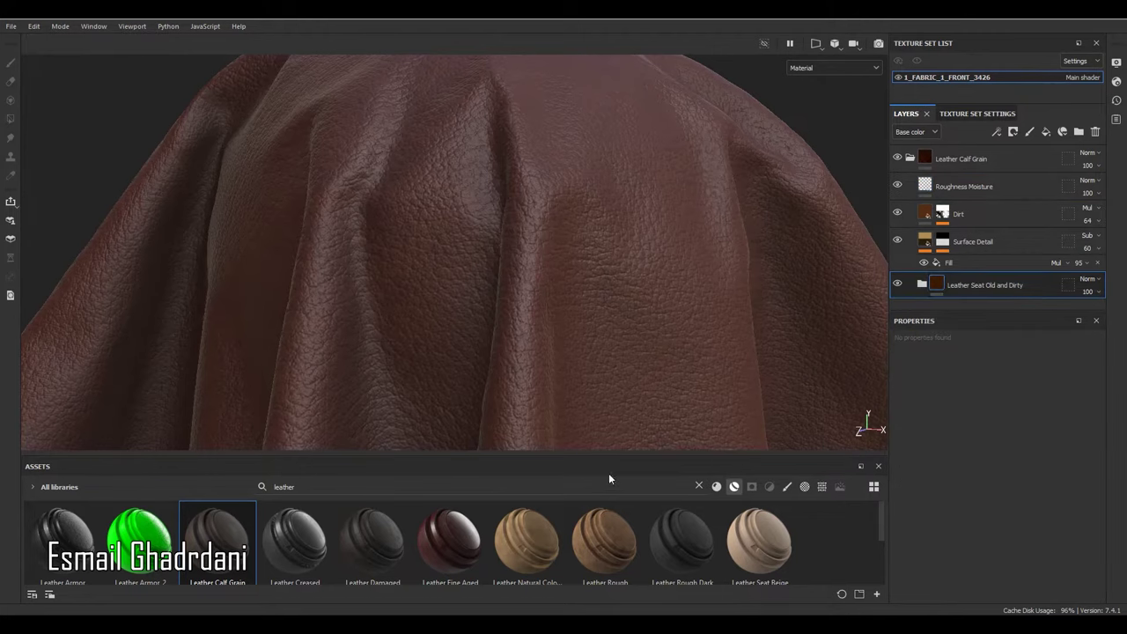
click(699, 486)
drag(727, 455, 704, 323)
click(769, 354)
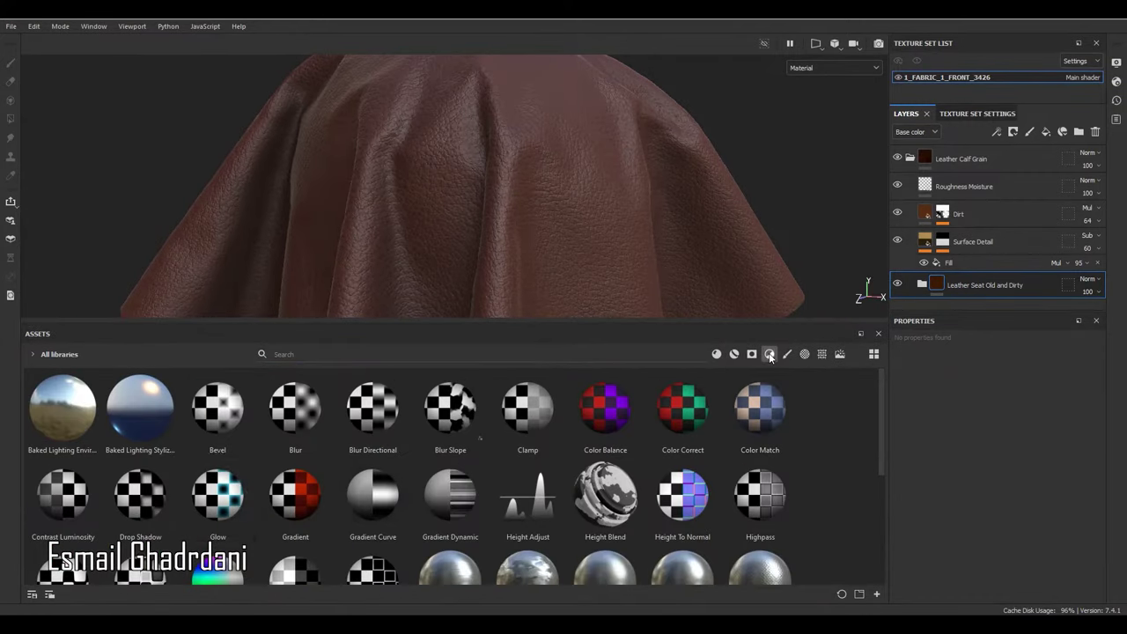
scroll(260, 517, down, 5)
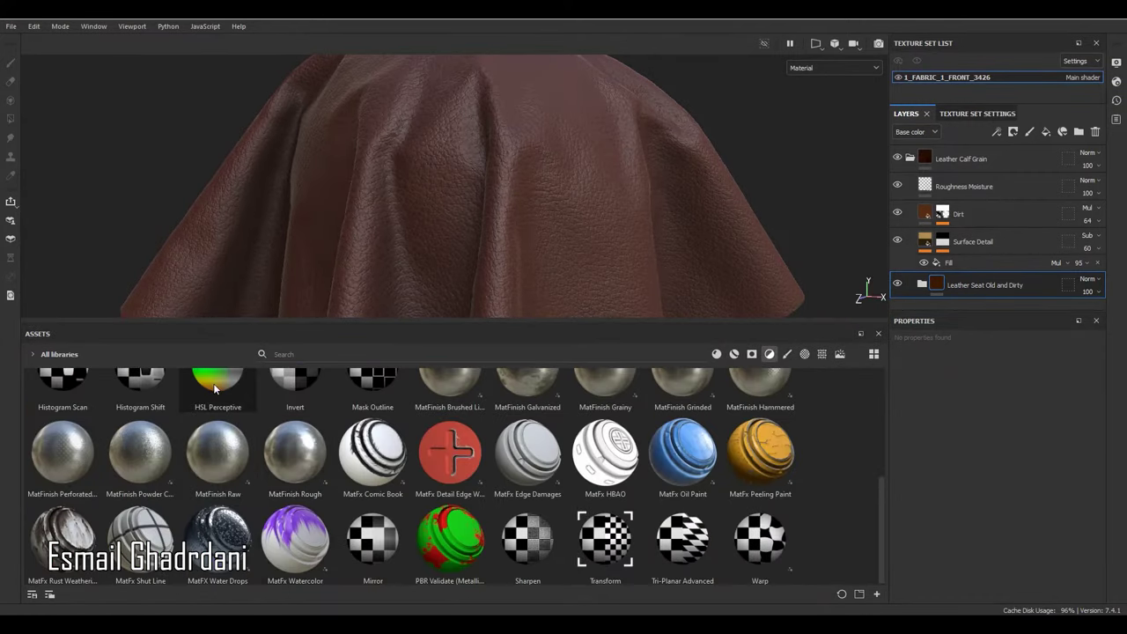
drag(209, 388, 961, 275)
Step: Set the HSL Perceptive filter's saturation to 0.548 and lightness to 0.523
drag(573, 323, 546, 525)
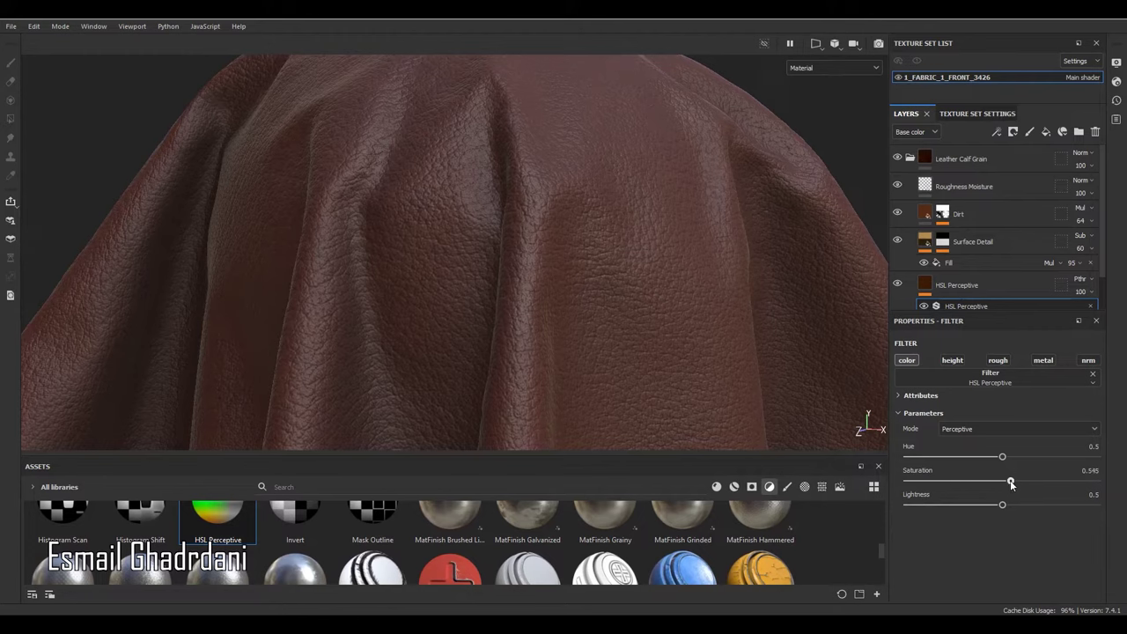
scroll(510, 206, down, 4)
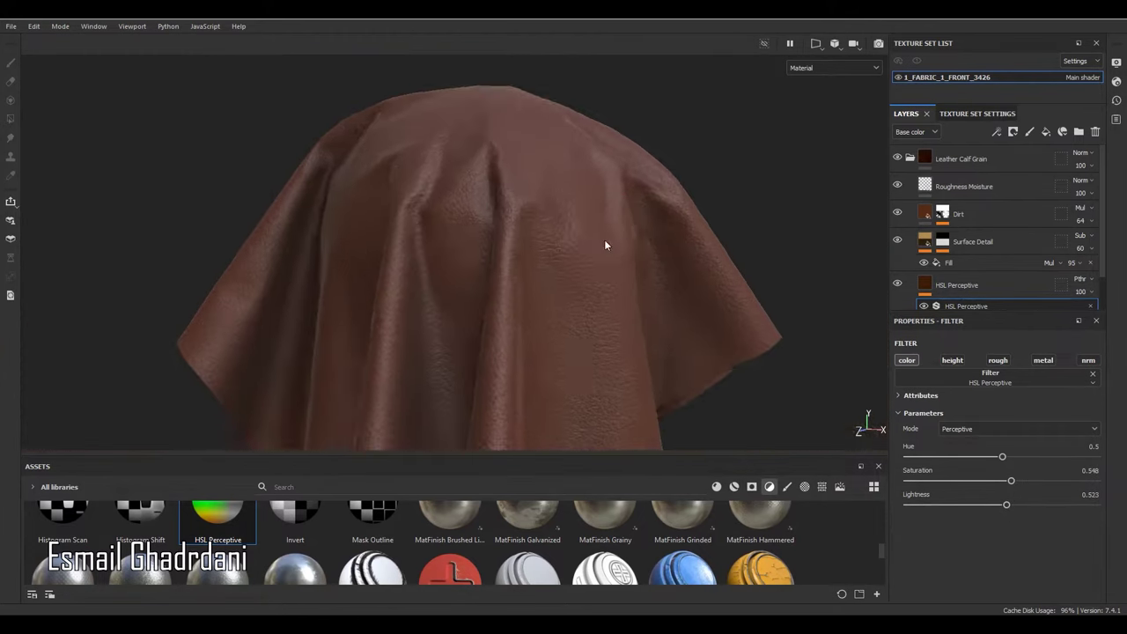
alt+drag(510, 206, 543, 221)
scroll(543, 222, up, 3)
Step: Add a black mask to the HSL Perceptive layer and put a fill effect in that mask
click(995, 285)
click(1013, 132)
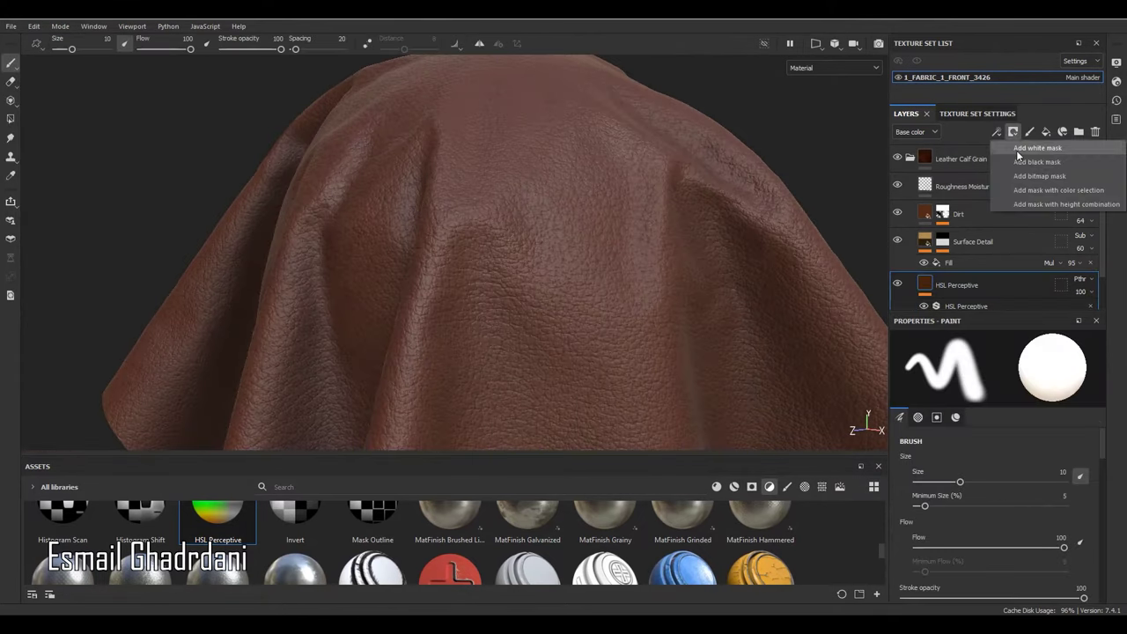
click(1021, 162)
drag(597, 456, 577, 336)
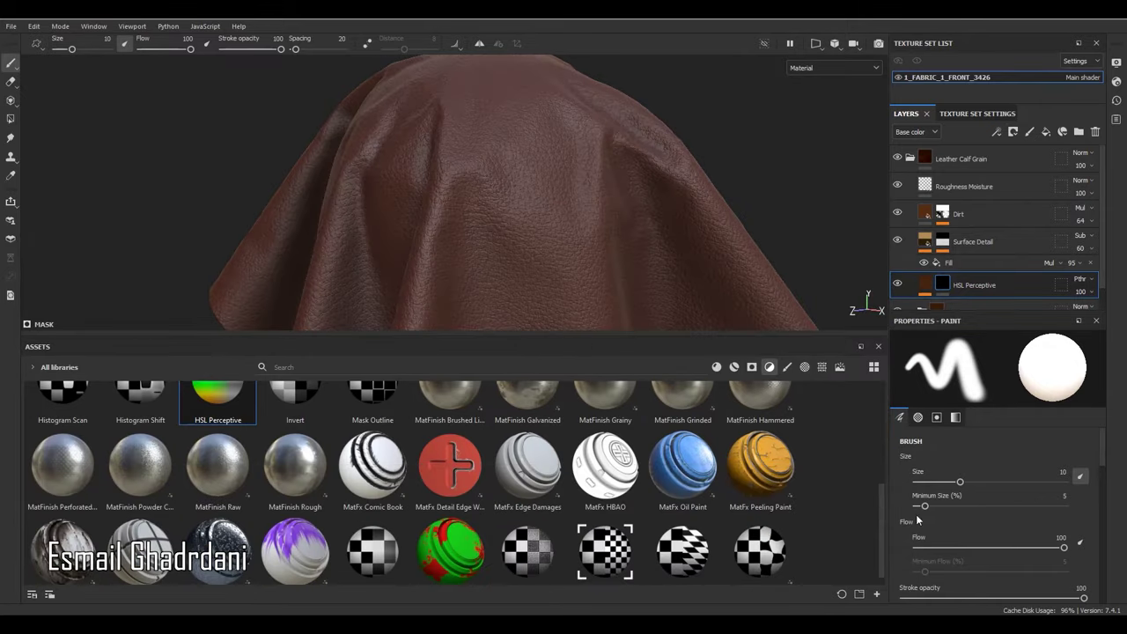
scroll(880, 514, up, 3)
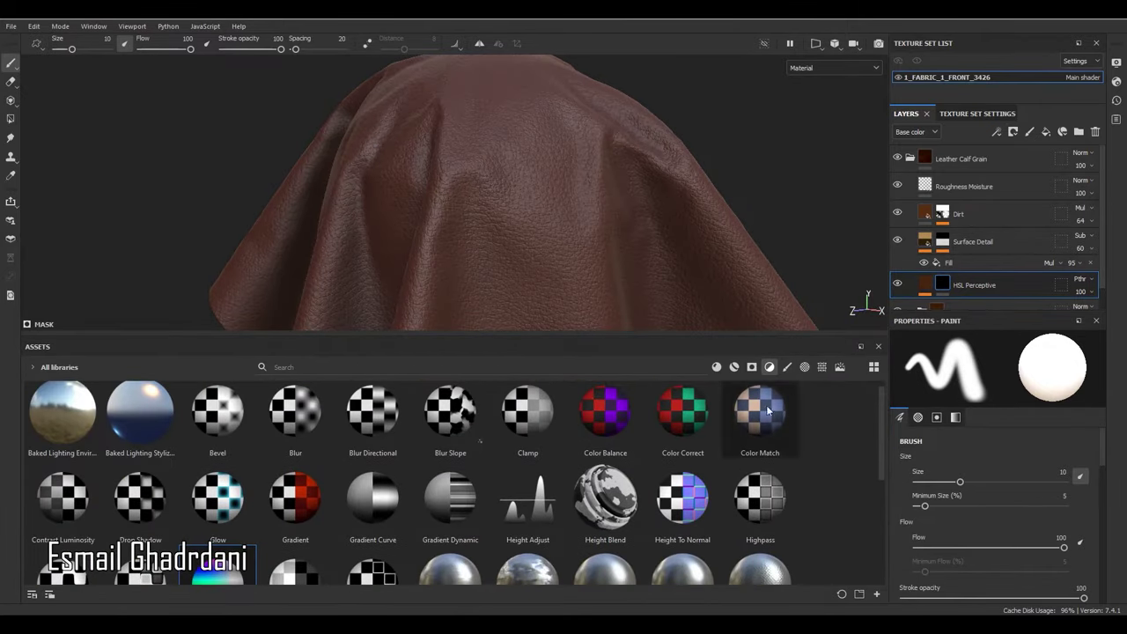
click(997, 131)
click(1021, 175)
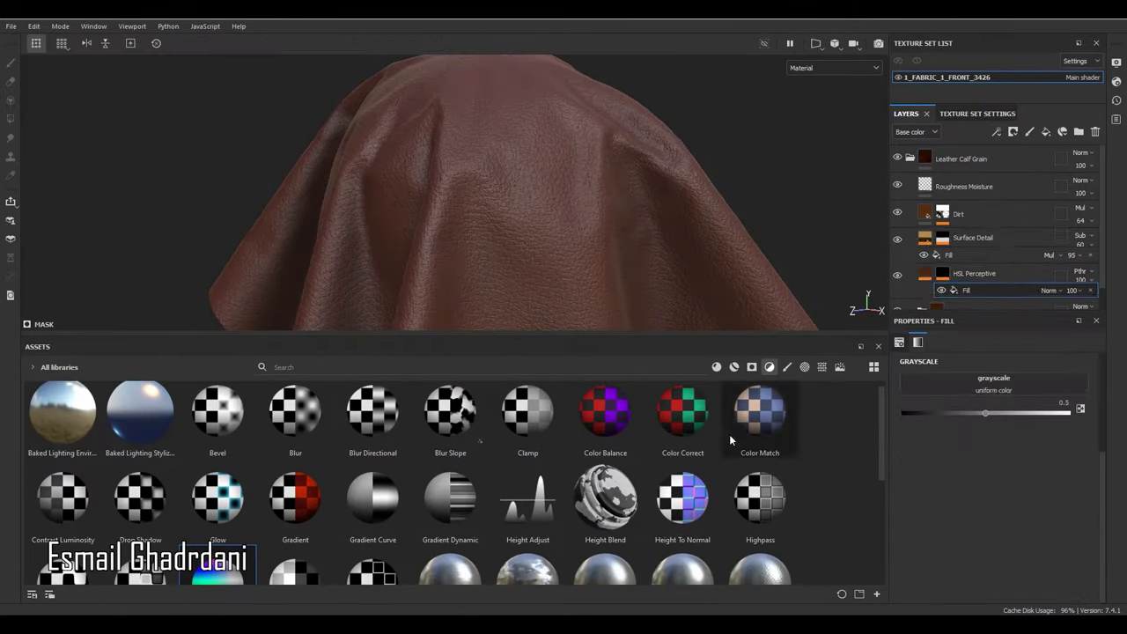
Step: Search the texture assets for "grung" and apply Grunge Map 008 to the mask's fill as its grayscale
click(822, 369)
click(411, 366)
text(grung)
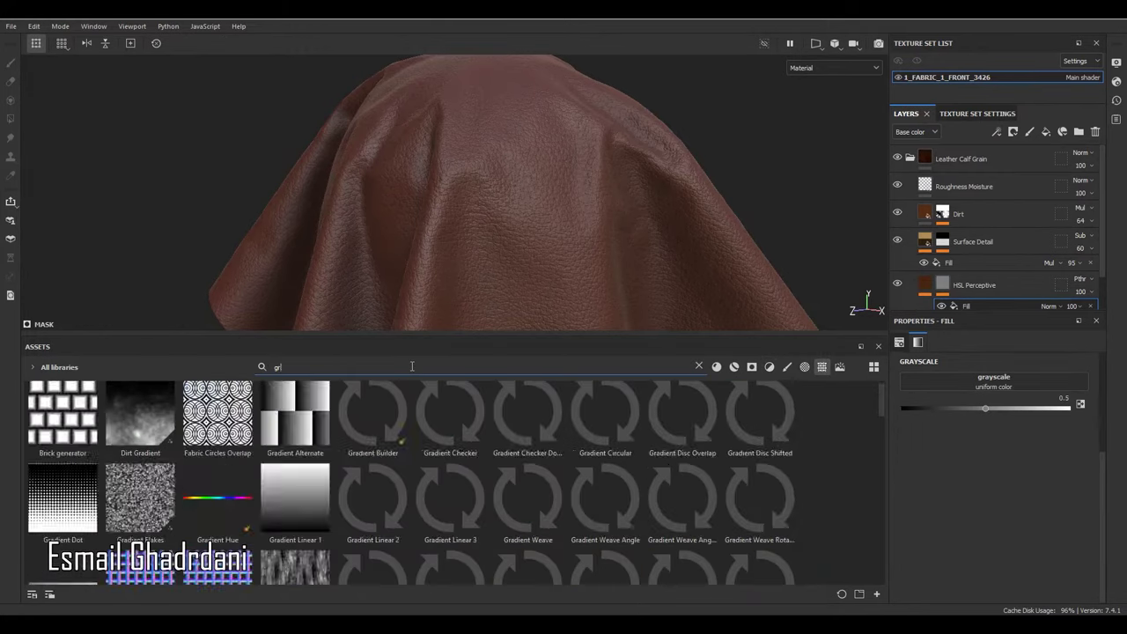
mouse_move(881, 404)
mouse_down()
mouse_move(912, 535)
mouse_move(880, 472)
mouse_up()
drag(694, 475, 1012, 382)
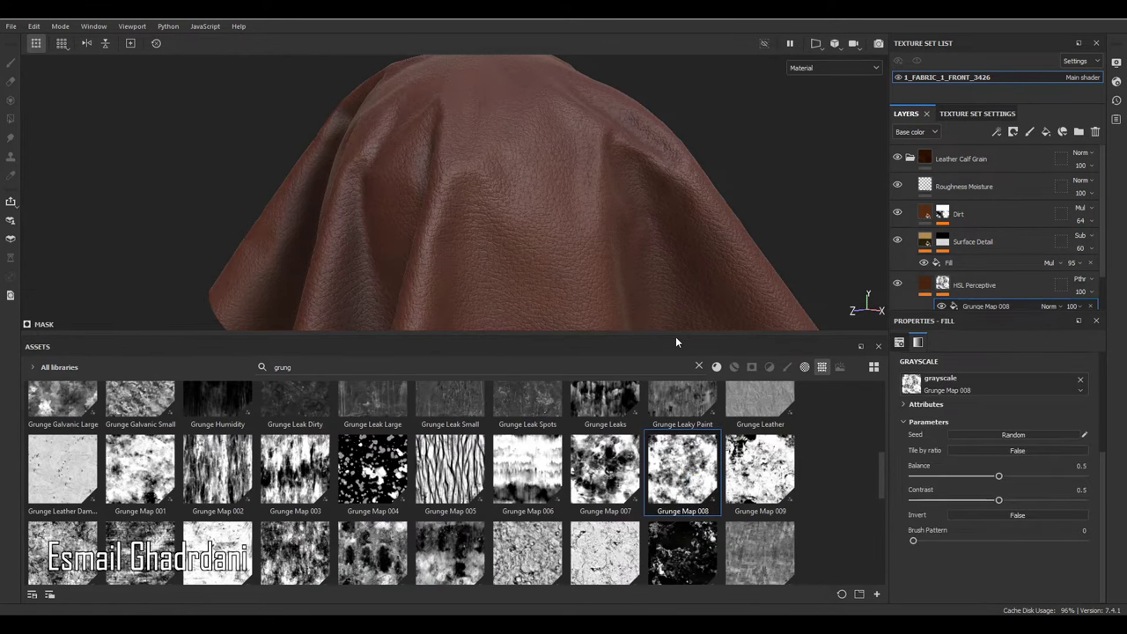
drag(675, 336, 675, 455)
Step: Display the Mask channel on the model to inspect how the grunge map covers the cloth
click(812, 67)
click(823, 181)
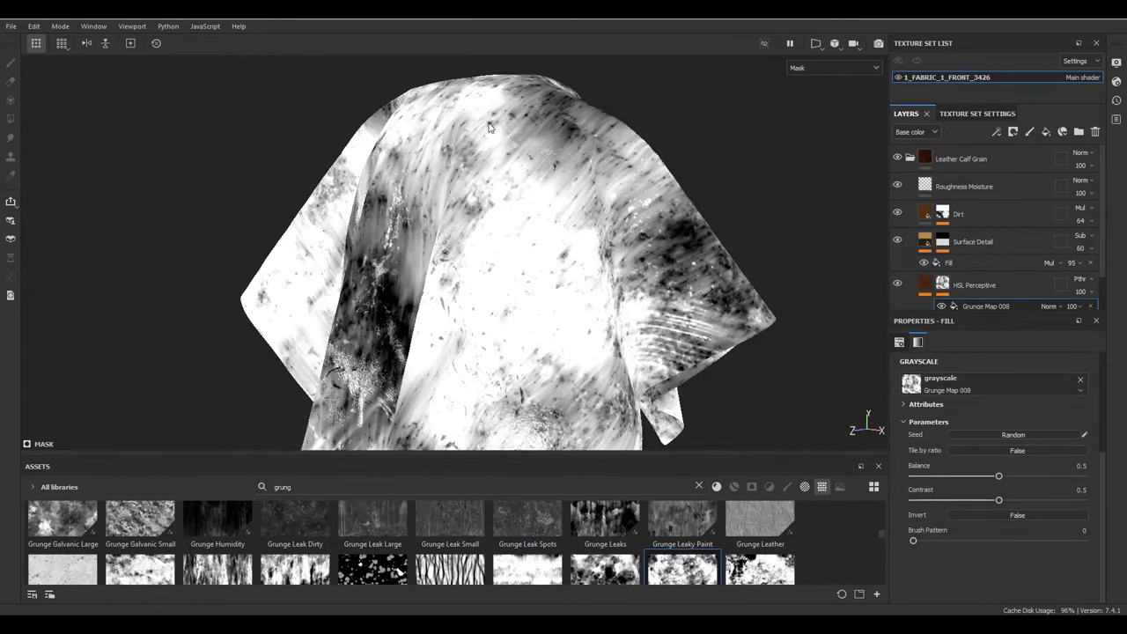
alt+drag(570, 260, 585, 248)
scroll(970, 419, up, 3)
Step: Try tri-planar projection on the Grunge Map 008 fill, compare it in the 3D/2D view, and return to UV projection
click(954, 385)
click(958, 423)
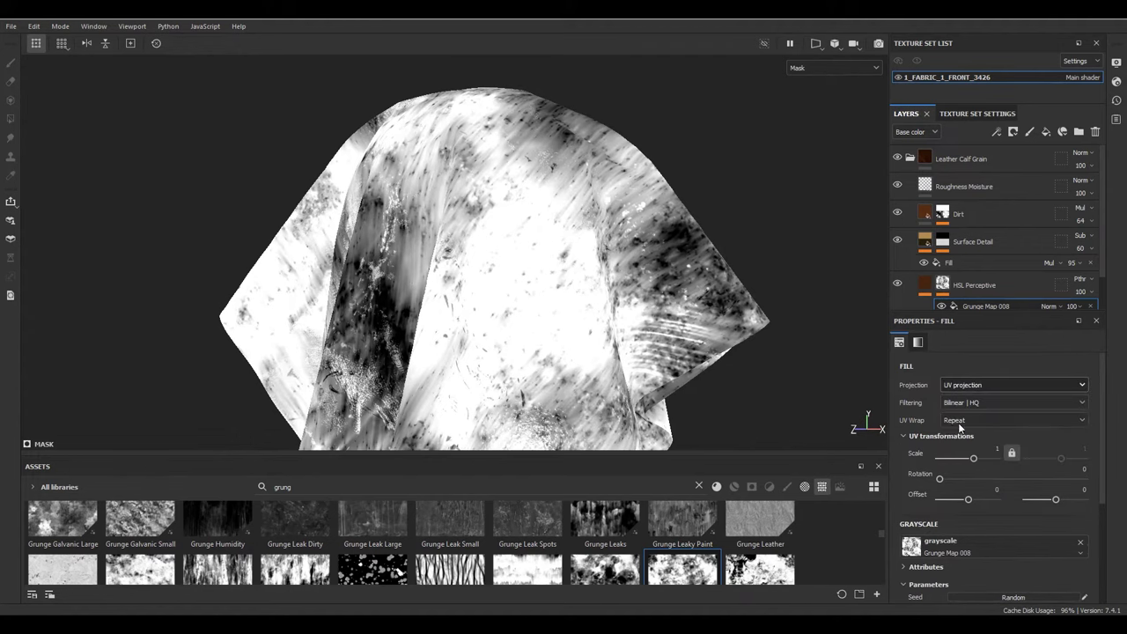
alt+drag(572, 208, 786, 87)
click(815, 43)
click(838, 63)
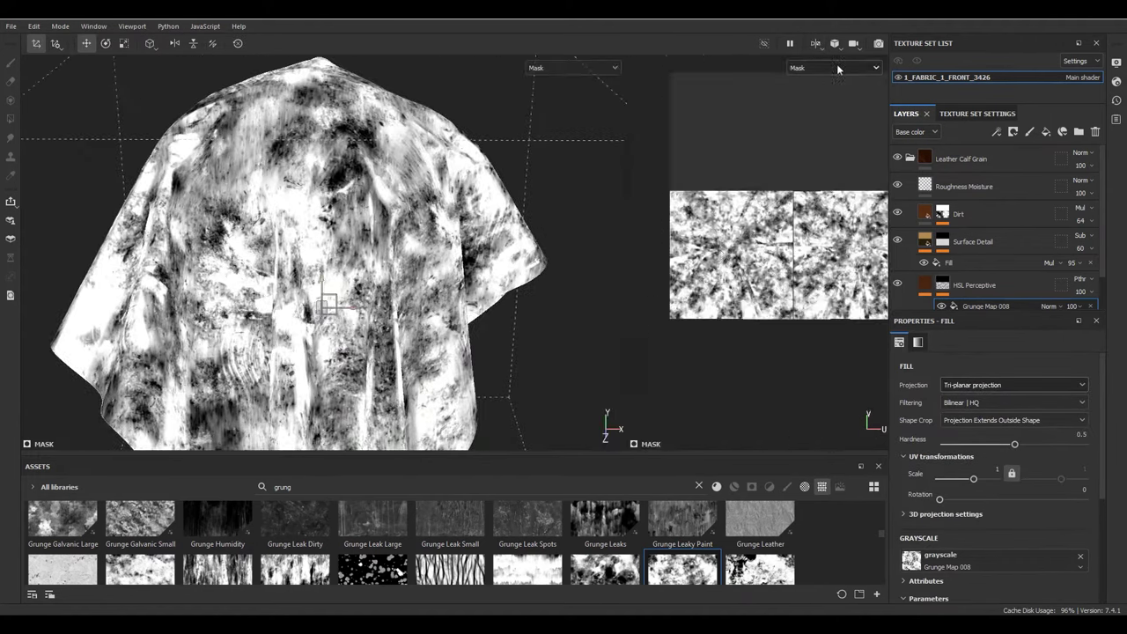
click(977, 387)
click(968, 398)
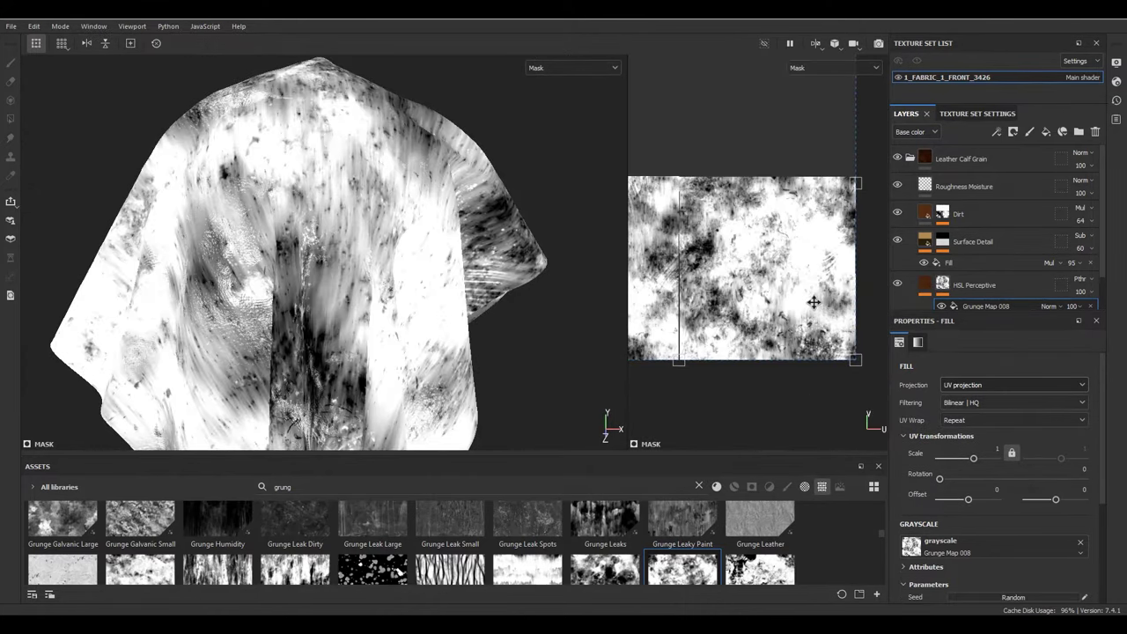
Step: Display the full material again and switch back to the 3D-only view
click(829, 69)
click(814, 84)
click(815, 43)
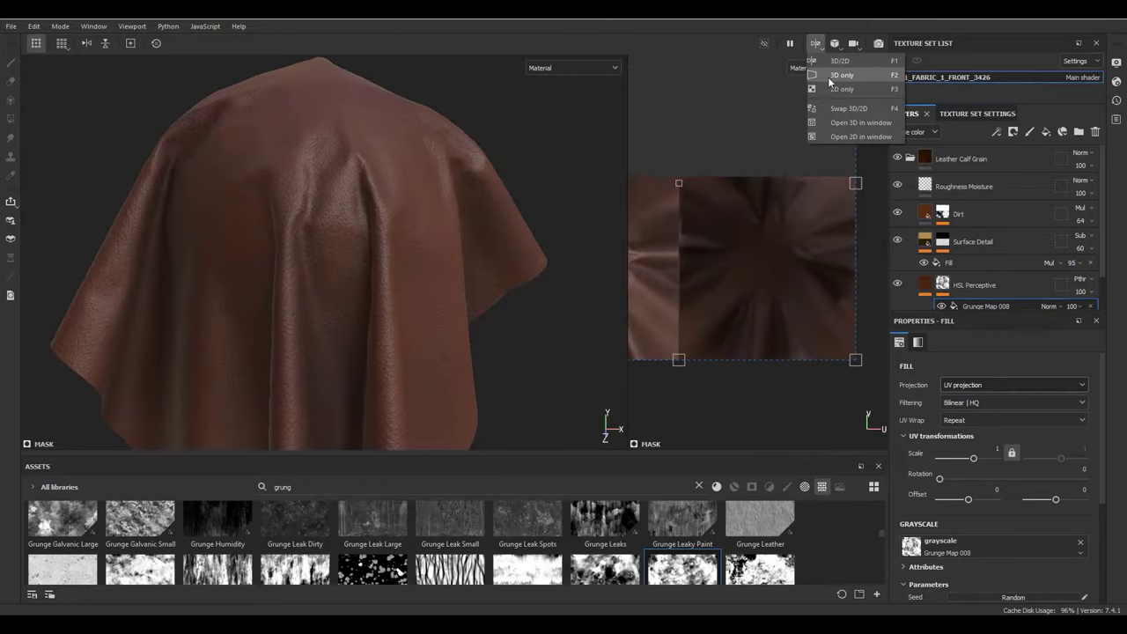
click(828, 77)
alt+drag(586, 213, 730, 286)
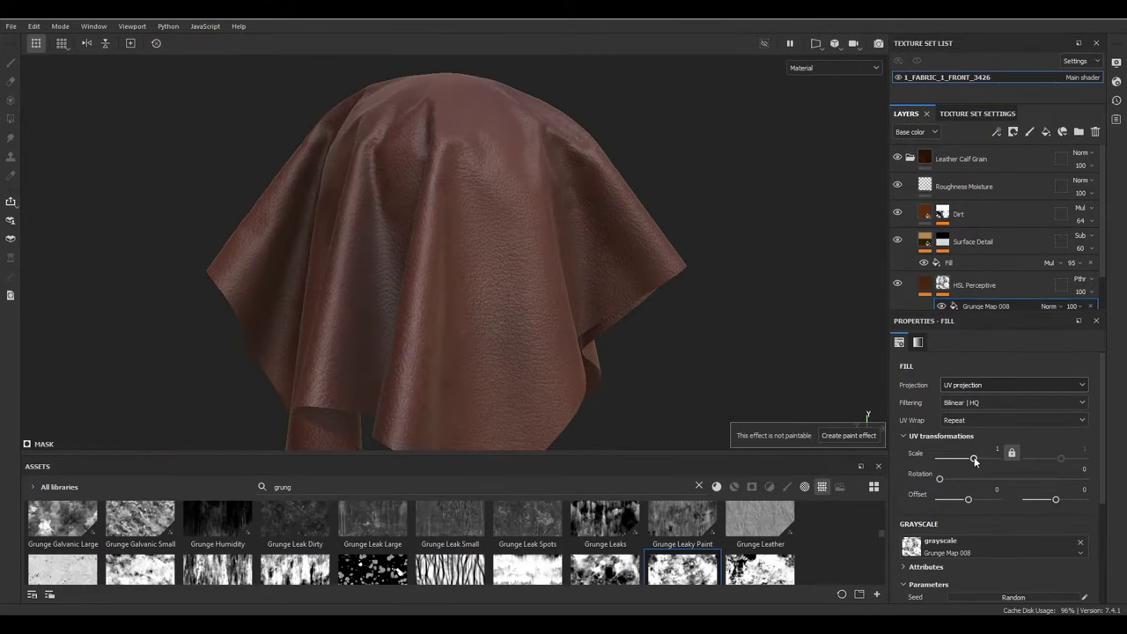
Step: Increase the UV scale of the Grunge Map 008 fill, displaying the Mask channel to judge the tiling
drag(974, 457, 979, 459)
click(808, 68)
click(815, 190)
drag(977, 458, 975, 460)
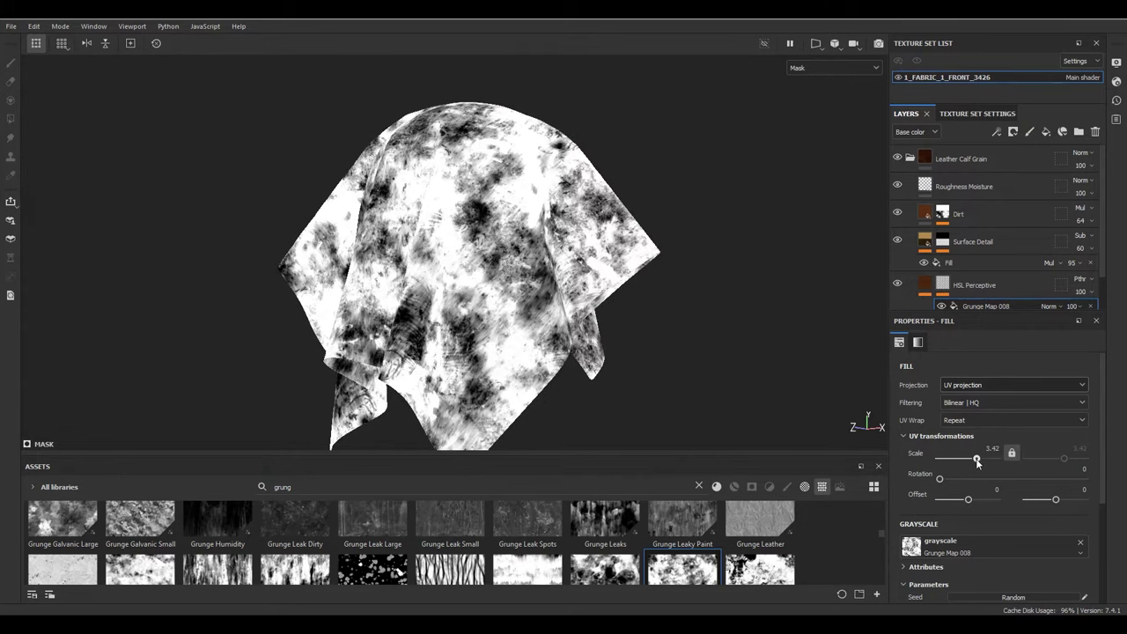
alt+drag(493, 255, 557, 346)
scroll(556, 346, up, 4)
Step: Set Grunge Map 008's balance to 0.4 and contrast to 0.26, and return the display to Material
drag(1102, 491, 1103, 593)
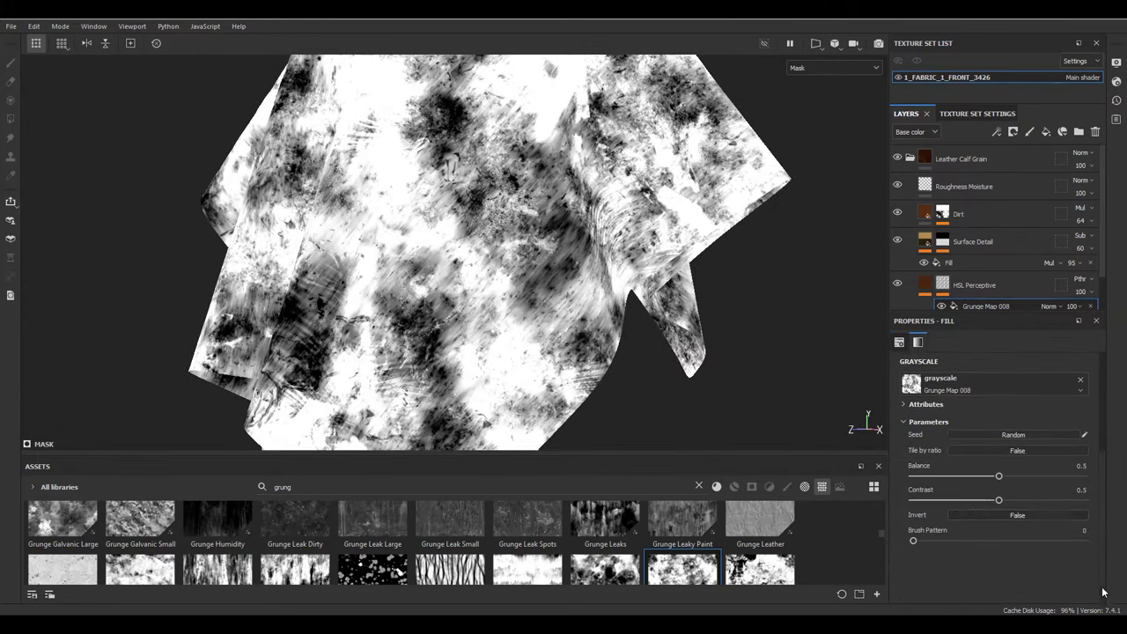
drag(998, 499, 982, 476)
click(833, 68)
click(805, 96)
Step: Hide and show the HSL Perceptive layer to compare the color variation, and examine the leather from several angles
alt+drag(535, 296, 575, 323)
alt+right_drag(575, 322, 434, 417)
alt+drag(435, 418, 572, 332)
click(898, 284)
click(898, 283)
alt+right_drag(535, 443, 546, 396)
alt+drag(545, 395, 735, 310)
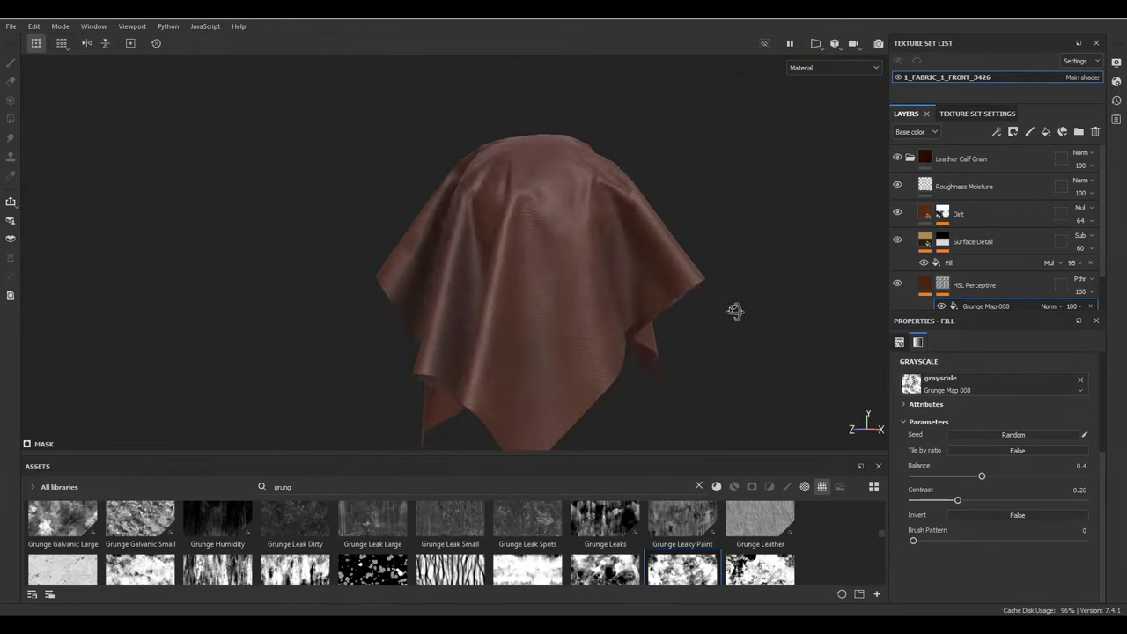
scroll(537, 238, up, 3)
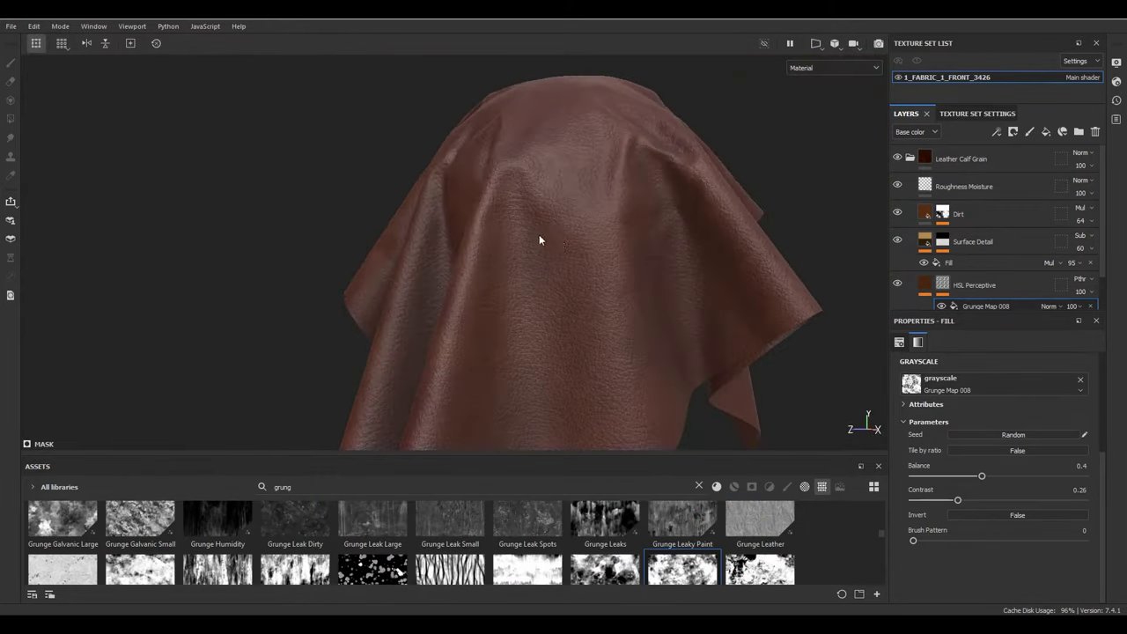
Step: Check the Dirt layer's effect on the leather and set its opacity to 87
click(897, 213)
drag(1105, 246, 1114, 239)
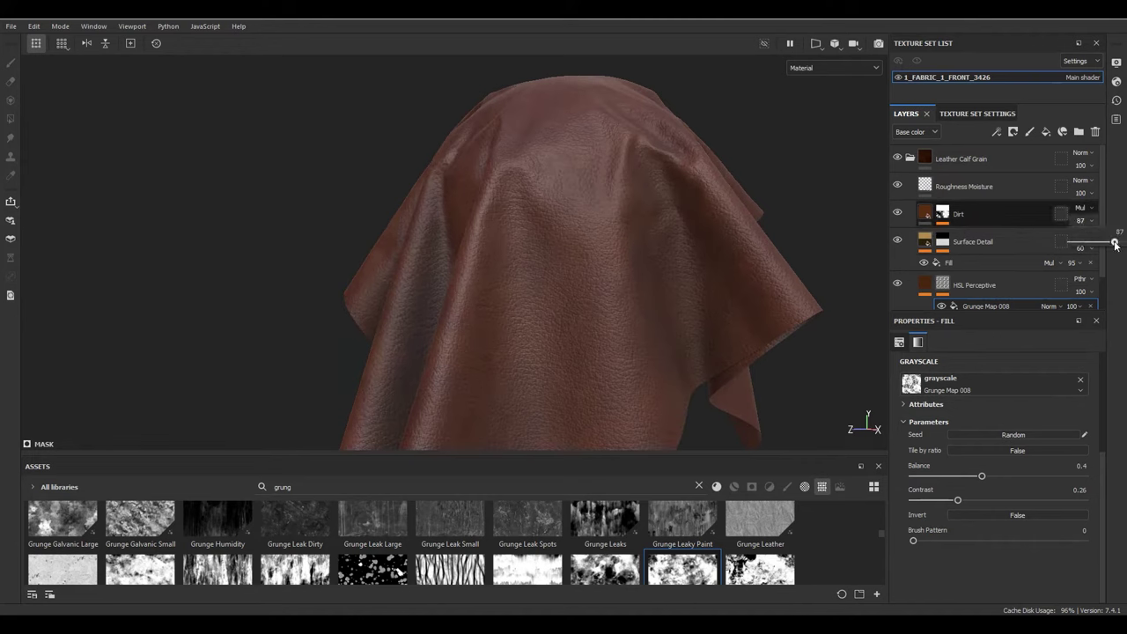
click(1012, 214)
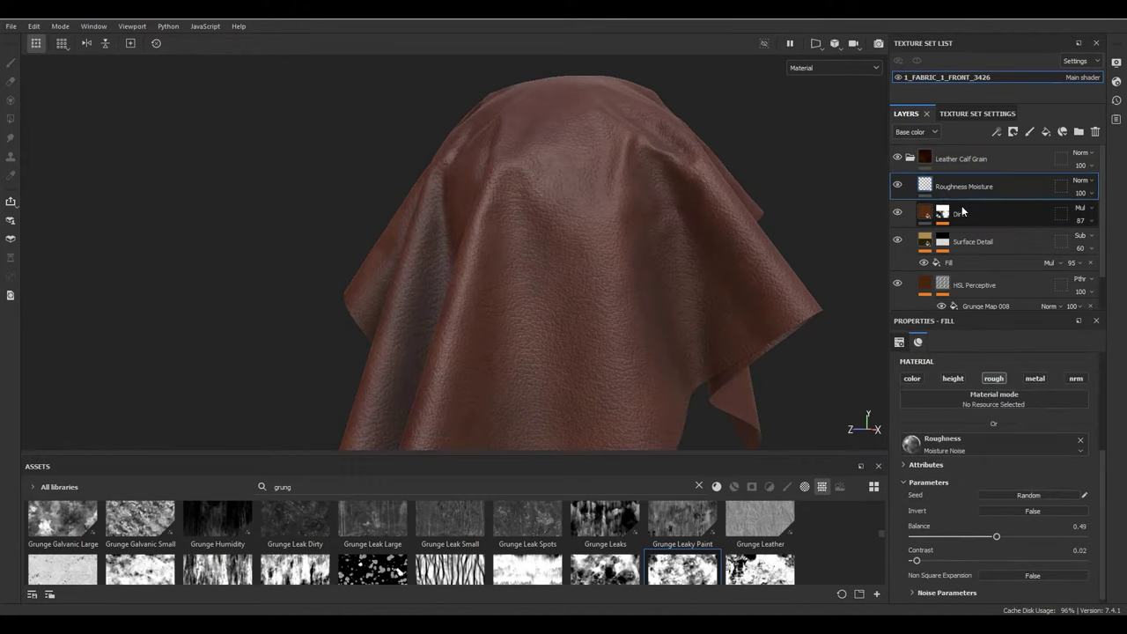
Step: Clear the grunge search and search the library's materials for "leather"
click(699, 486)
drag(699, 454, 702, 382)
click(718, 414)
scroll(723, 482, up, 6)
click(686, 411)
text(le)
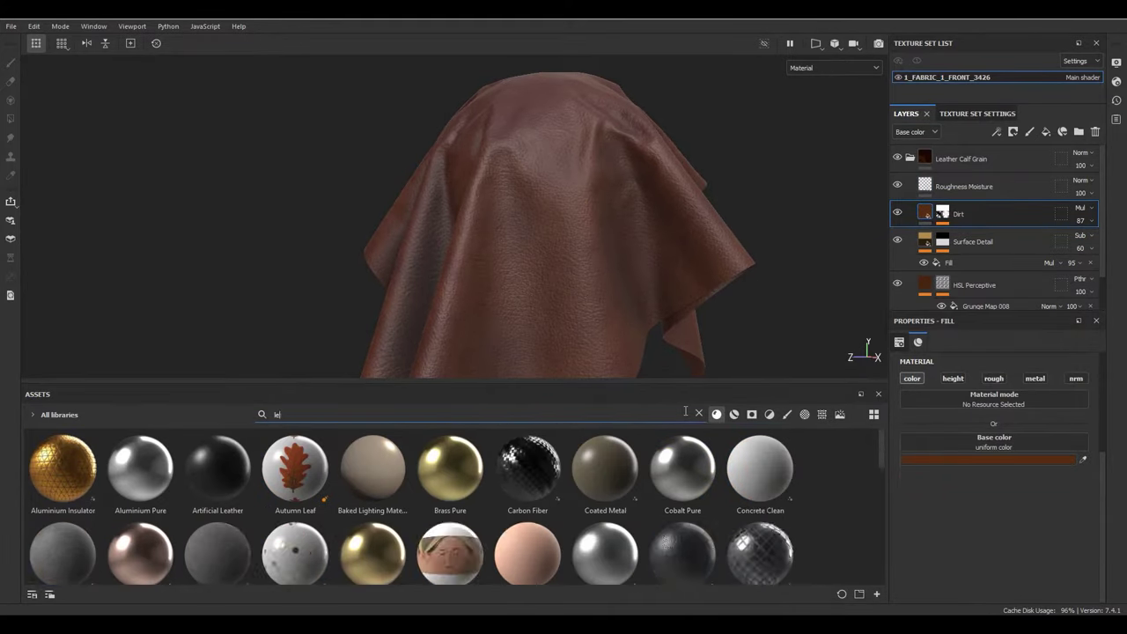
text(ather)
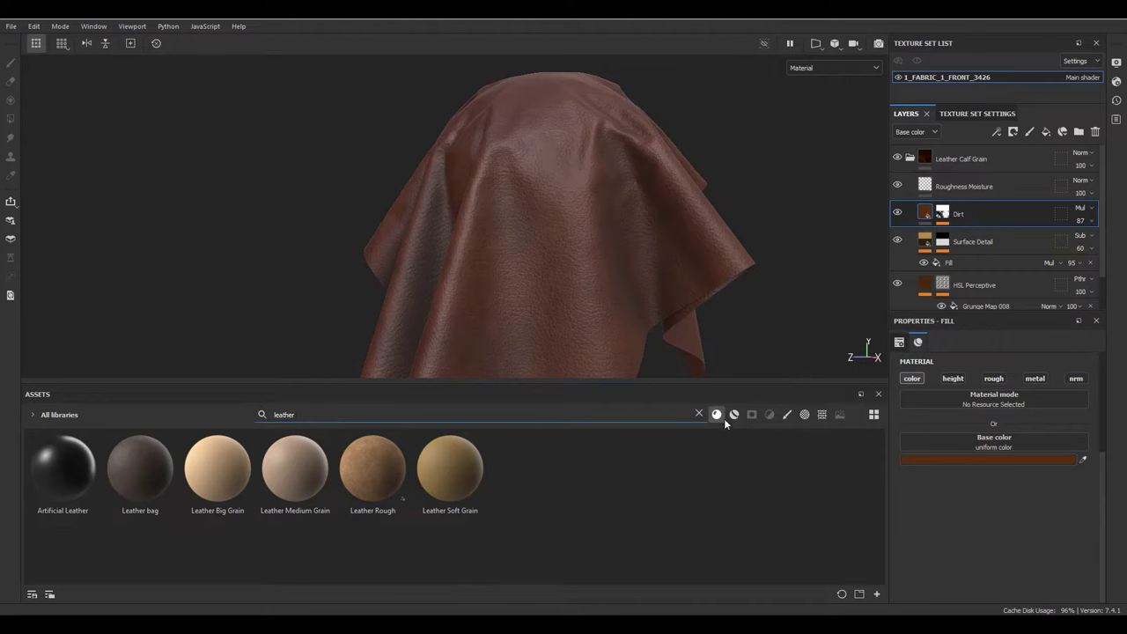
Step: Try the Leather Rough smart material above the Dirt layer and delete it again
click(734, 414)
mouse_move(627, 467)
drag(625, 466, 971, 211)
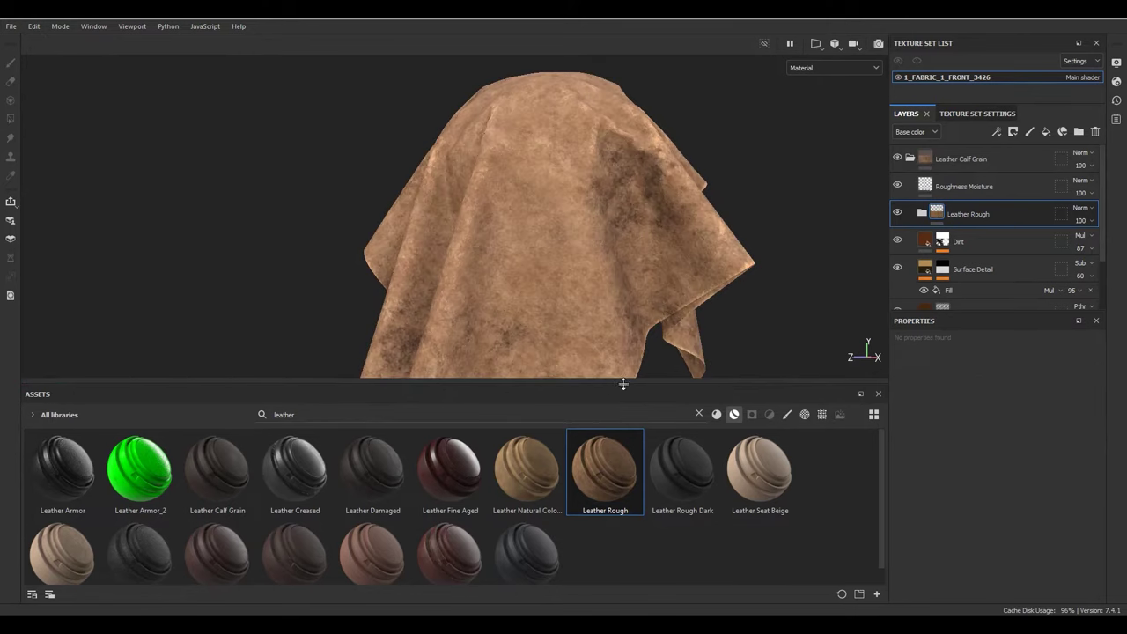
click(1095, 132)
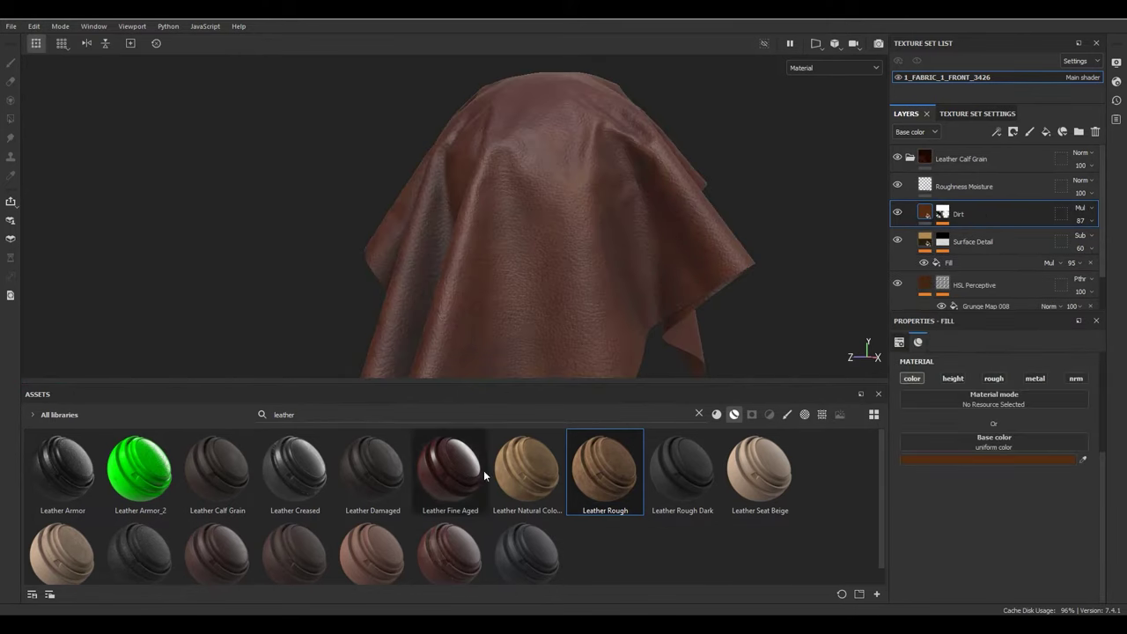
Step: Add the Leather Rough base material as a fill layer above the Dirt layer
click(716, 413)
drag(373, 466, 716, 352)
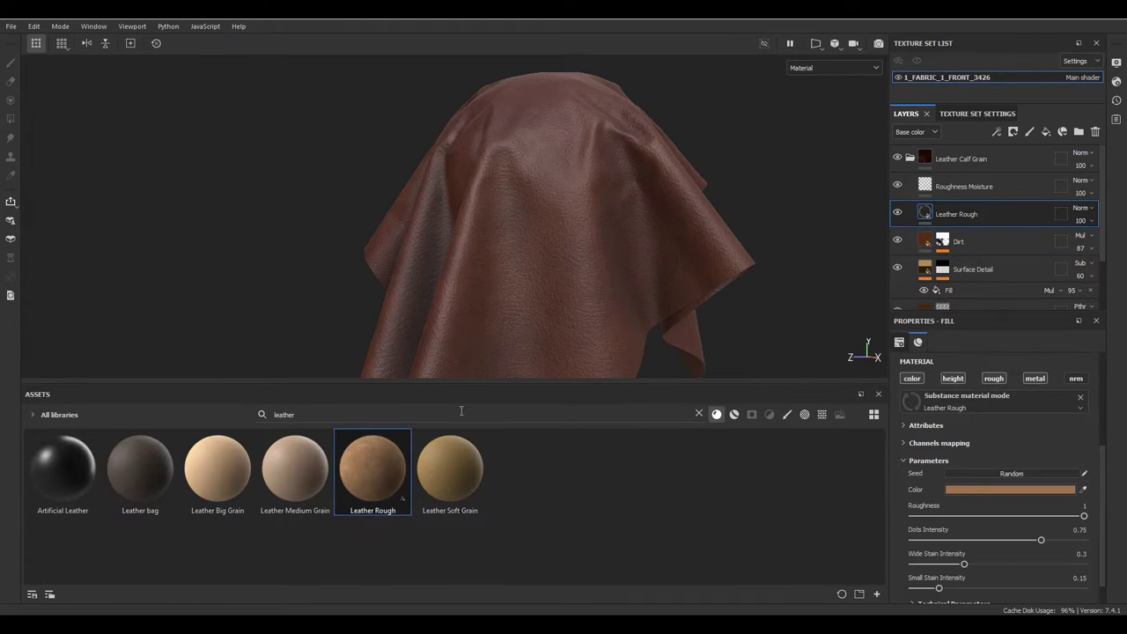
drag(459, 385, 459, 458)
scroll(608, 167, up, 4)
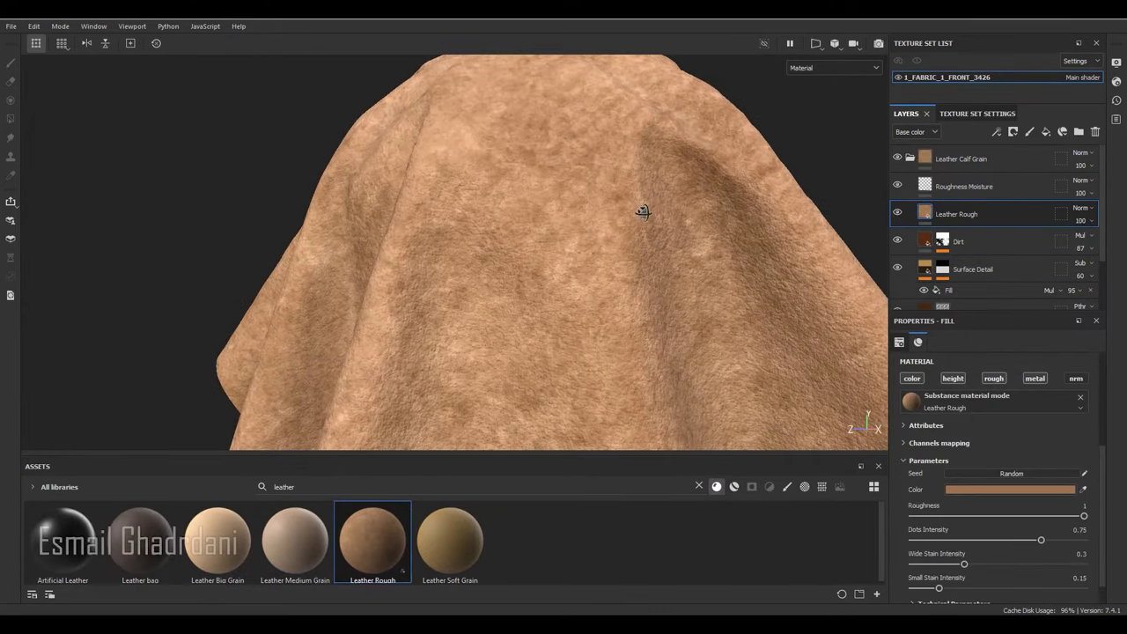
Step: Change the Leather Rough colour to a darker, more saturated brown with saturation 0.744
click(986, 490)
click(910, 534)
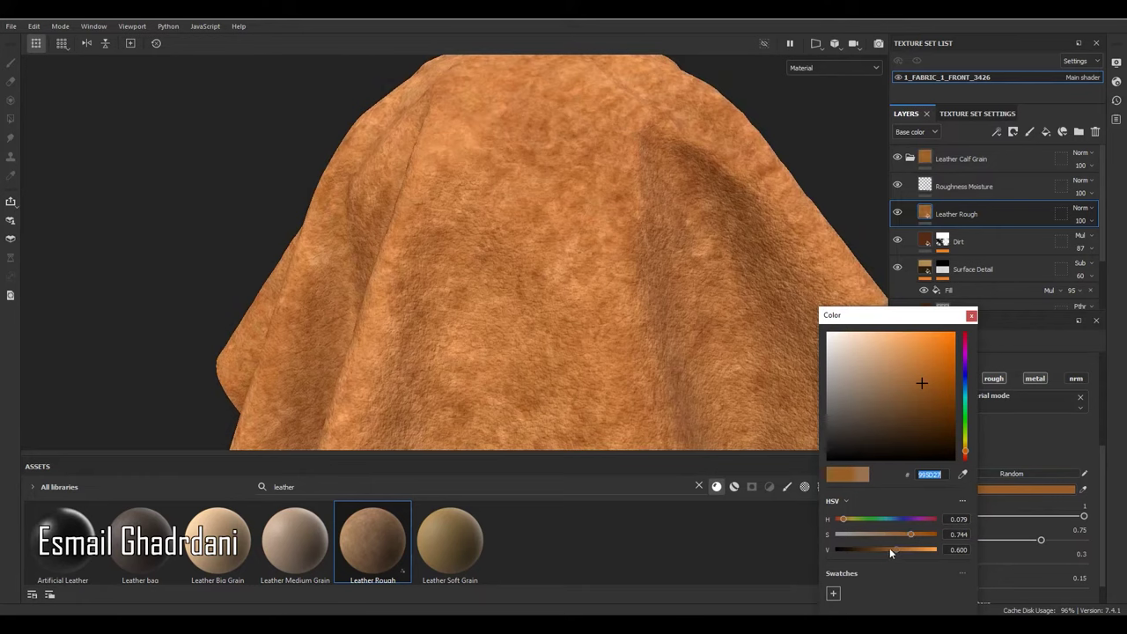
click(869, 549)
click(971, 315)
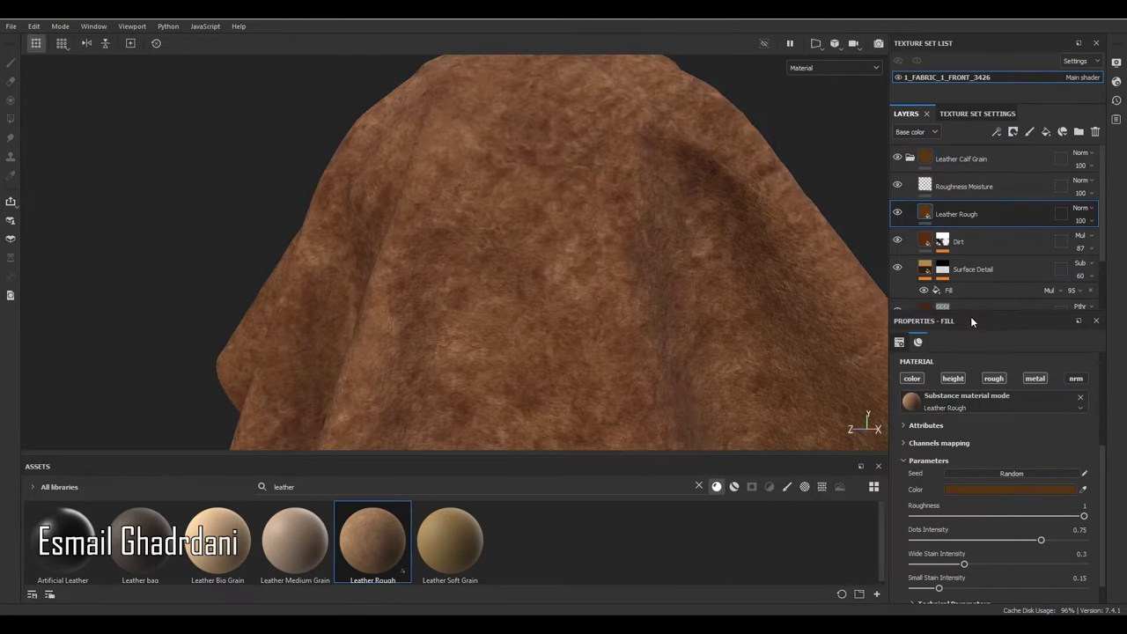
Step: Set Leather Rough's dots intensity to 0.25, wide stain intensity to 0.17 and small stain intensity to 0.12
scroll(1056, 519, down, 1)
drag(1040, 512, 933, 559)
drag(962, 511, 955, 511)
click(954, 575)
scroll(1102, 555, down, 2)
scroll(613, 192, up, 5)
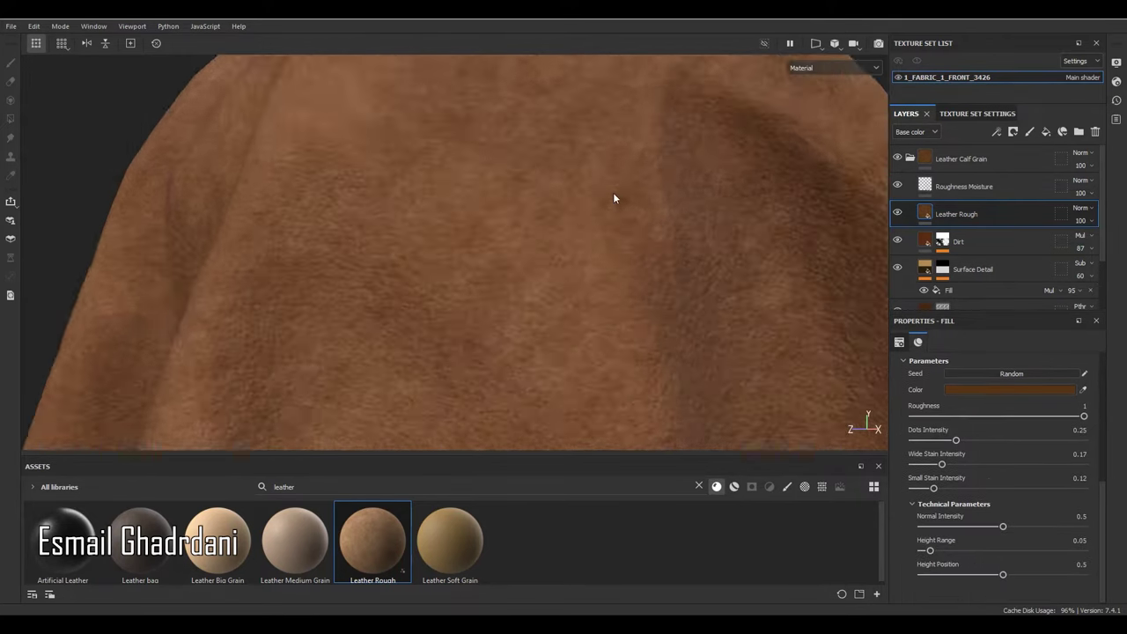
Step: Compare the cloth with Leather Rough hidden and shown, then lower its normal intensity and slightly raise its height range
alt+drag(711, 329, 743, 318)
click(898, 213)
click(898, 213)
click(966, 525)
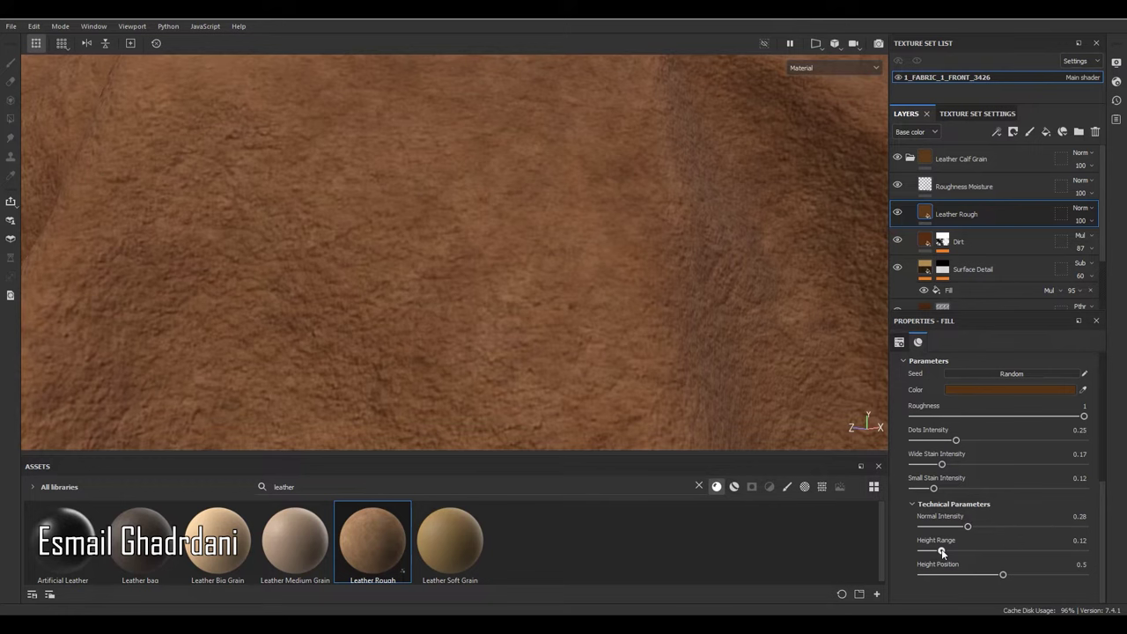
drag(938, 550, 935, 550)
click(952, 526)
Step: Add a black mask to the Leather Rough layer
scroll(545, 192, down, 5)
alt+drag(547, 193, 553, 169)
scroll(553, 169, up, 3)
click(1014, 132)
click(1027, 162)
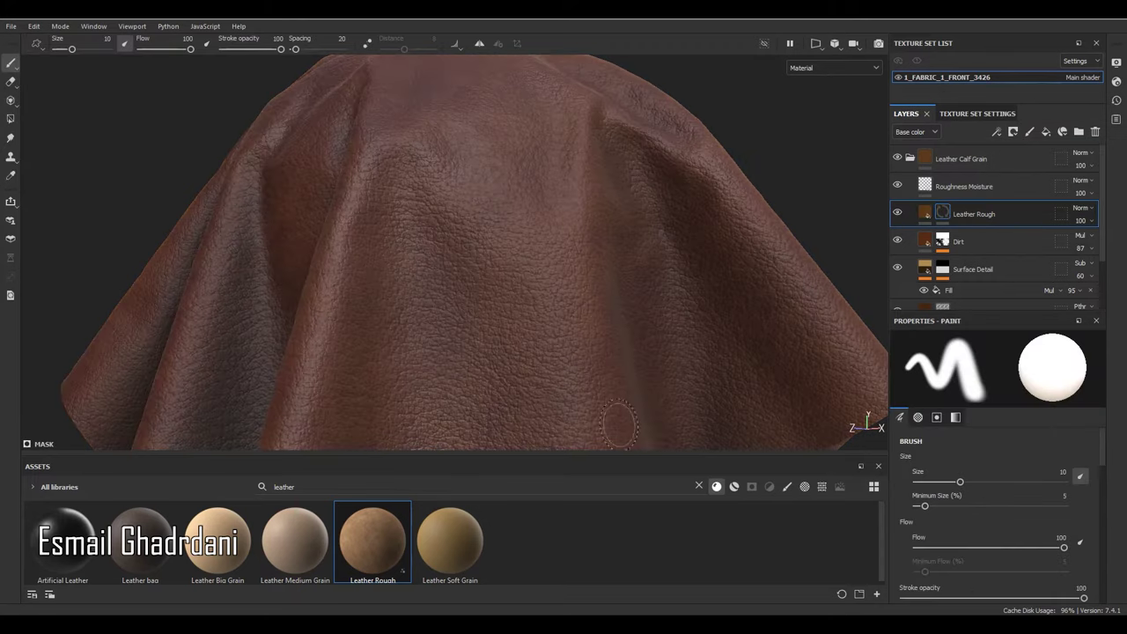
Step: Browse the library's smart masks and apply Dirt Soft Edges to the Leather Rough layer
click(699, 486)
click(751, 486)
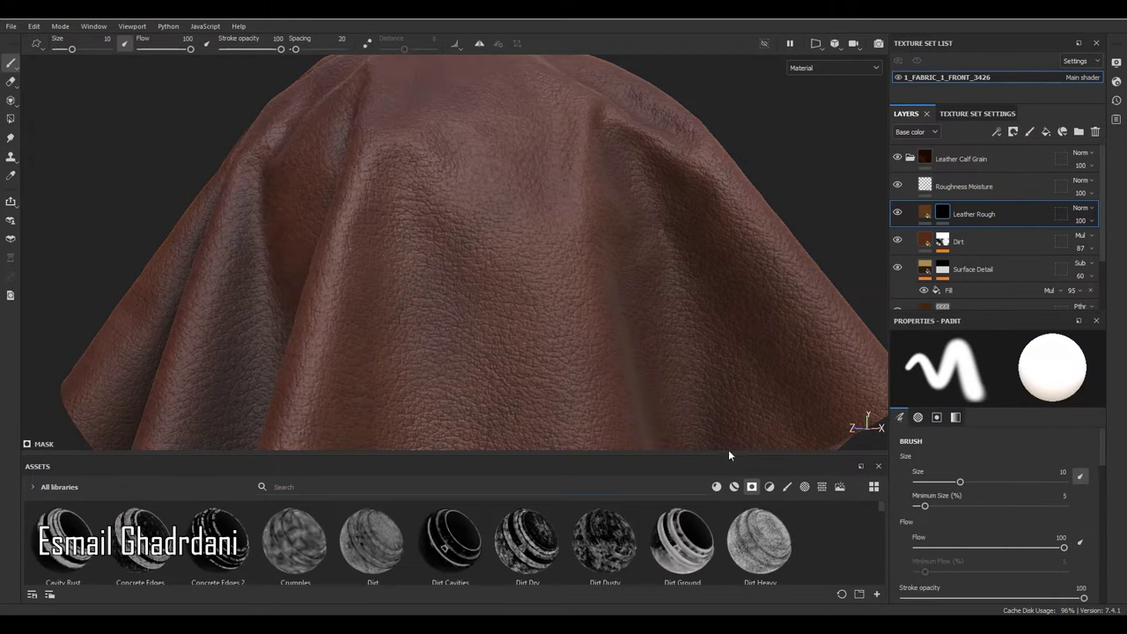
drag(728, 456, 718, 356)
mouse_move(878, 430)
mouse_down()
mouse_move(879, 473)
mouse_move(878, 452)
mouse_up()
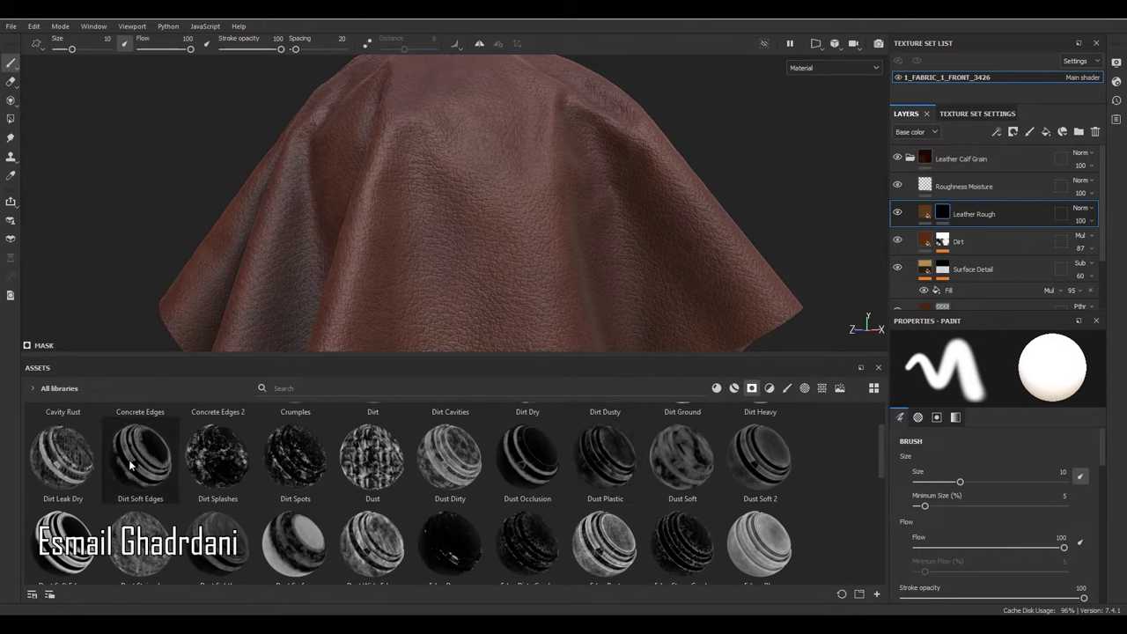
drag(132, 458, 964, 214)
drag(514, 357, 514, 455)
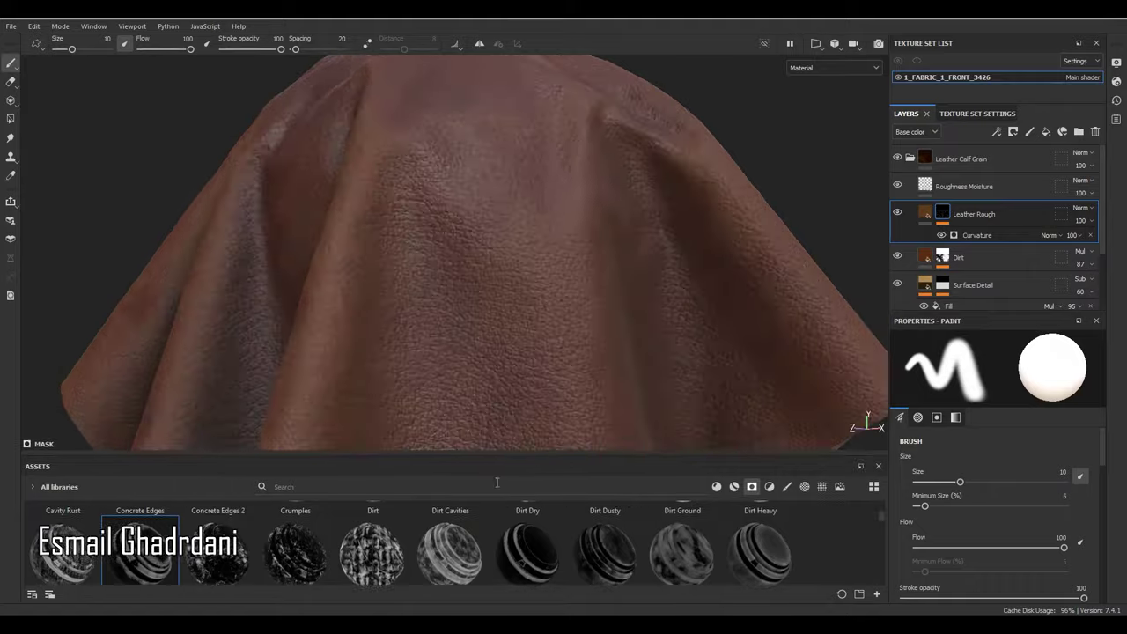
Step: Set the global balance to 0.65 and global contrast to 0.53 on Leather Rough's Curvature generator
scroll(651, 198, down, 5)
mouse_move(656, 194)
alt+mouse_down()
mouse_move(812, 194)
mouse_move(550, 207)
mouse_move(608, 194)
mouse_move(693, 231)
mouse_move(669, 262)
mouse_move(566, 257)
alt+mouse_up()
scroll(608, 193, up, 5)
scroll(638, 255, down, 4)
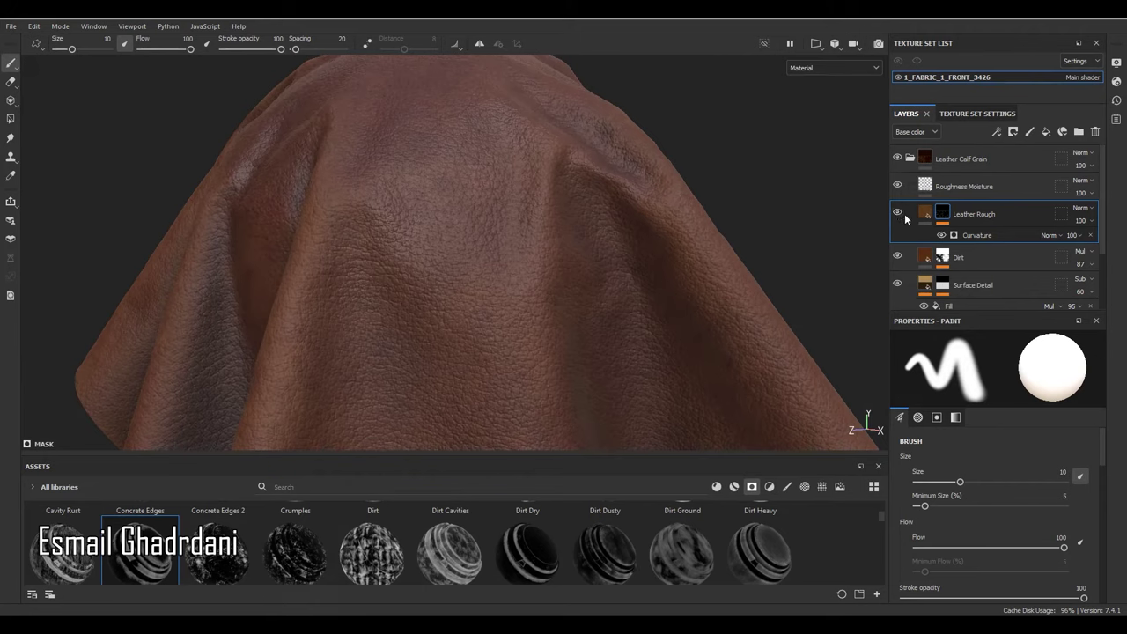
click(981, 235)
drag(912, 486, 973, 488)
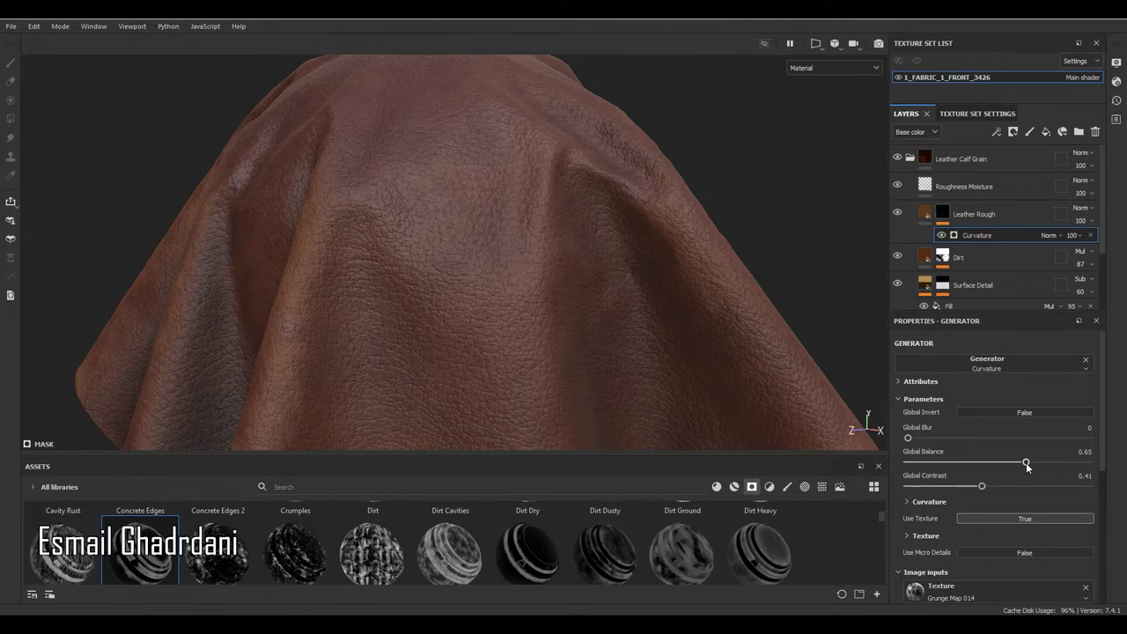
Step: Examine the worn leather patches along the cloth's folds, both up close and from a distance
scroll(547, 180, down, 5)
alt+drag(523, 170, 647, 307)
scroll(341, 339, up, 5)
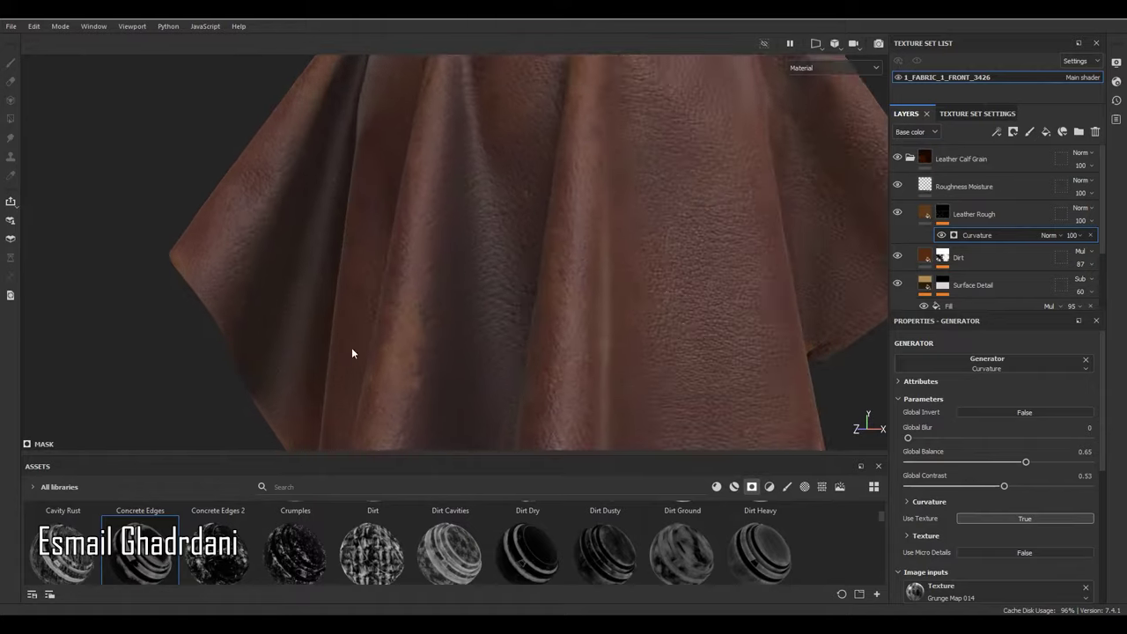
alt+drag(342, 340, 397, 377)
scroll(396, 399, up, 5)
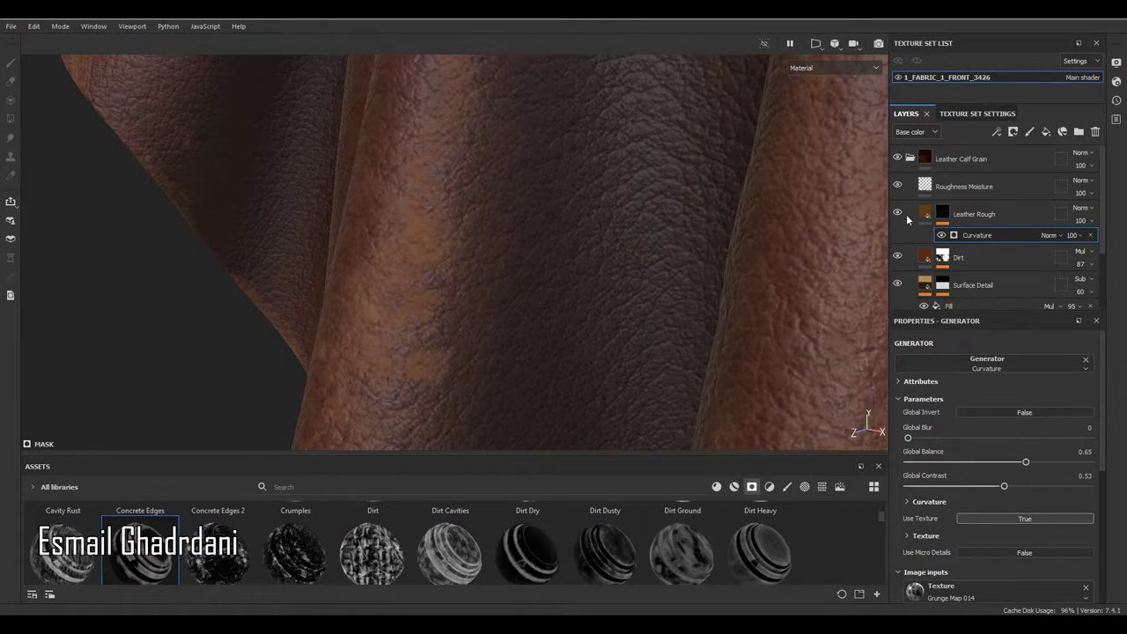
scroll(590, 302, down, 8)
alt+drag(589, 302, 536, 174)
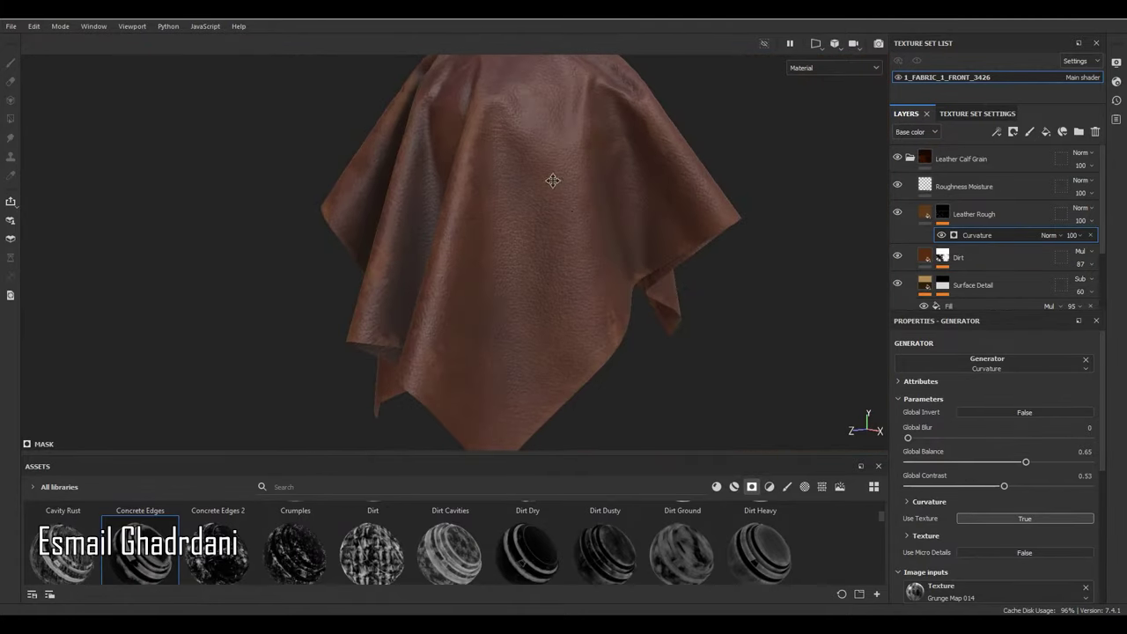
Step: Raise Curvature's global balance to about 0.73 and contrast to 0.61, and set Grunge Map 014's balance to 0.58 and contrast to 0.17
scroll(563, 249, up, 5)
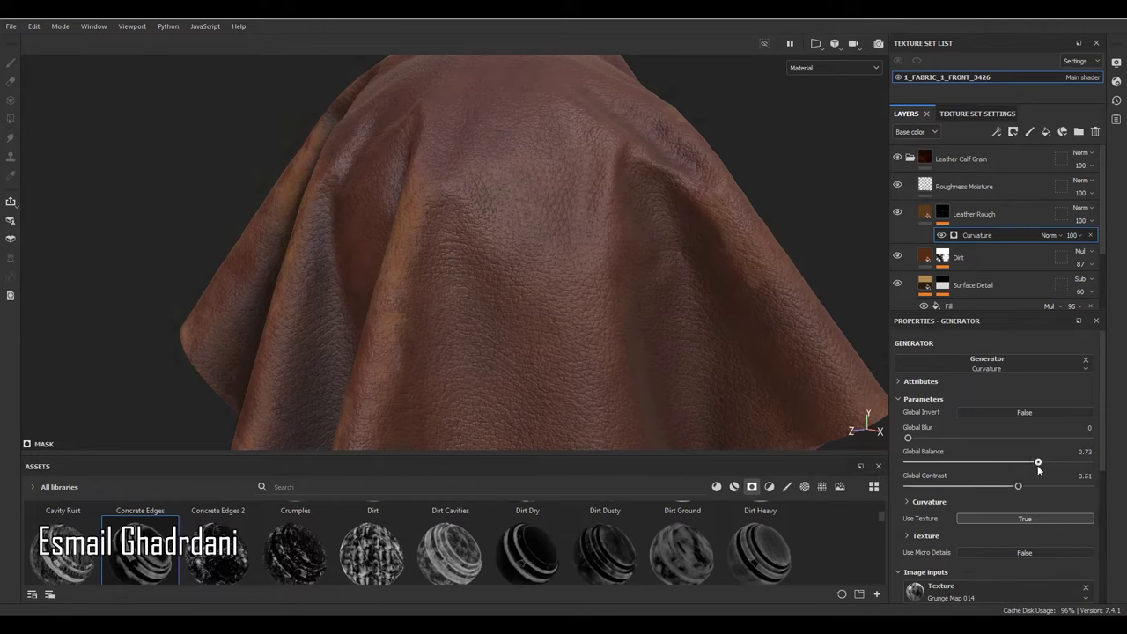
scroll(1101, 560, down, 5)
drag(916, 459, 969, 459)
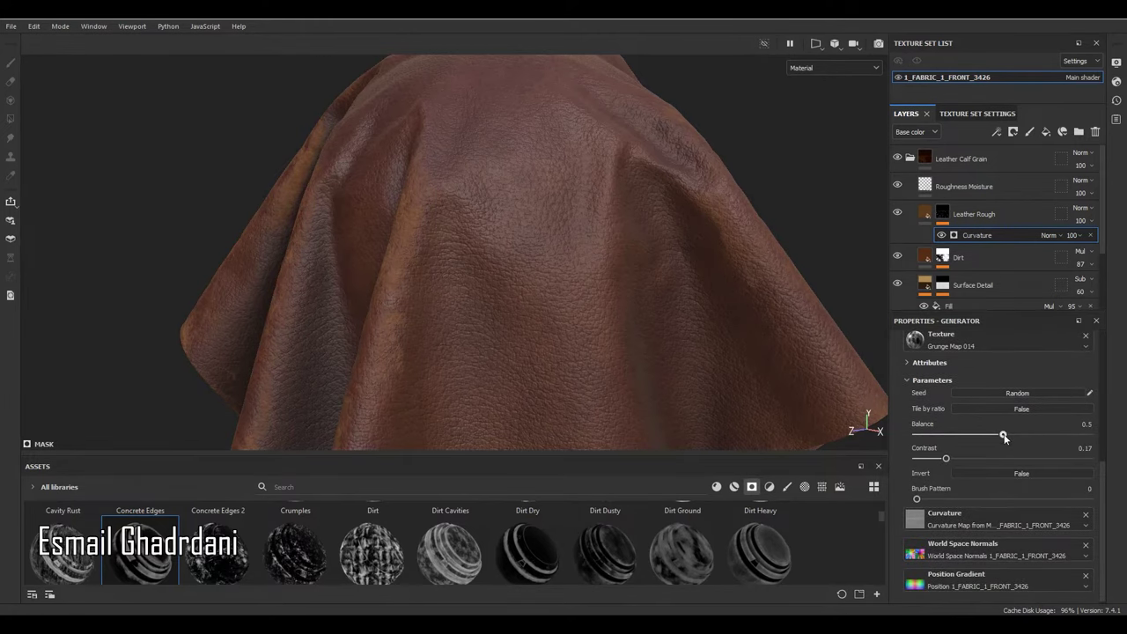
scroll(563, 212, down, 4)
alt+drag(563, 211, 631, 196)
alt+right_drag(631, 196, 646, 279)
alt+middle_drag(646, 279, 619, 139)
alt+drag(619, 138, 537, 256)
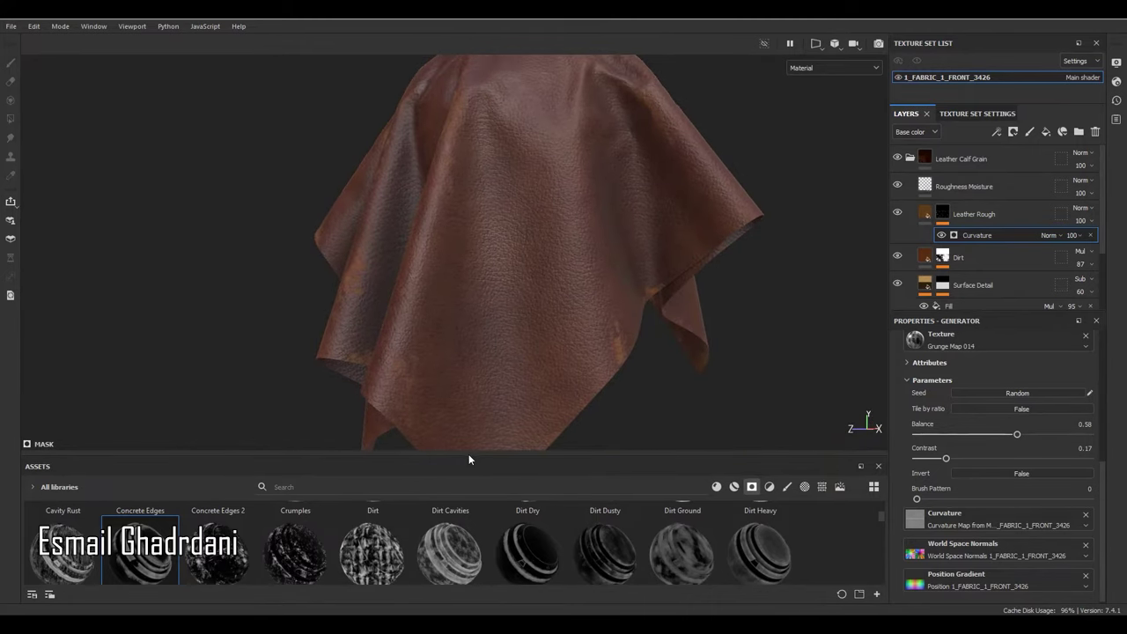
Step: Browse further through the smart masks and apply Edges Dusty to the Leather Rough layer above the Curvature generator
drag(469, 456, 467, 337)
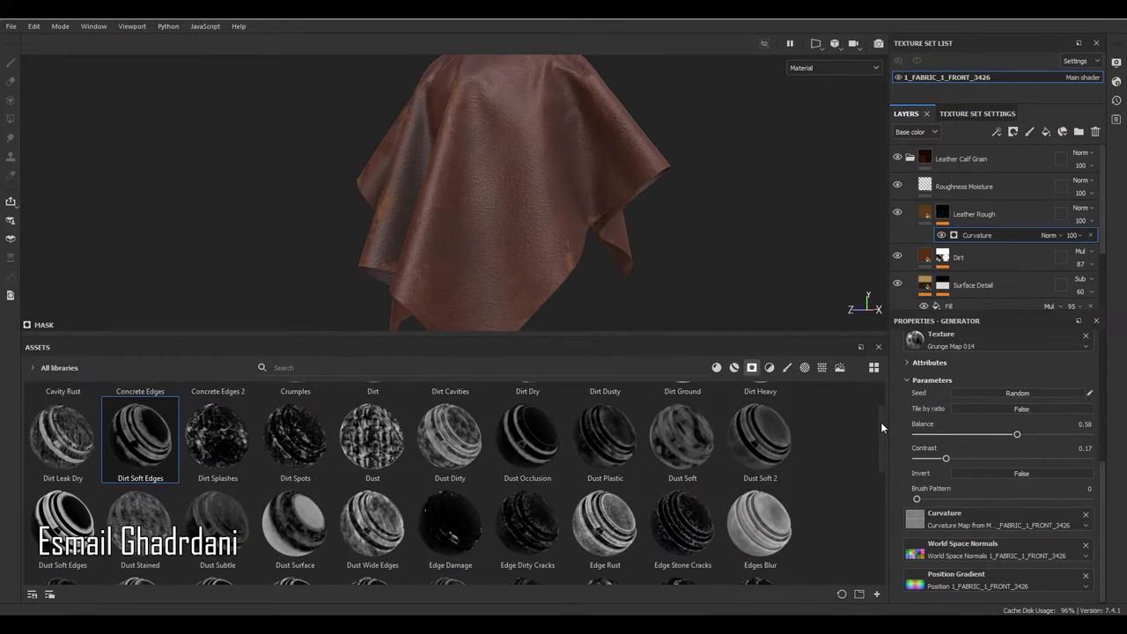
drag(881, 423, 881, 427)
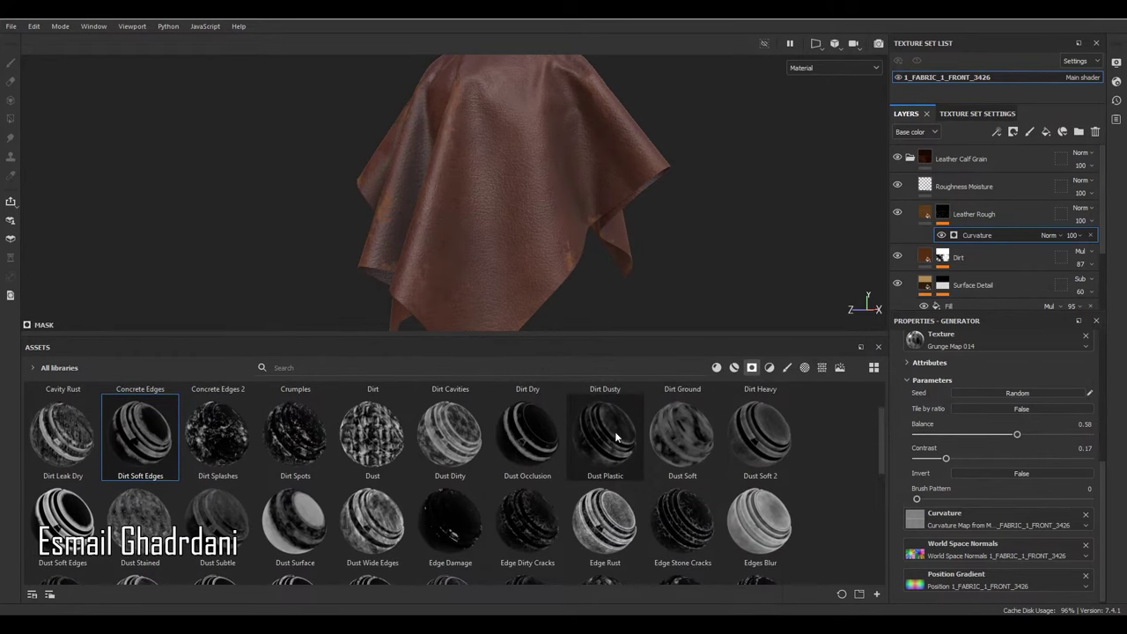
mouse_move(882, 441)
mouse_down()
mouse_move(882, 468)
mouse_move(889, 446)
mouse_up()
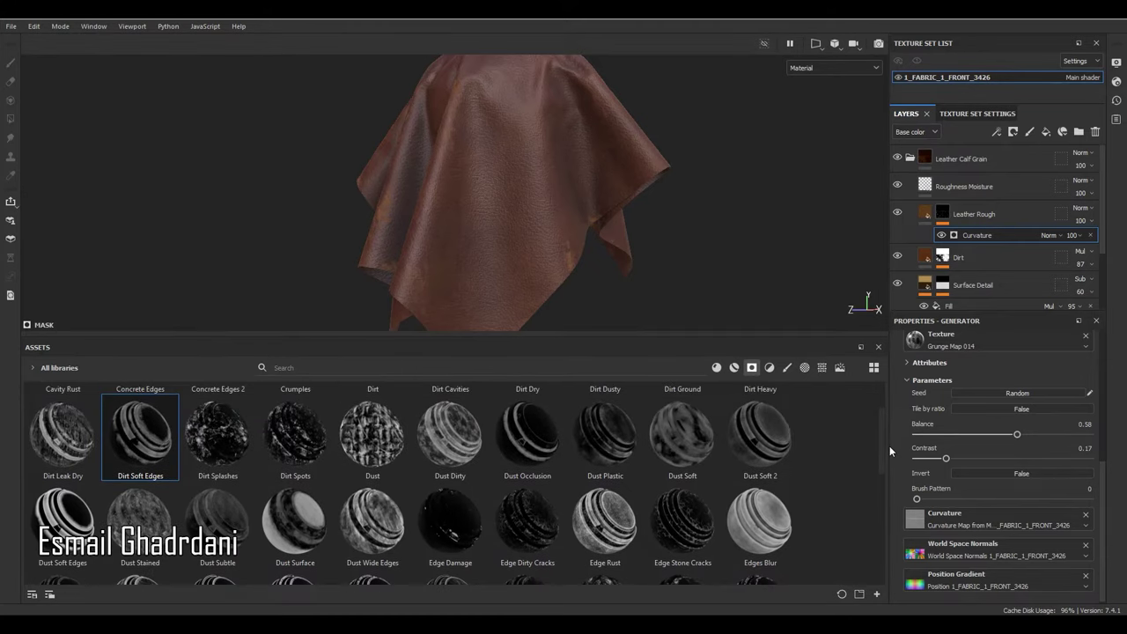
mouse_move(618, 437)
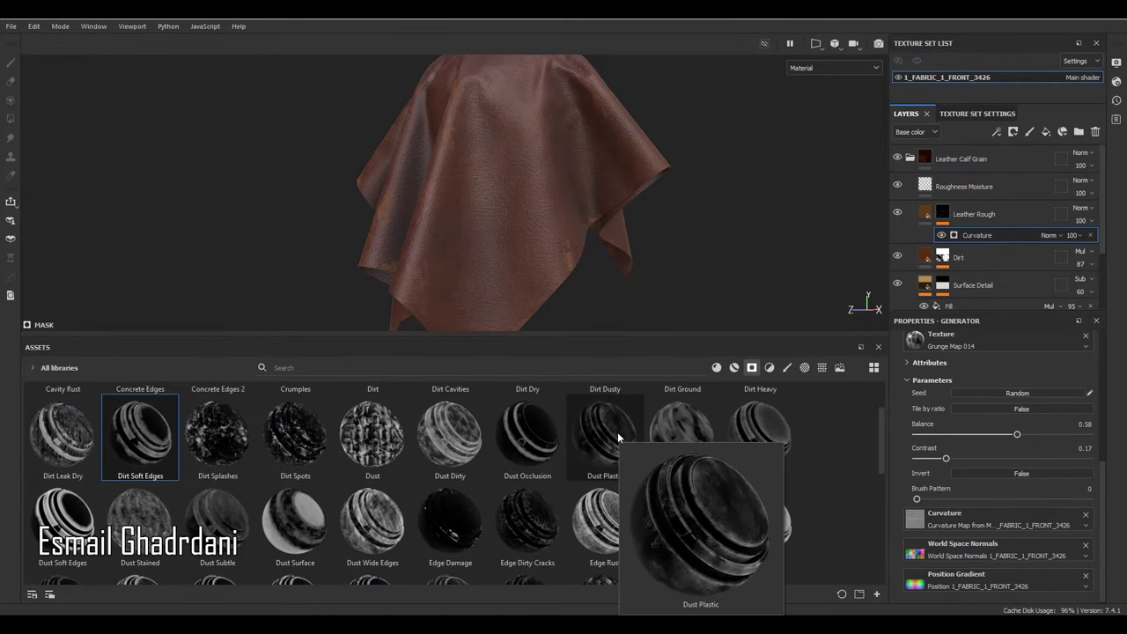
drag(882, 438, 883, 497)
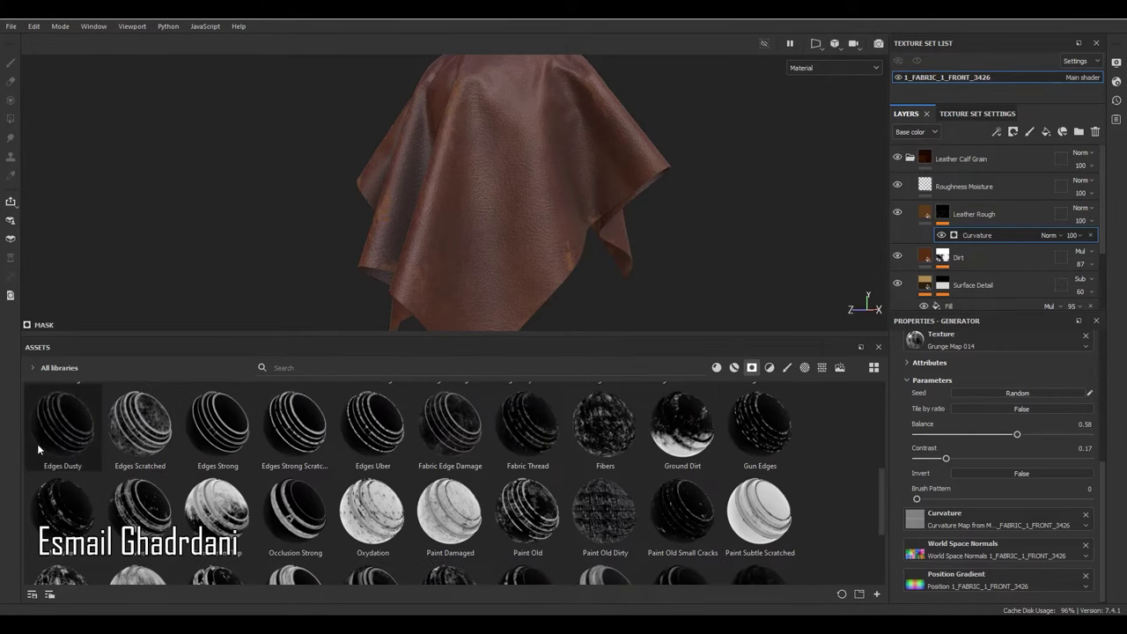
mouse_move(38, 444)
mouse_down()
mouse_move(113, 466)
mouse_move(893, 373)
mouse_move(980, 244)
mouse_move(938, 275)
mouse_up()
drag(579, 335, 579, 453)
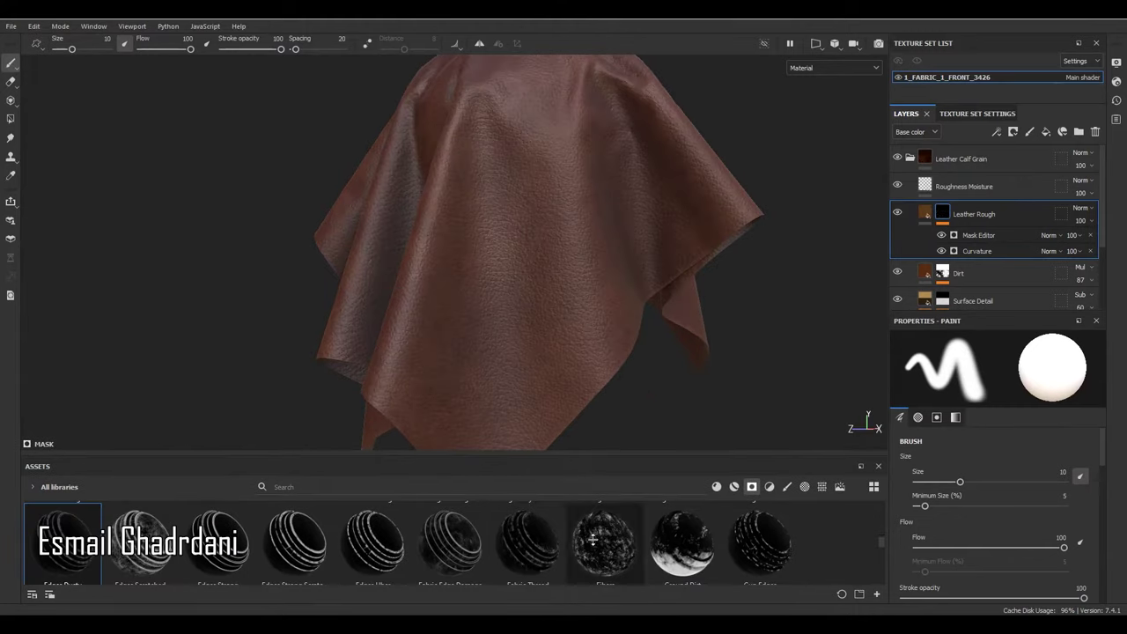
Step: Set the Mask Editor generator's global balance to 0.88 and global contrast to 0.55
scroll(545, 168, up, 5)
click(1012, 235)
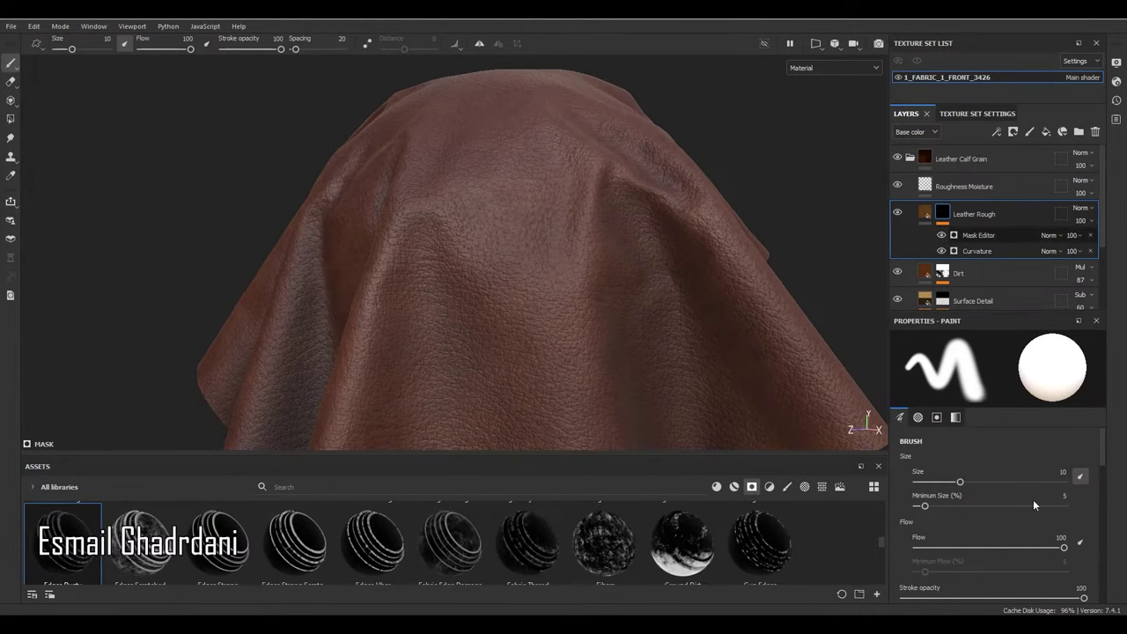
scroll(1062, 458, up, 5)
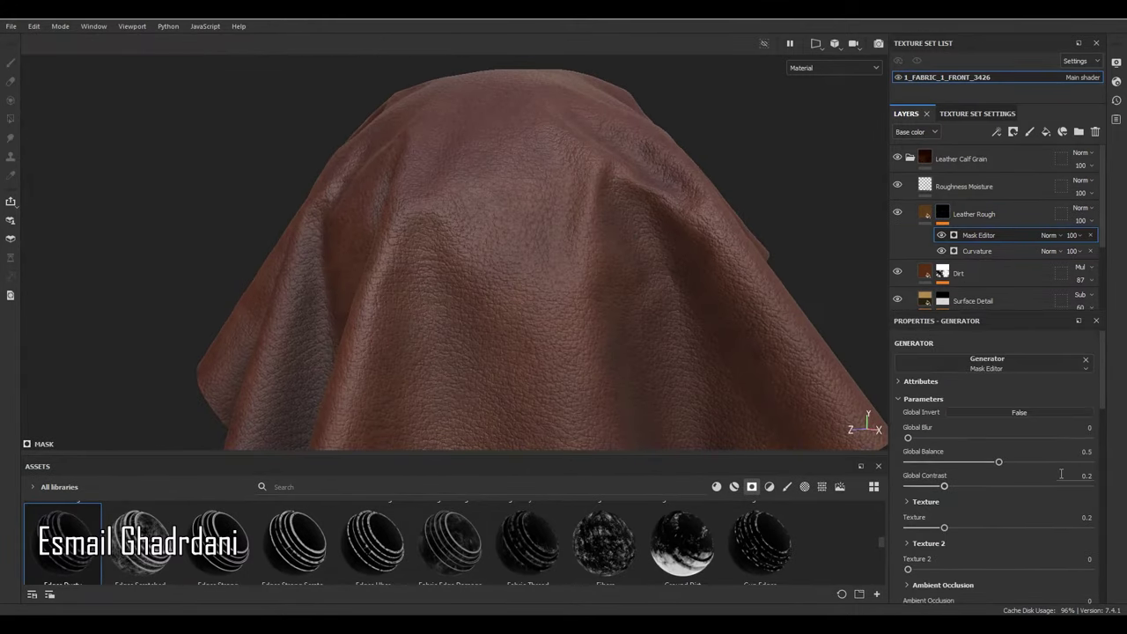
click(1035, 465)
drag(1034, 463, 1074, 463)
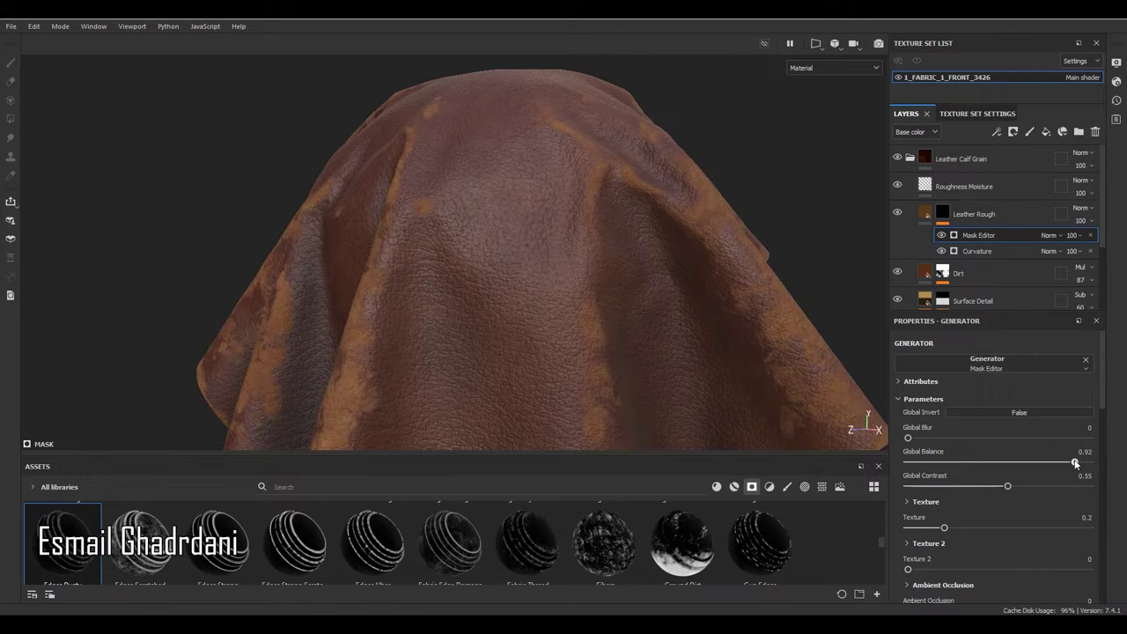
Step: Examine the worn patches on the folds up close and toggle the Mask Editor effect to compare
scroll(576, 137, down, 5)
mouse_move(779, 247)
alt+mouse_down()
mouse_move(590, 259)
mouse_move(787, 248)
alt+mouse_up()
scroll(454, 309, up, 6)
scroll(454, 310, up, 2)
alt+drag(455, 311, 563, 308)
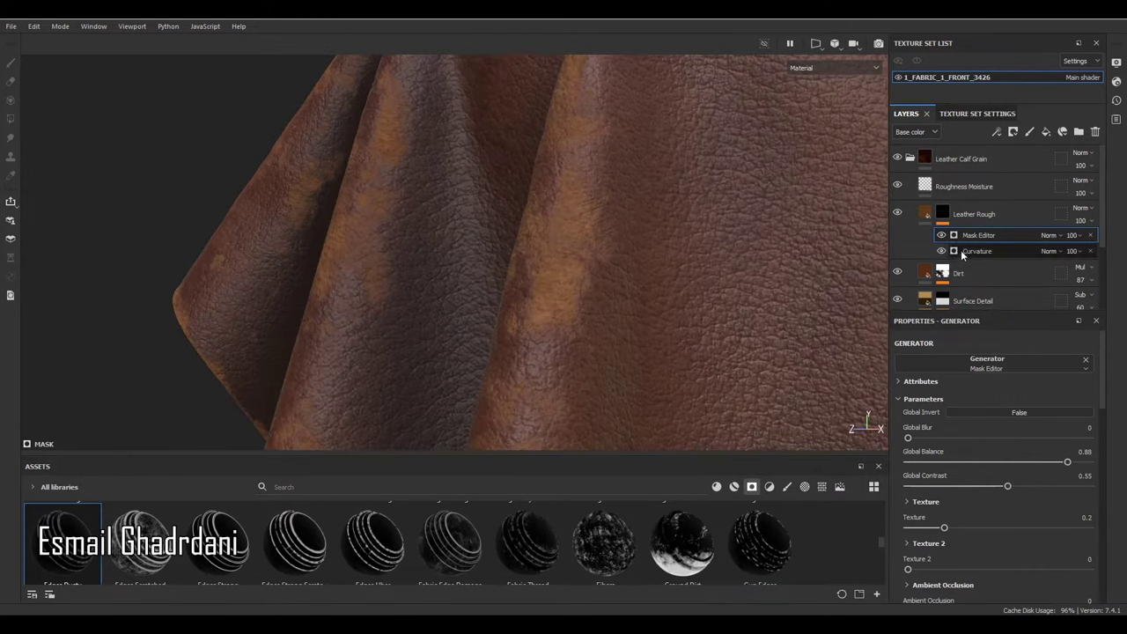
click(943, 241)
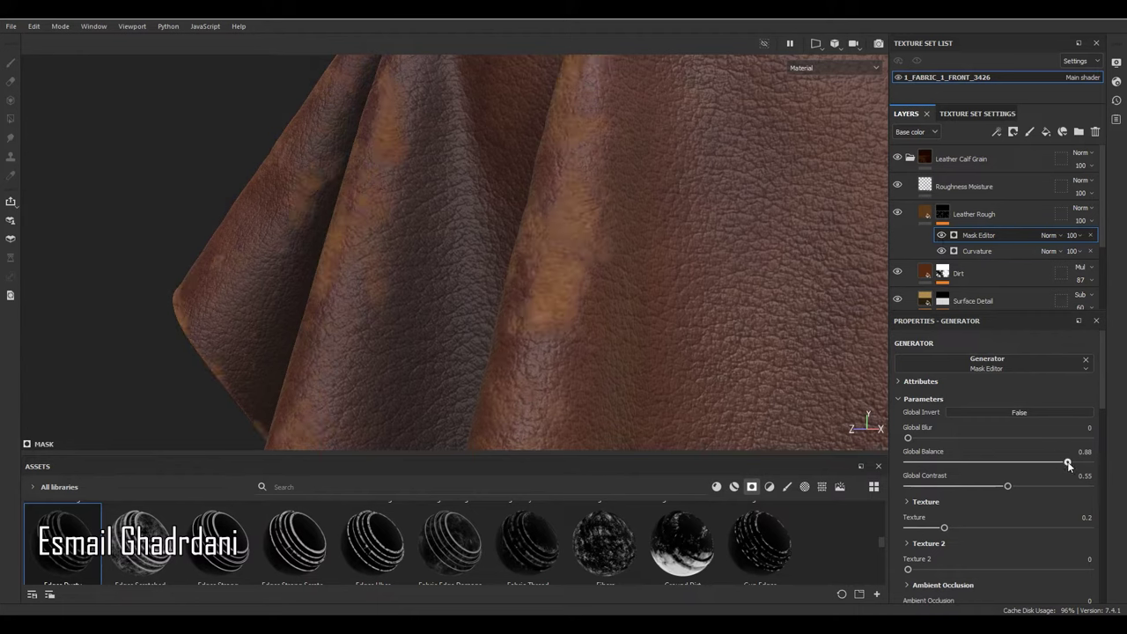
Step: Set the Mask Editor generator's global balance to 0.89 and global contrast to 0.51
scroll(429, 289, down, 6)
alt+drag(643, 264, 475, 281)
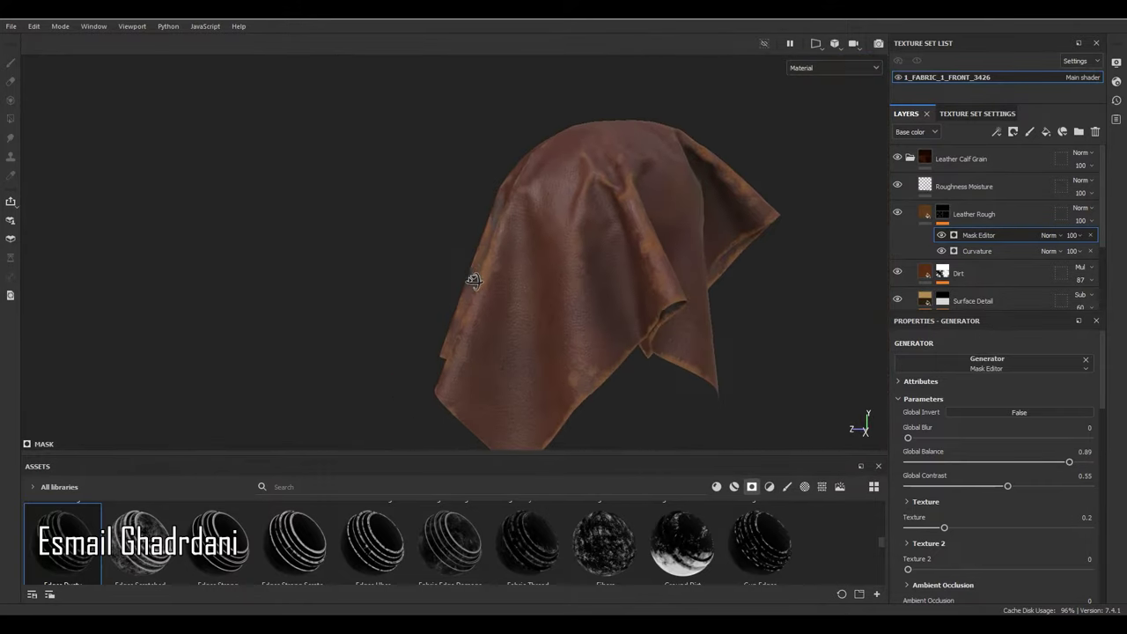
scroll(633, 197, up, 3)
alt+drag(632, 196, 659, 307)
scroll(577, 166, up, 4)
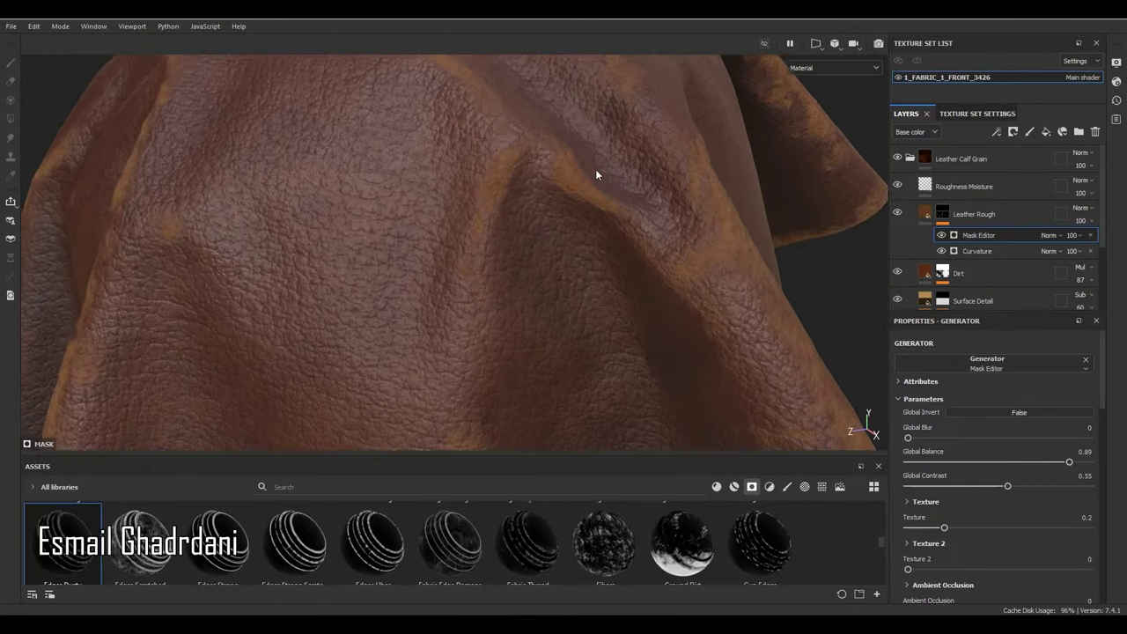
alt+drag(595, 169, 670, 198)
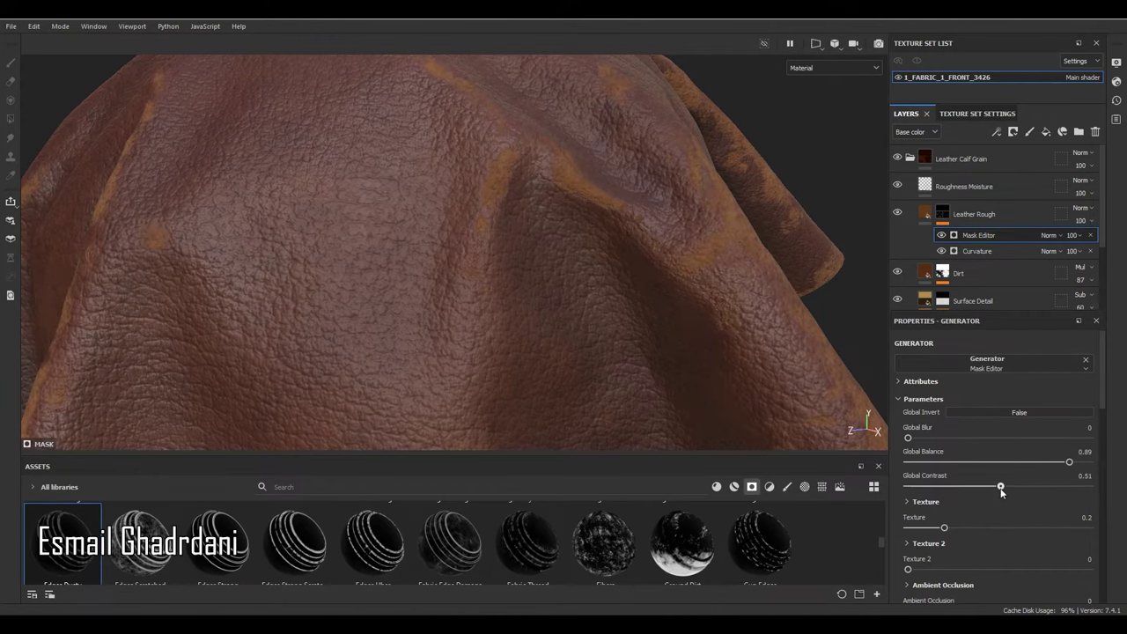
scroll(640, 144, down, 6)
alt+drag(640, 149, 706, 271)
scroll(505, 270, up, 6)
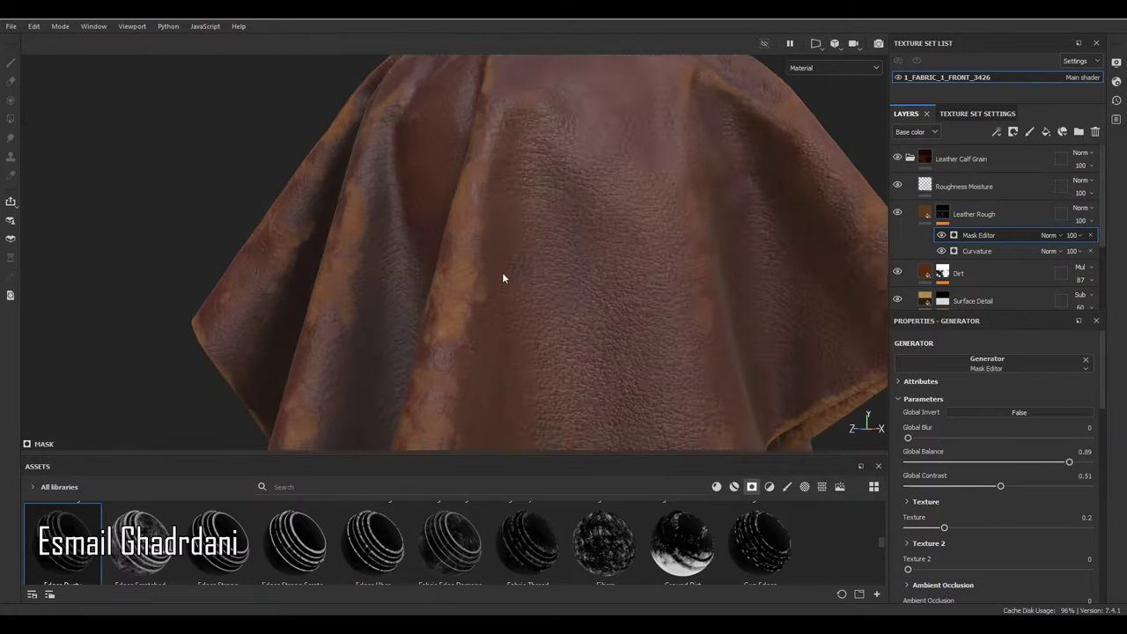
Step: Set the Mask Editor effect's blend mode to Screen and toggle its visibility to compare
click(1047, 235)
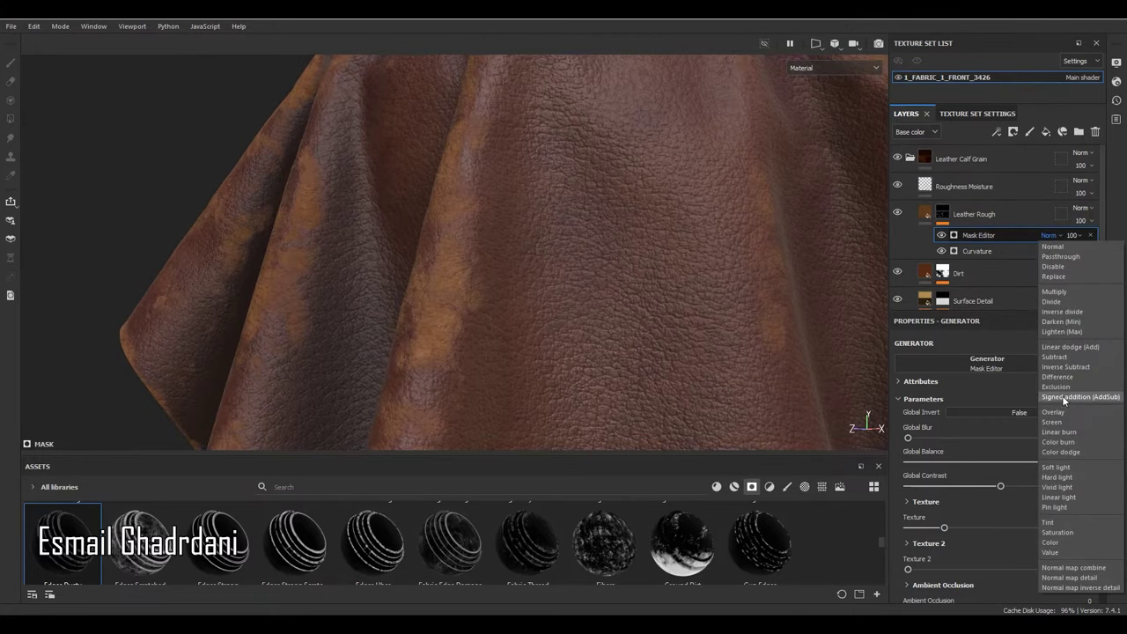
click(1062, 423)
scroll(594, 317, down, 6)
alt+drag(572, 198, 503, 214)
click(941, 235)
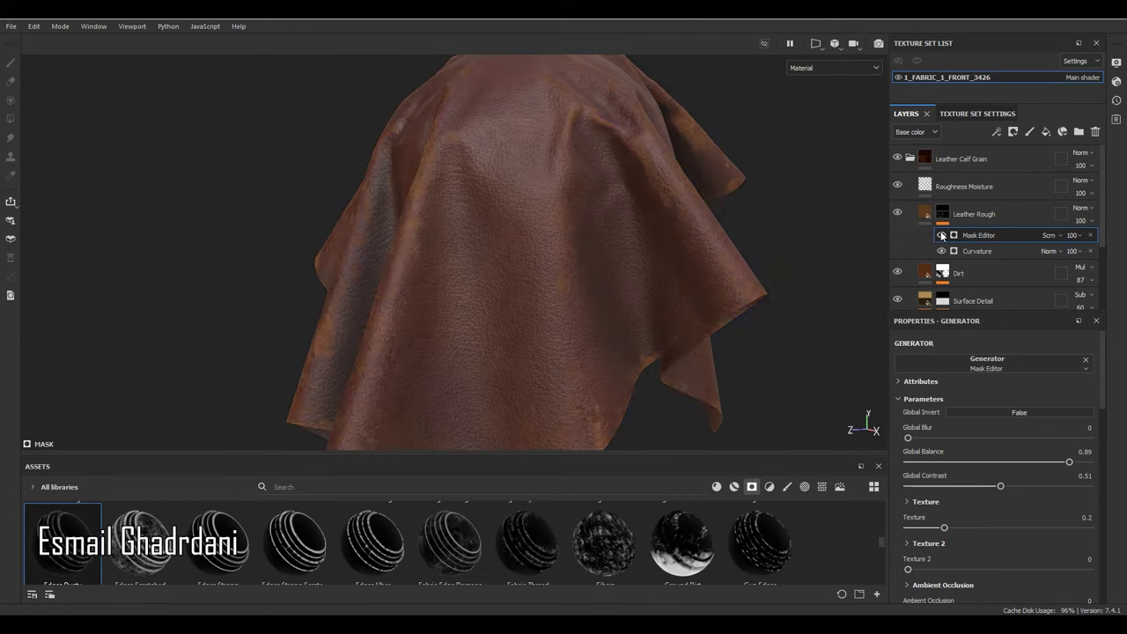
click(941, 235)
Step: Set the Mask Editor's global balance to 0.84 and reduce the effect's opacity to 40
drag(1069, 462, 1061, 464)
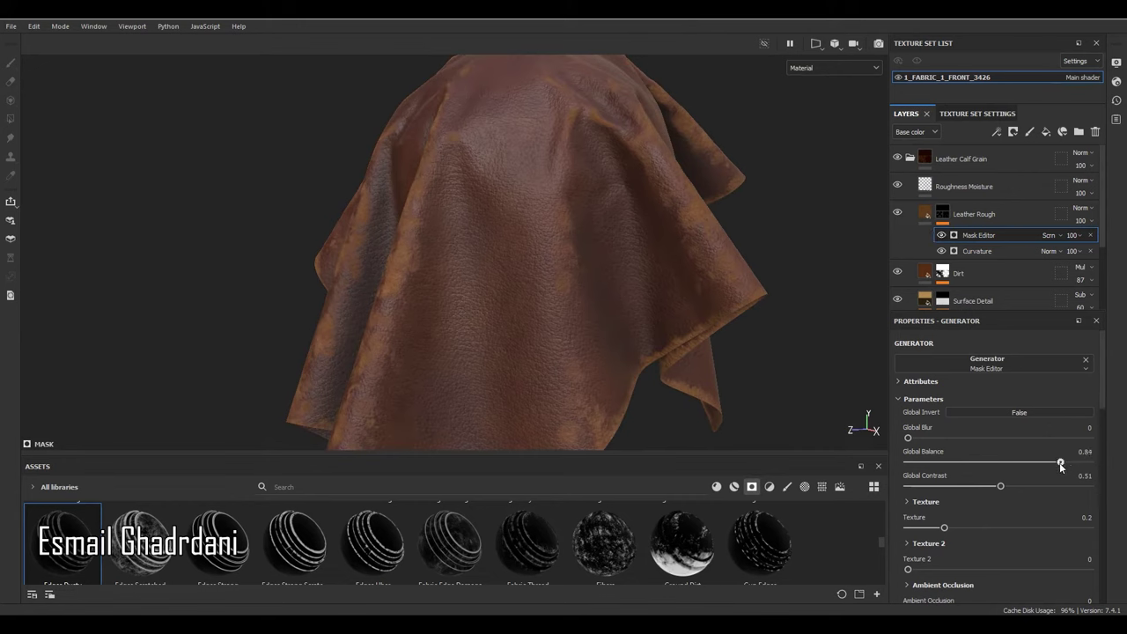
click(1070, 236)
drag(1112, 256, 1107, 261)
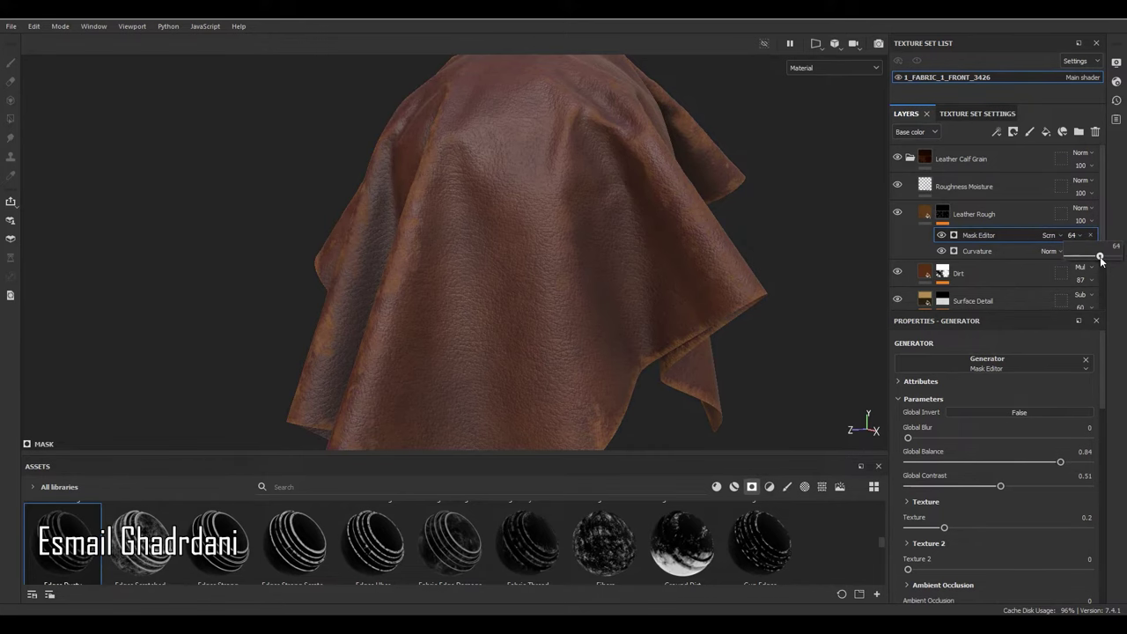
alt+drag(616, 440, 379, 212)
alt+right_drag(380, 211, 604, 178)
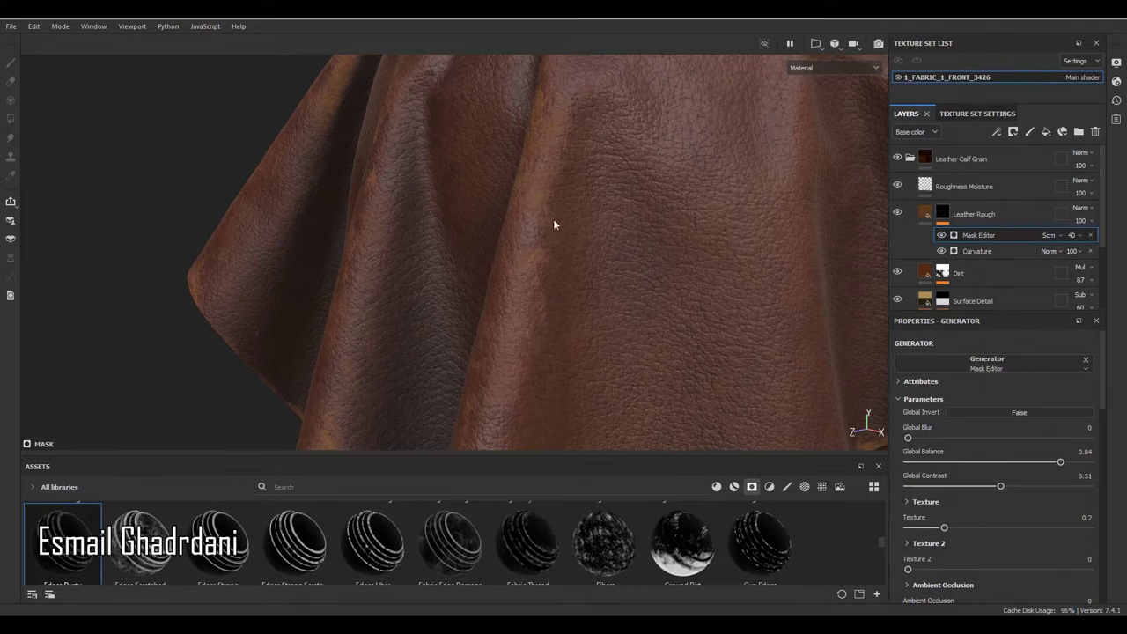
alt+right_drag(553, 218, 461, 241)
alt+drag(758, 268, 734, 247)
alt+right_drag(467, 198, 525, 184)
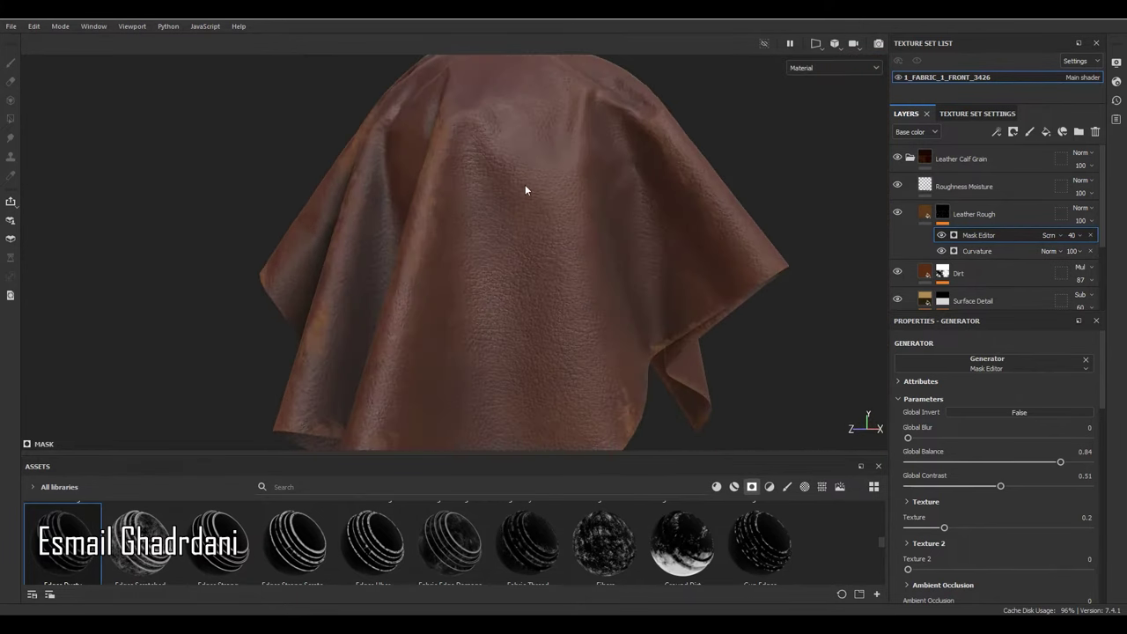
scroll(524, 189, up, 3)
Step: Add a fill effect to the Leather Rough mask above Mask Editor and enlarge the asset browsing area
click(997, 132)
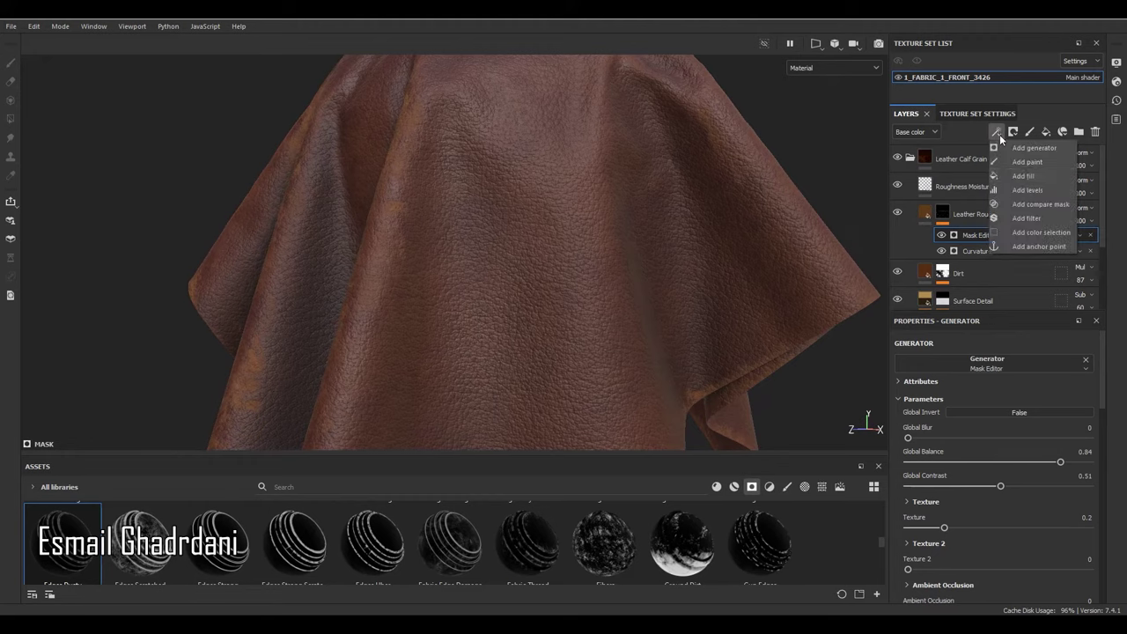
click(1024, 176)
drag(691, 455, 740, 379)
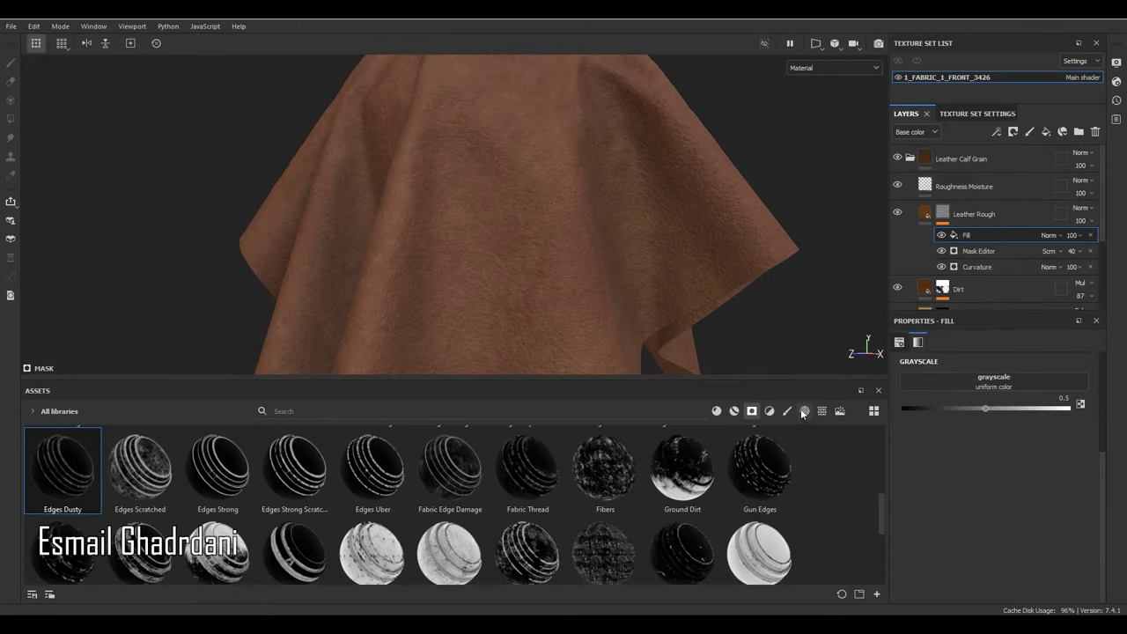
Step: Search the textures for "scra" and assign Grunge Scratches Rough to the new fill's grayscale
click(822, 411)
click(467, 410)
text(s)
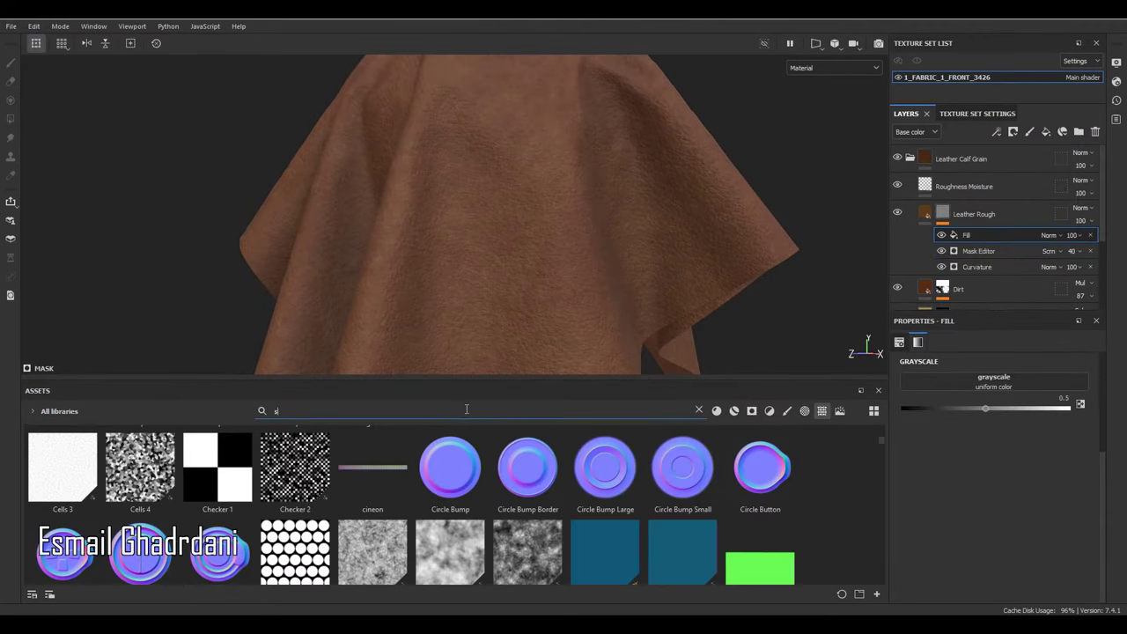
text(cra)
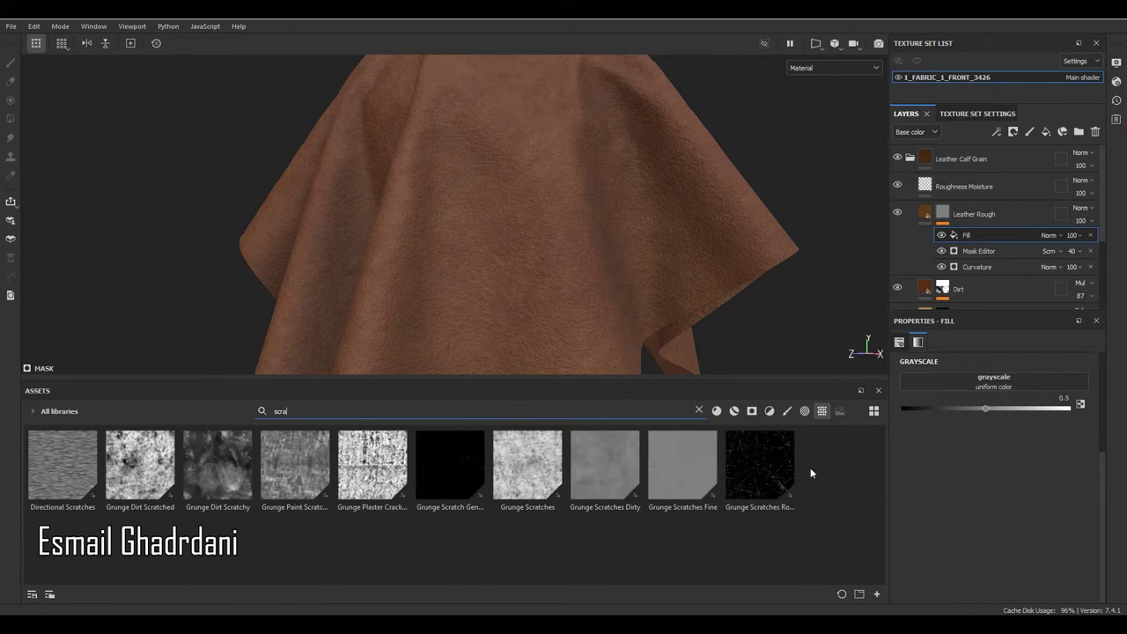
mouse_move(540, 476)
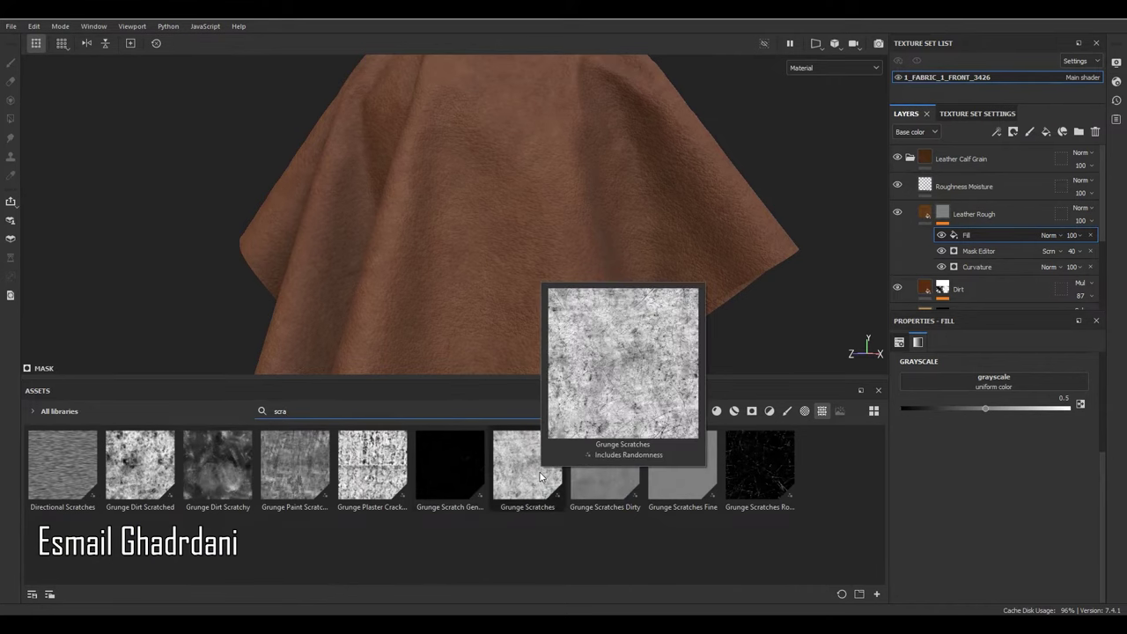
drag(757, 466, 1004, 384)
drag(540, 380, 535, 519)
Step: Set the Grunge Scratches Rough fill's blend mode to Screen
scroll(537, 167, down, 4)
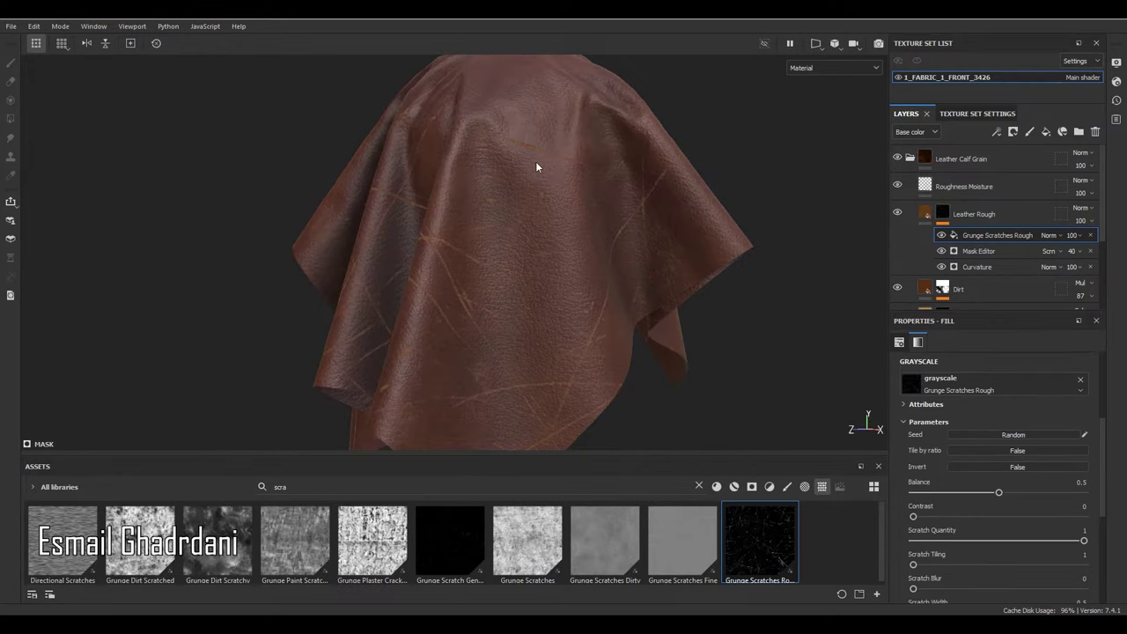
click(1050, 235)
click(1060, 428)
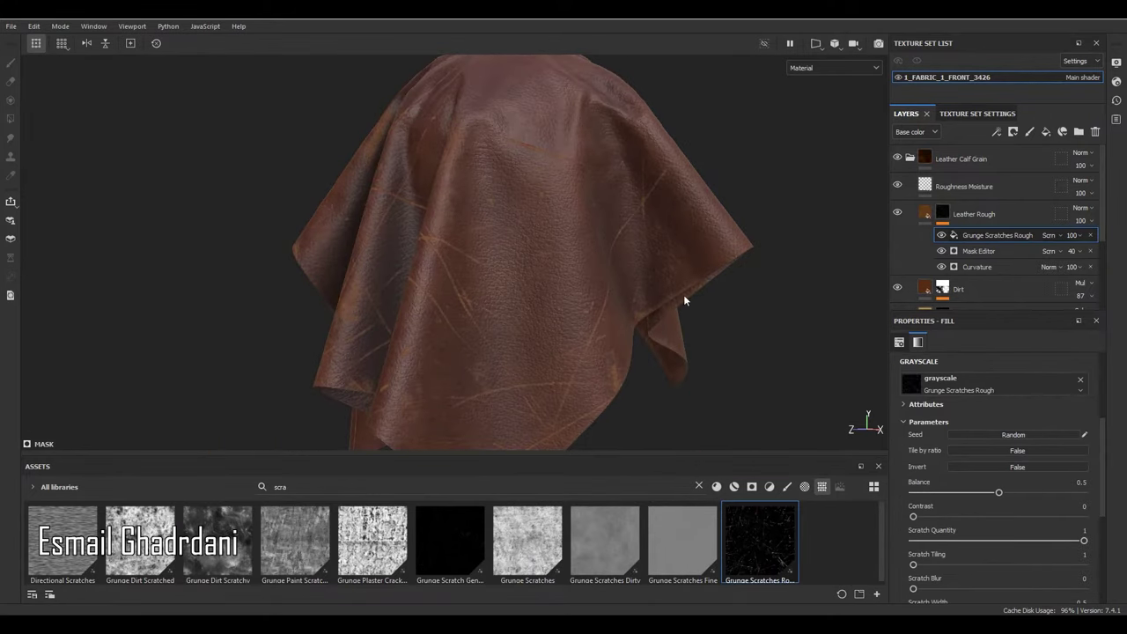
Step: Raise the contrast of the Grunge Scratches Rough fill and set its UV scale to 4.18
scroll(538, 277, up, 3)
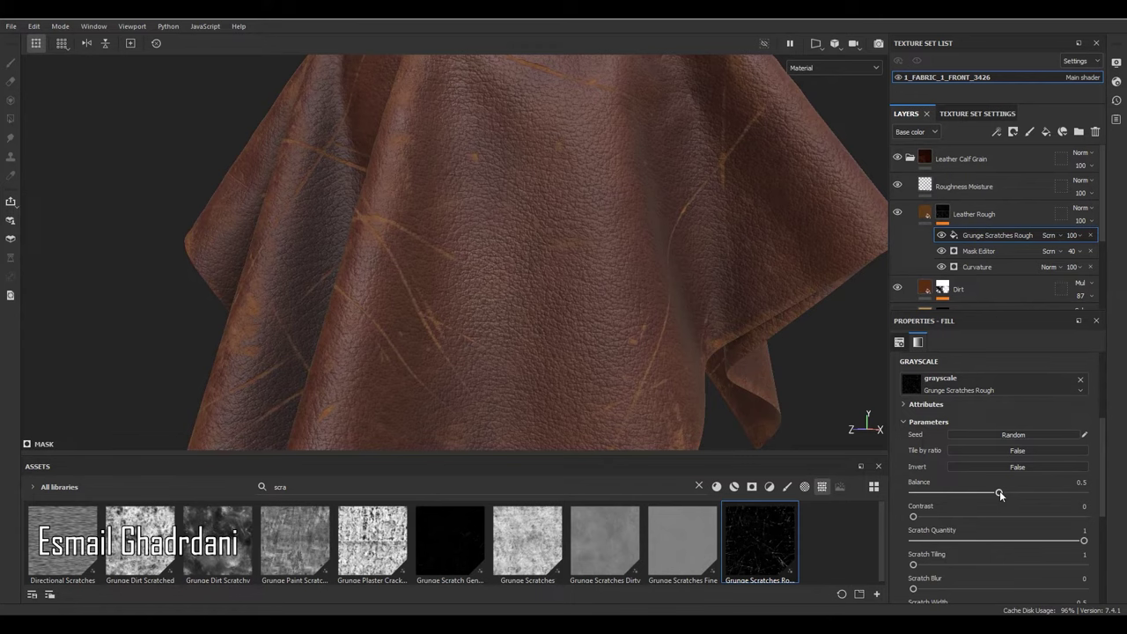
drag(915, 517, 960, 518)
scroll(982, 484, up, 5)
drag(975, 461, 979, 461)
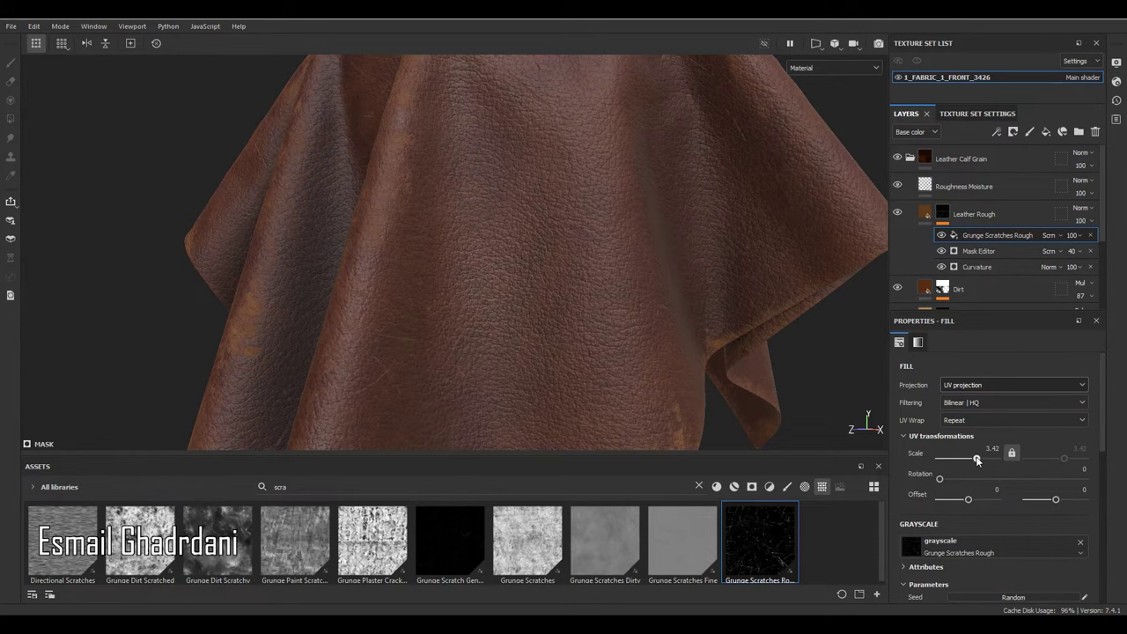
scroll(808, 367, down, 4)
alt+drag(757, 352, 578, 320)
scroll(463, 325, up, 5)
alt+drag(463, 326, 588, 296)
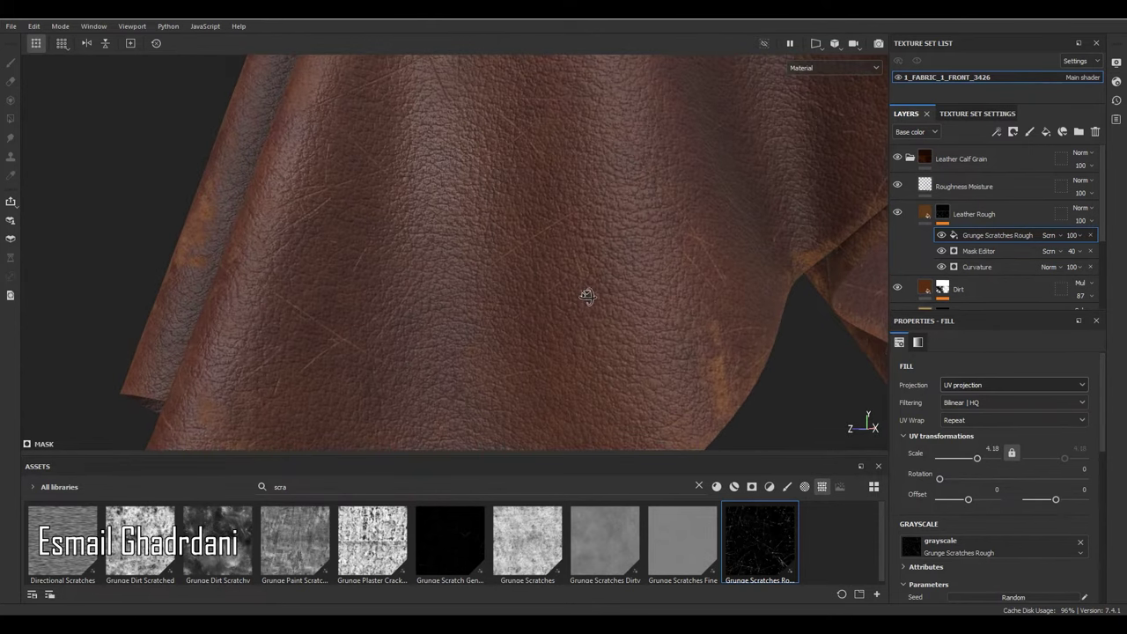
Step: Display only the mask and refine the scratches with balance 0.46, contrast 0.75, scratch width 0.43 and scratch length 0.73
click(830, 72)
click(810, 190)
key(f)
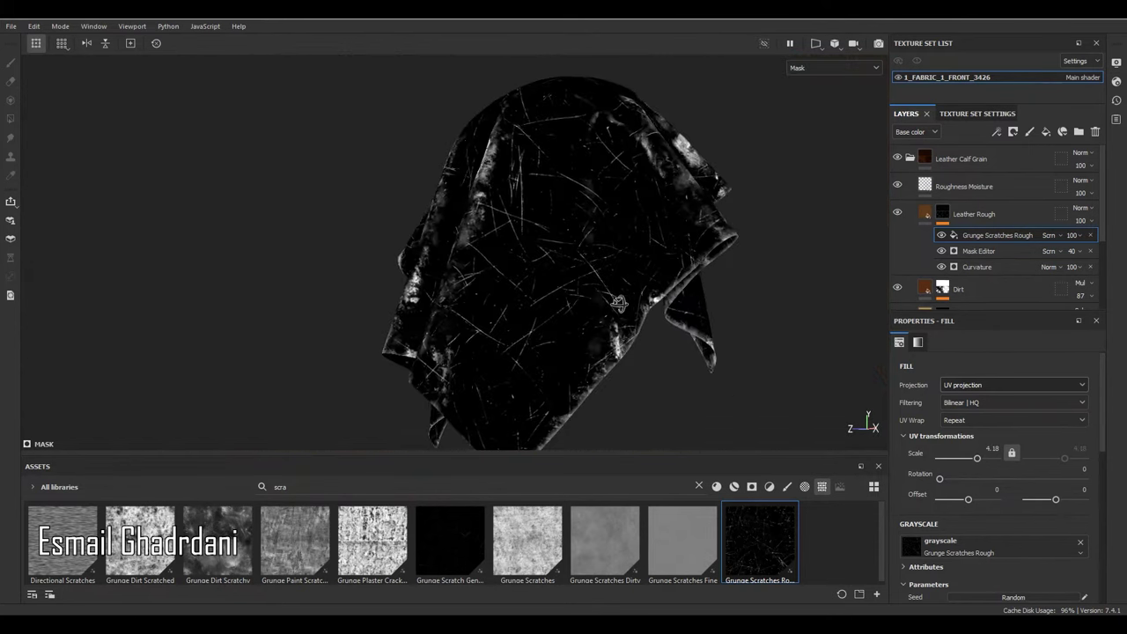
scroll(1102, 439, down, 5)
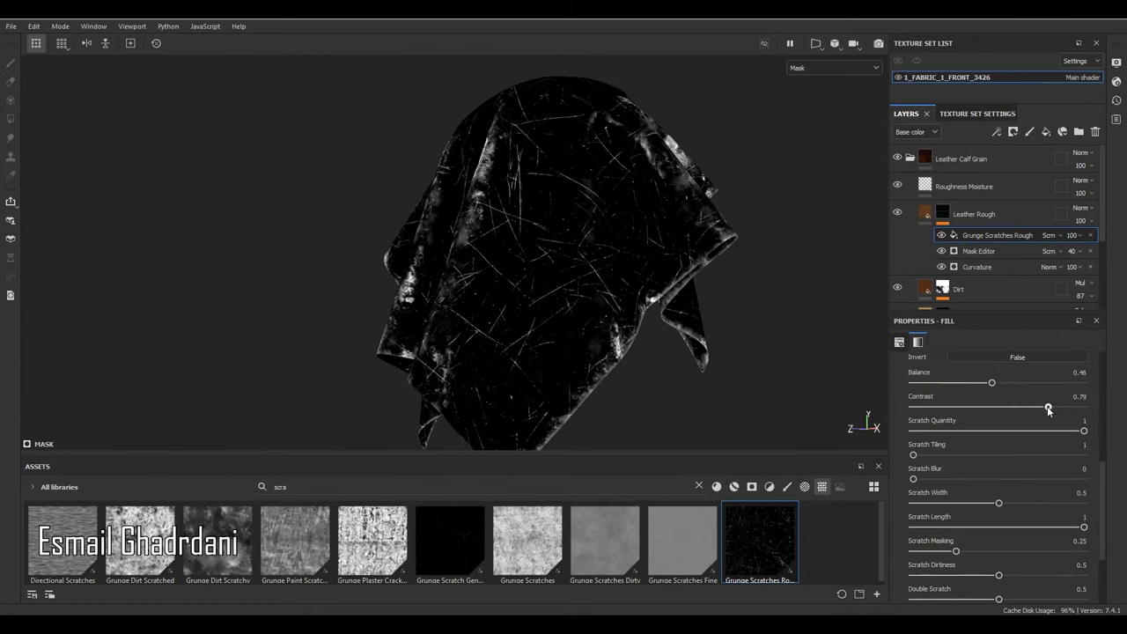
drag(1047, 407, 1040, 407)
drag(926, 455, 926, 455)
drag(1083, 527, 1032, 528)
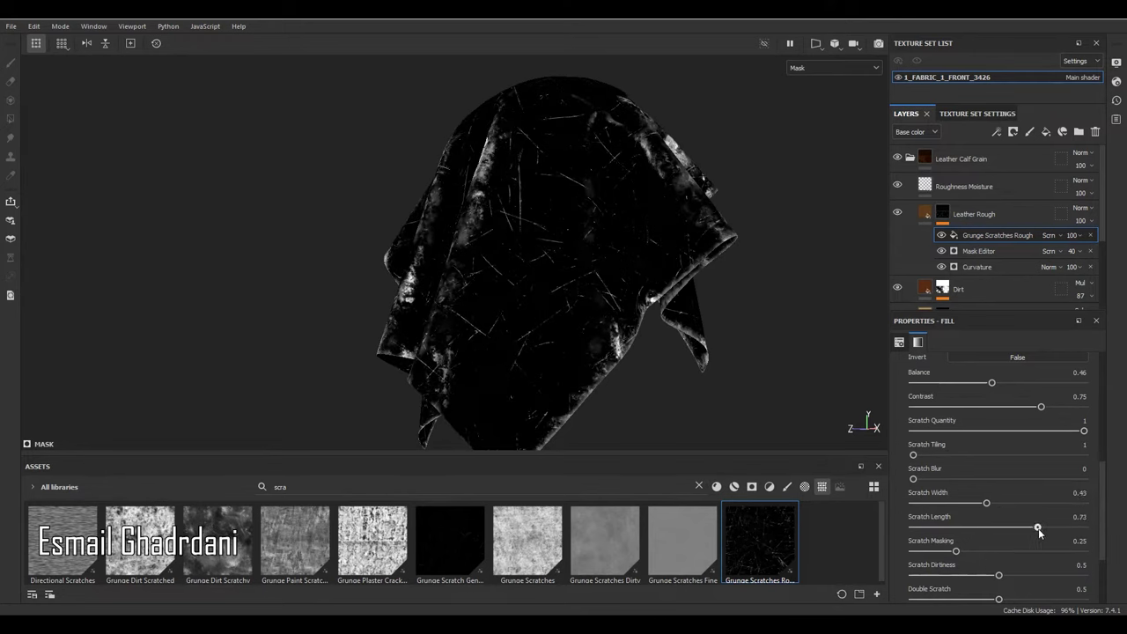
Step: Return the viewport to the Material display and lower the Grunge Scratches Rough opacity to 50
click(827, 68)
click(806, 84)
scroll(498, 277, up, 6)
alt+drag(568, 284, 510, 334)
scroll(510, 334, down, 5)
alt+drag(732, 302, 684, 314)
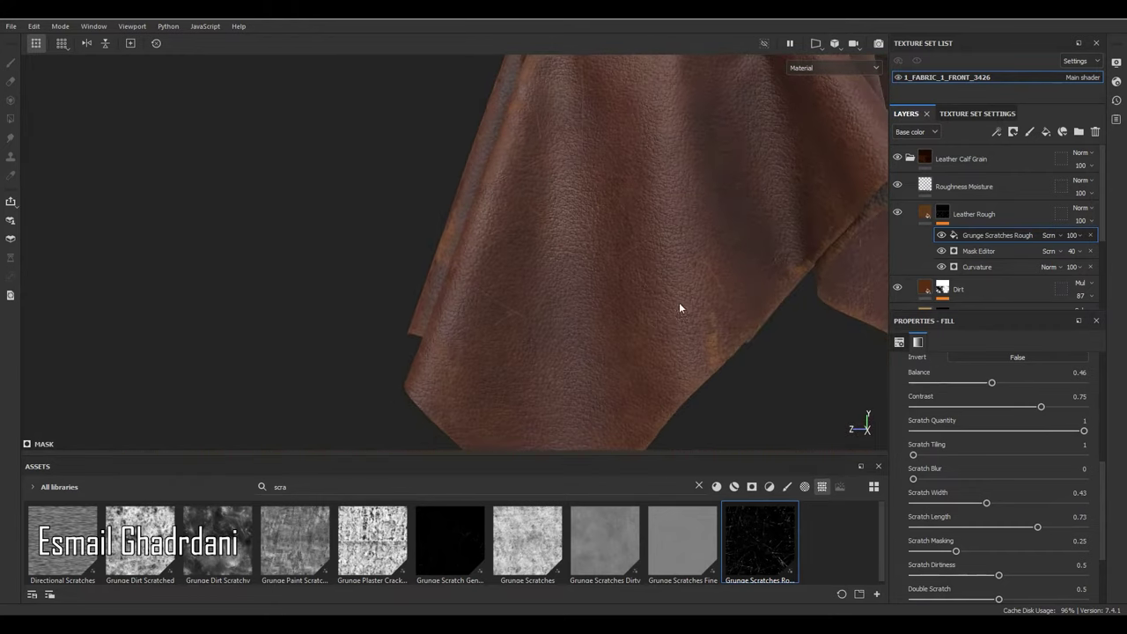
scroll(684, 314, up, 5)
click(1063, 241)
drag(1115, 256, 1112, 257)
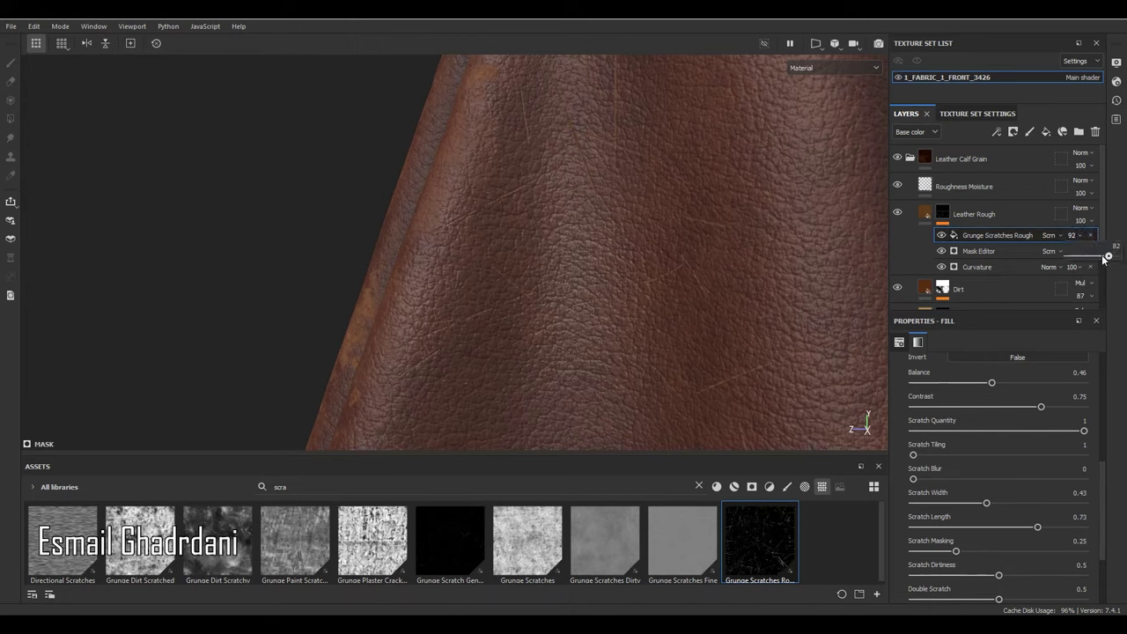
Step: Add a Sharpen filter to the Leather Rough mask above Grunge Scratches Rough
click(953, 219)
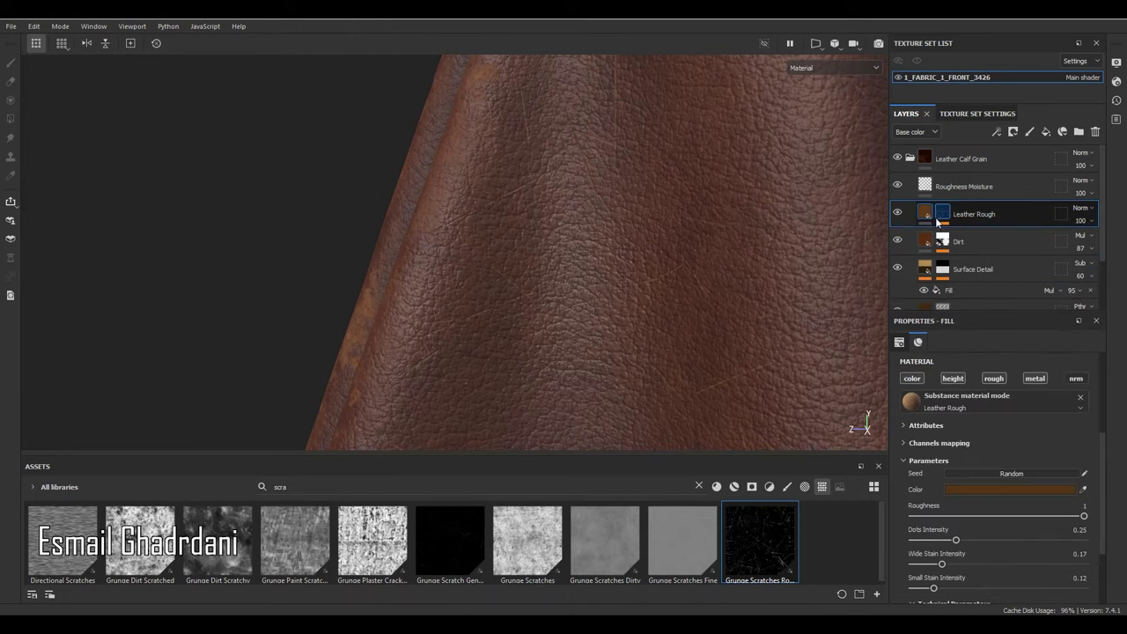
click(947, 217)
click(968, 234)
click(995, 131)
click(1021, 202)
click(987, 366)
scroll(1028, 476, down, 10)
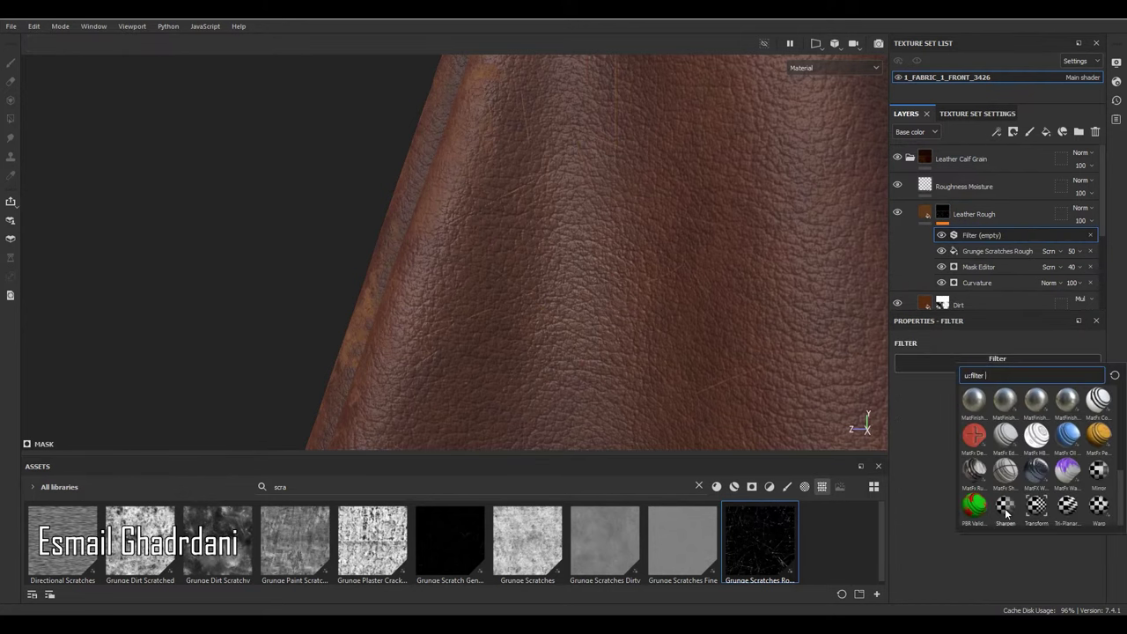
click(1004, 506)
Step: Inspect the sharpened scratches on the folds and set the Sharpen filter's intensity to 0.74
alt+right_drag(610, 286, 497, 129)
alt+drag(497, 129, 639, 285)
alt+right_drag(639, 285, 507, 335)
alt+drag(507, 336, 563, 242)
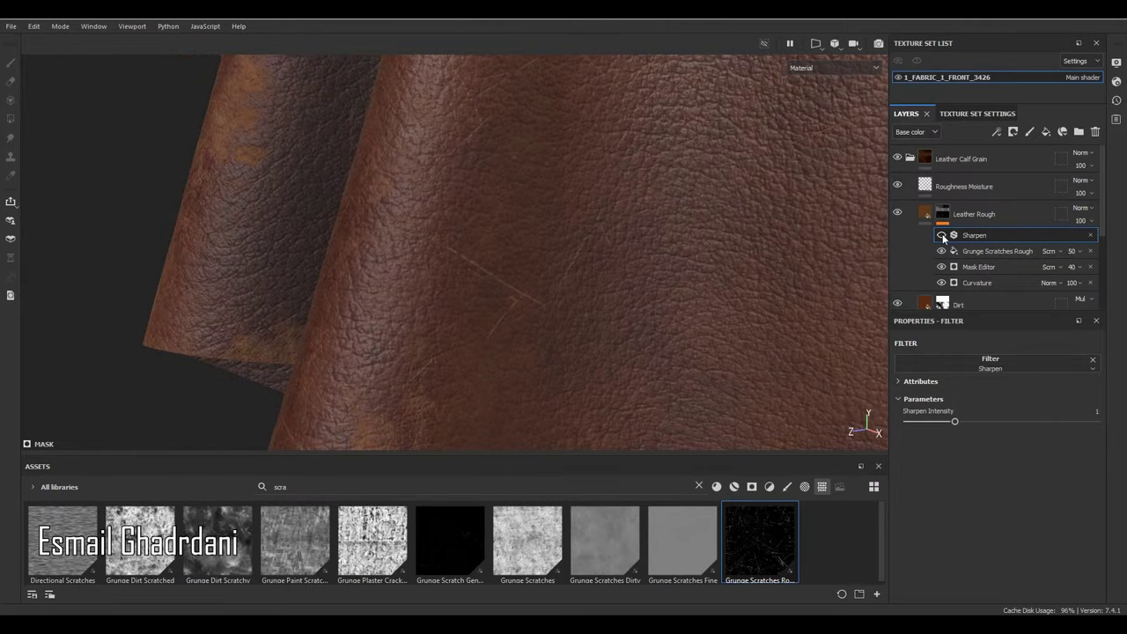
alt+drag(735, 222, 537, 339)
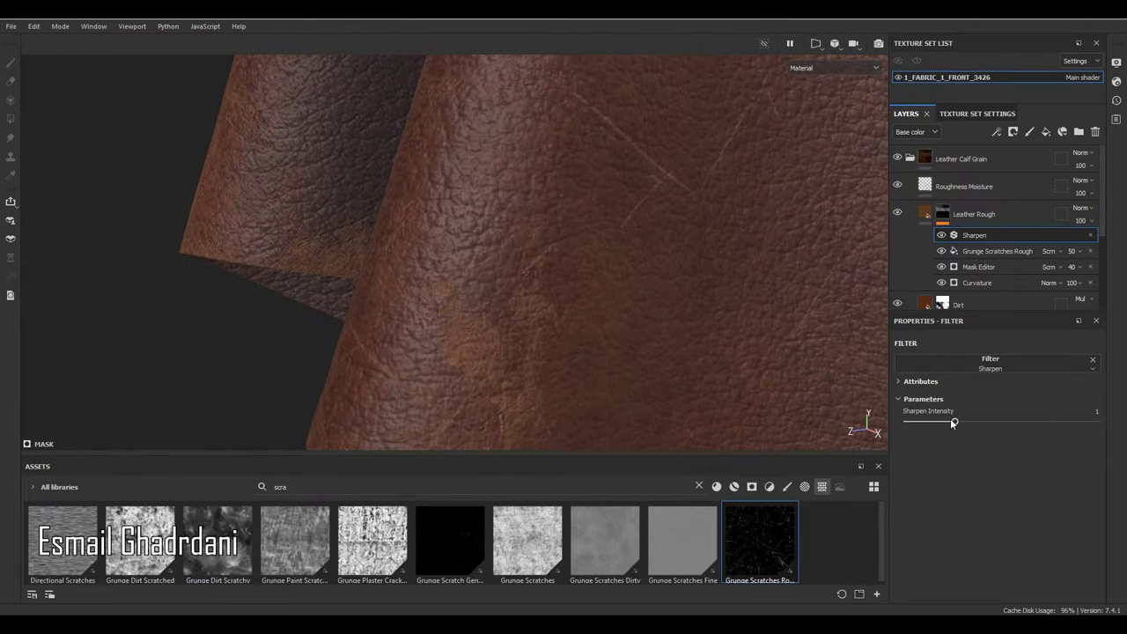
scroll(416, 322, down, 8)
alt+drag(443, 371, 681, 256)
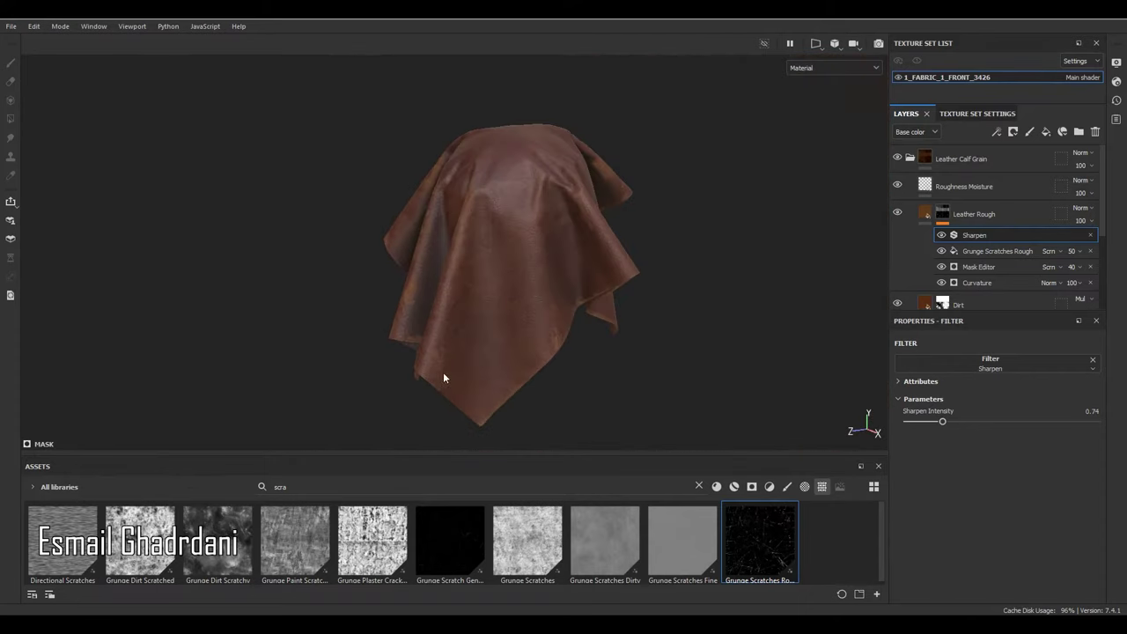
scroll(460, 202, up, 10)
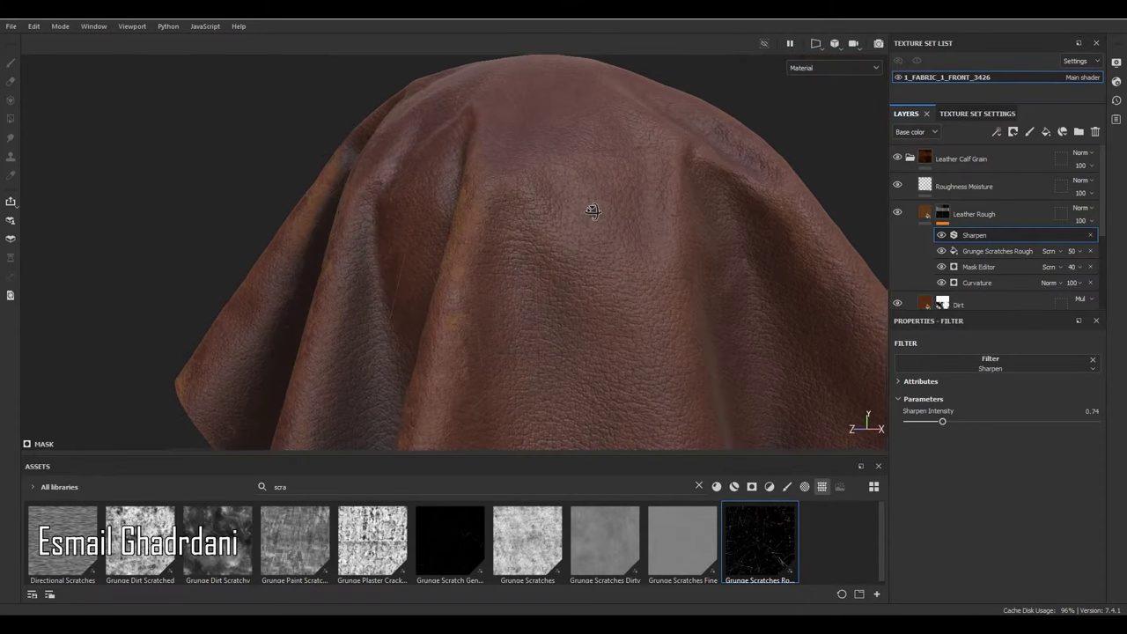
Step: Set the Curvature generator's global balance to 0.66 and global contrast to 0.38
click(977, 282)
scroll(475, 141, down, 10)
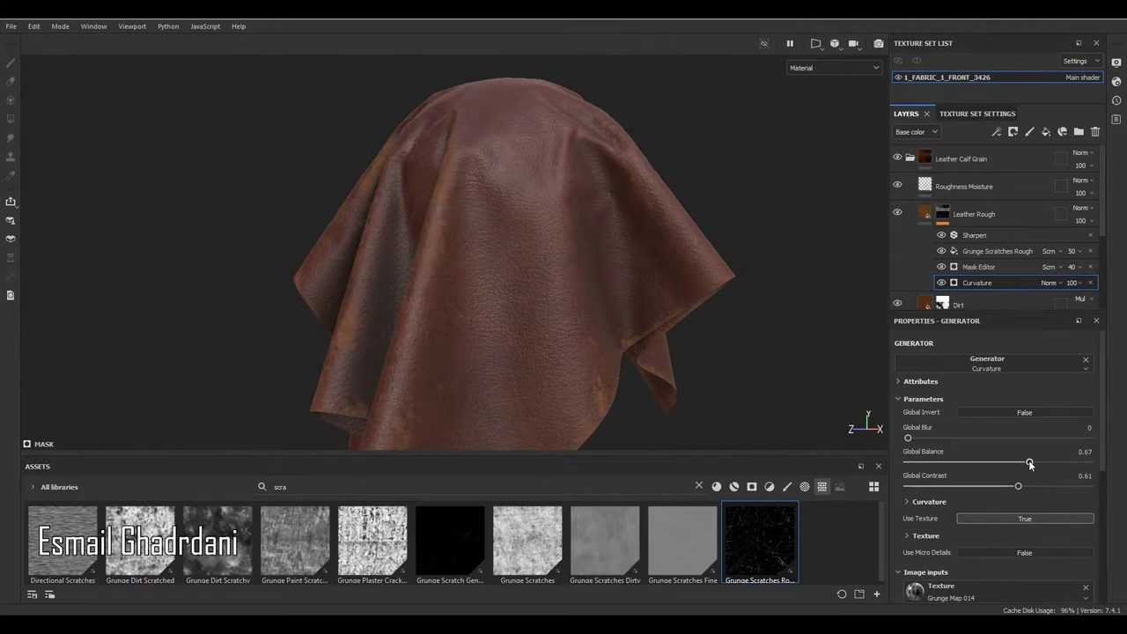
scroll(415, 224, up, 3)
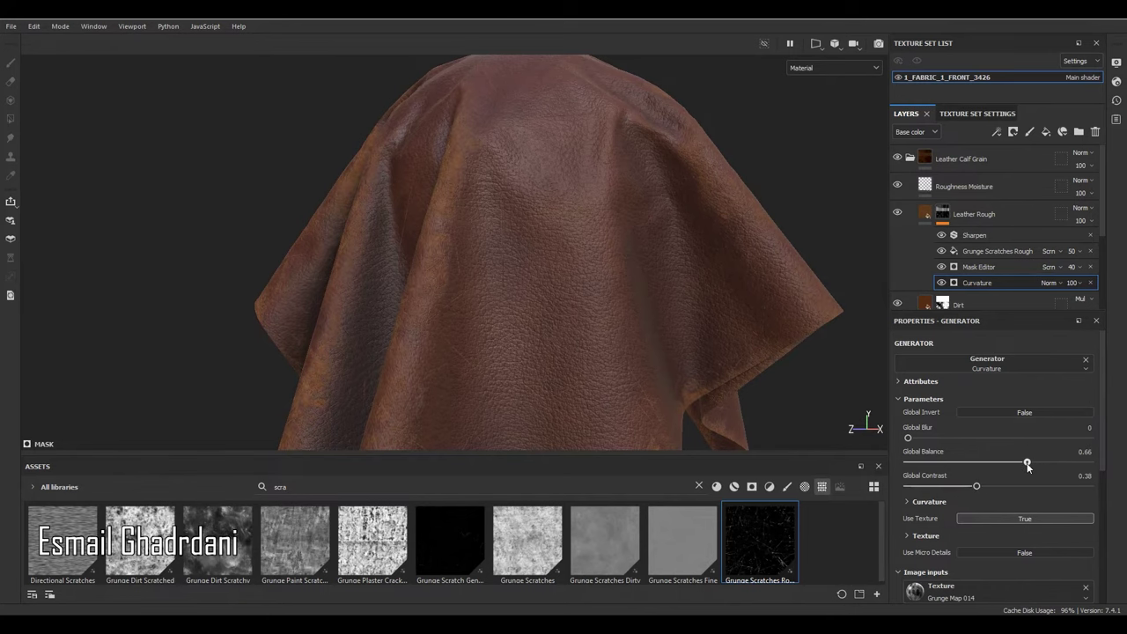
scroll(571, 154, down, 4)
alt+drag(570, 154, 568, 115)
scroll(568, 114, up, 4)
scroll(568, 114, up, 3)
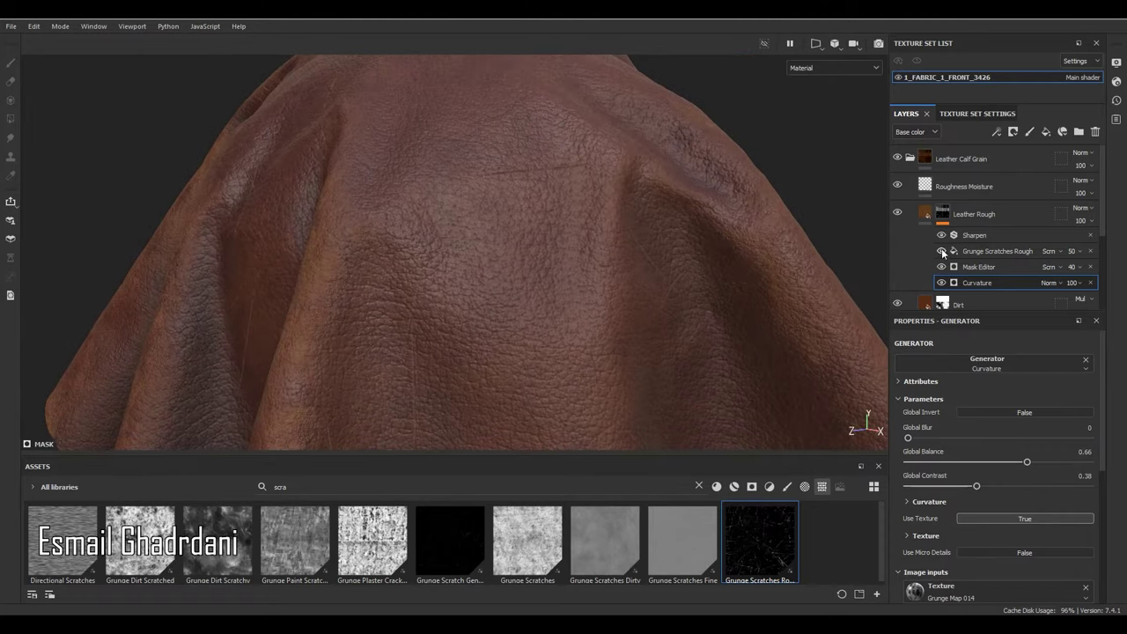
Step: Toggle the Leather Rough layer and its Grunge Scratches Rough effect to compare the leather with and without them
click(897, 214)
click(897, 214)
click(942, 251)
click(942, 251)
scroll(591, 156, down, 5)
alt+drag(590, 156, 570, 278)
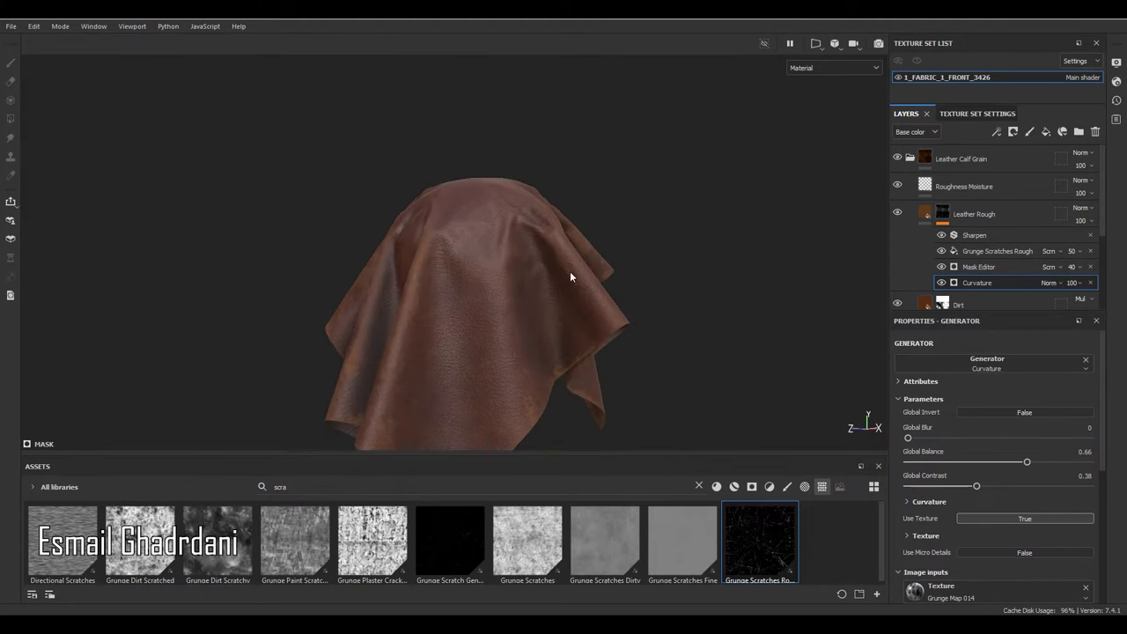
Step: Collapse the Leather Calf Grain folder, clear the asset search and add the Nail material as a layer above the folder
click(909, 158)
alt+drag(552, 265, 771, 272)
alt+middle_drag(563, 389, 607, 337)
mouse_move(614, 292)
shift+right_down()
mouse_move(627, 293)
mouse_move(603, 292)
shift+right_up()
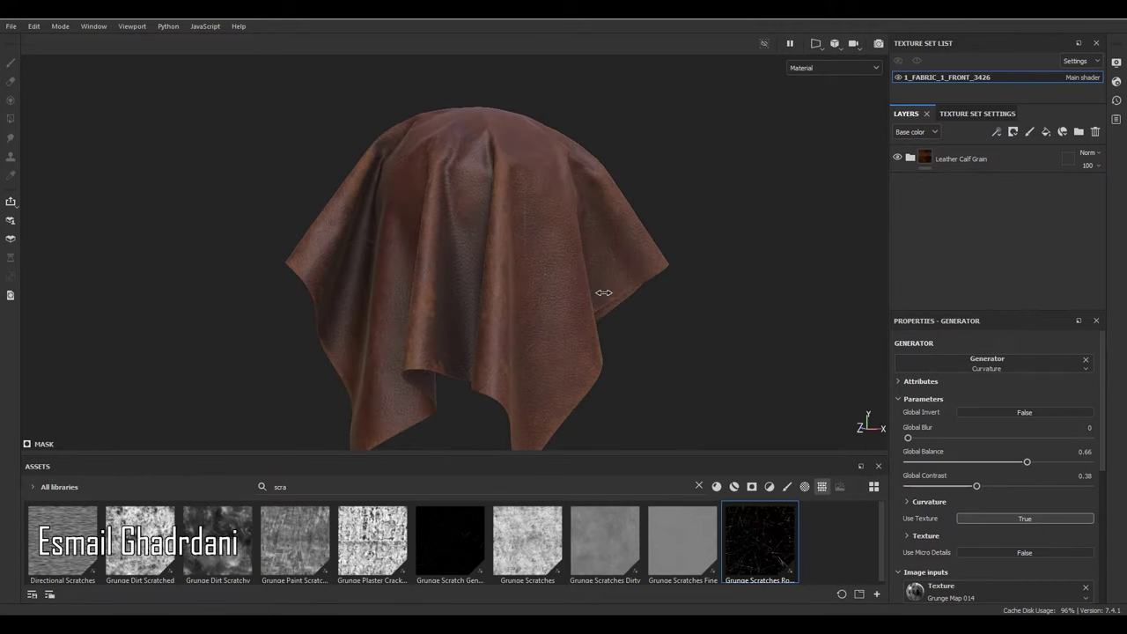
drag(614, 454, 611, 375)
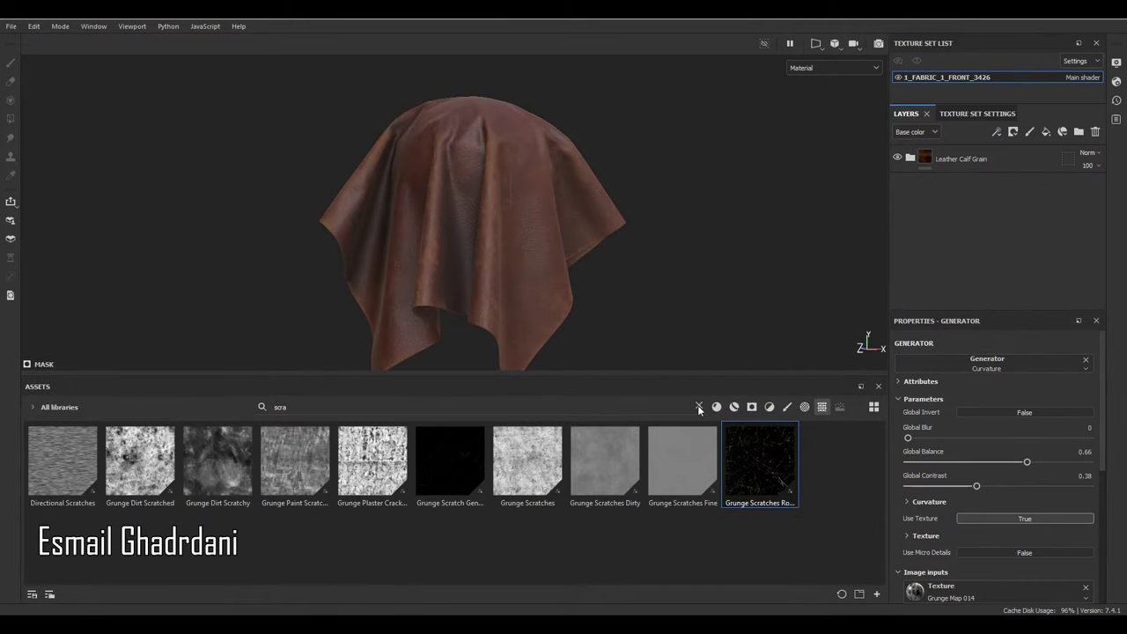
click(699, 407)
drag(880, 436, 888, 525)
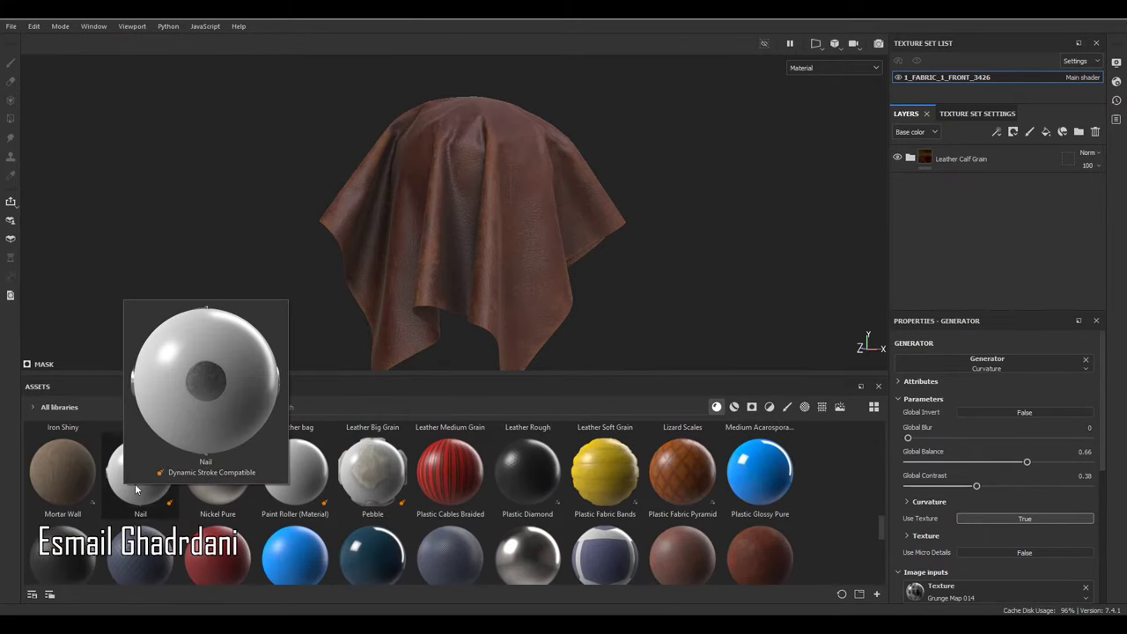
drag(140, 487, 968, 154)
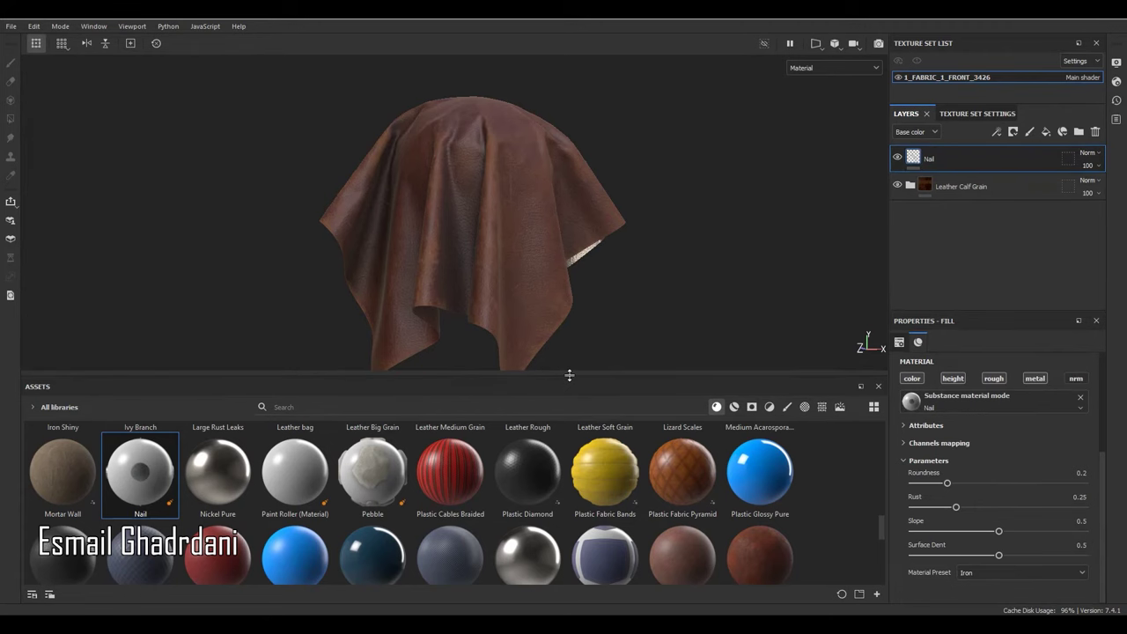
Step: Shrink the asset shelf and show the 3D and 2D views side by side, with a wider 2D view
drag(568, 375, 565, 455)
scroll(741, 270, down, 3)
alt+drag(741, 270, 643, 241)
scroll(644, 241, up, 3)
click(815, 43)
click(841, 63)
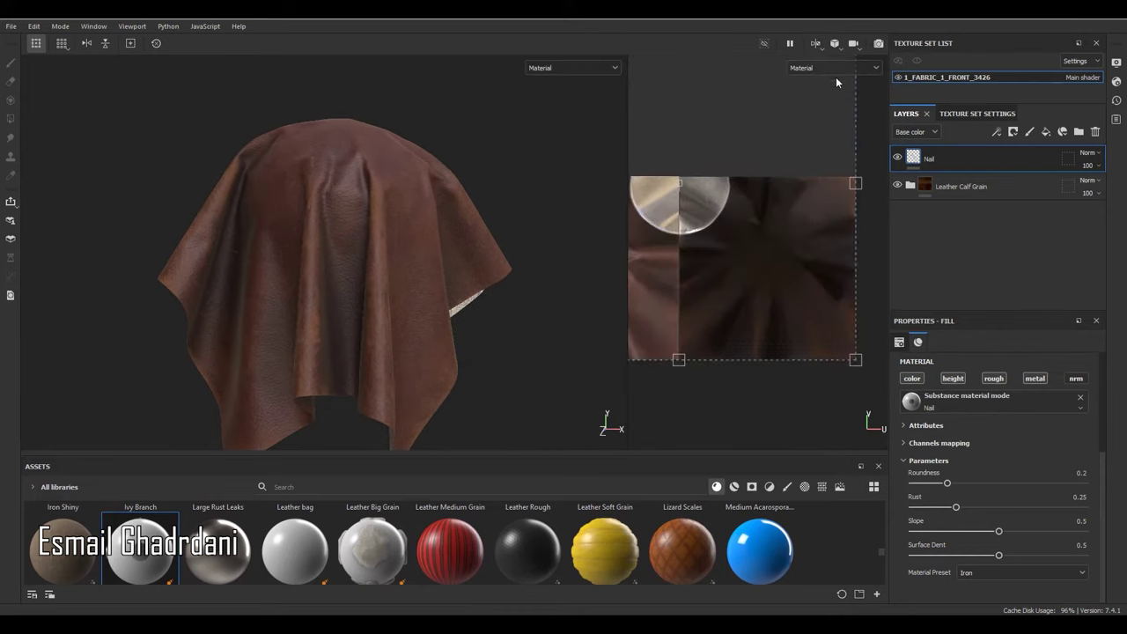
scroll(761, 261, down, 4)
drag(627, 243, 429, 254)
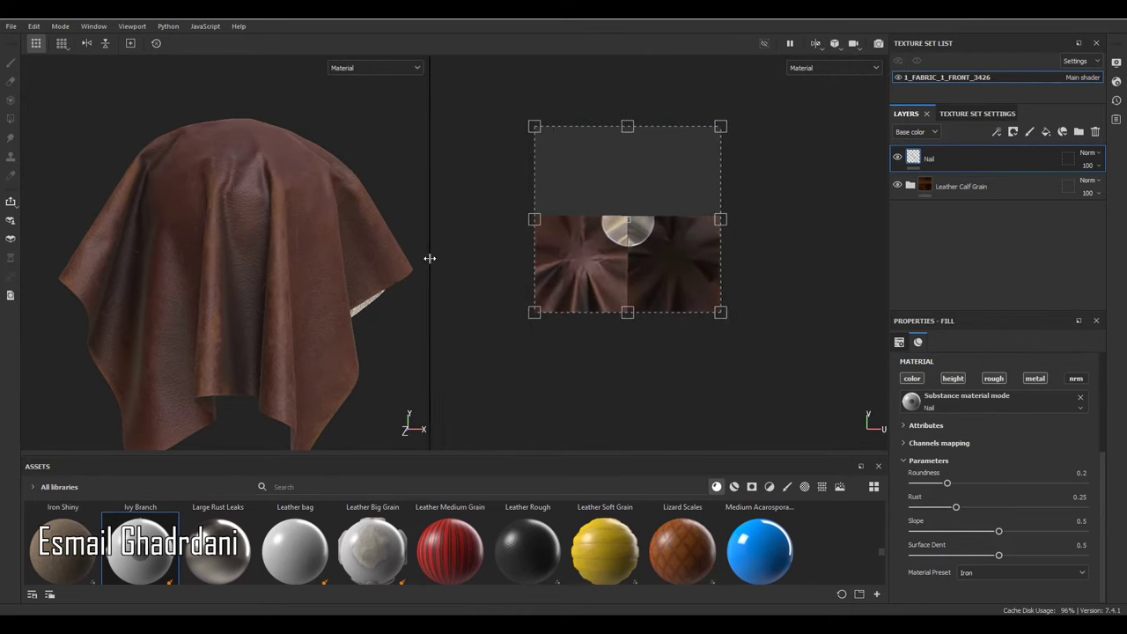
scroll(648, 328, up, 4)
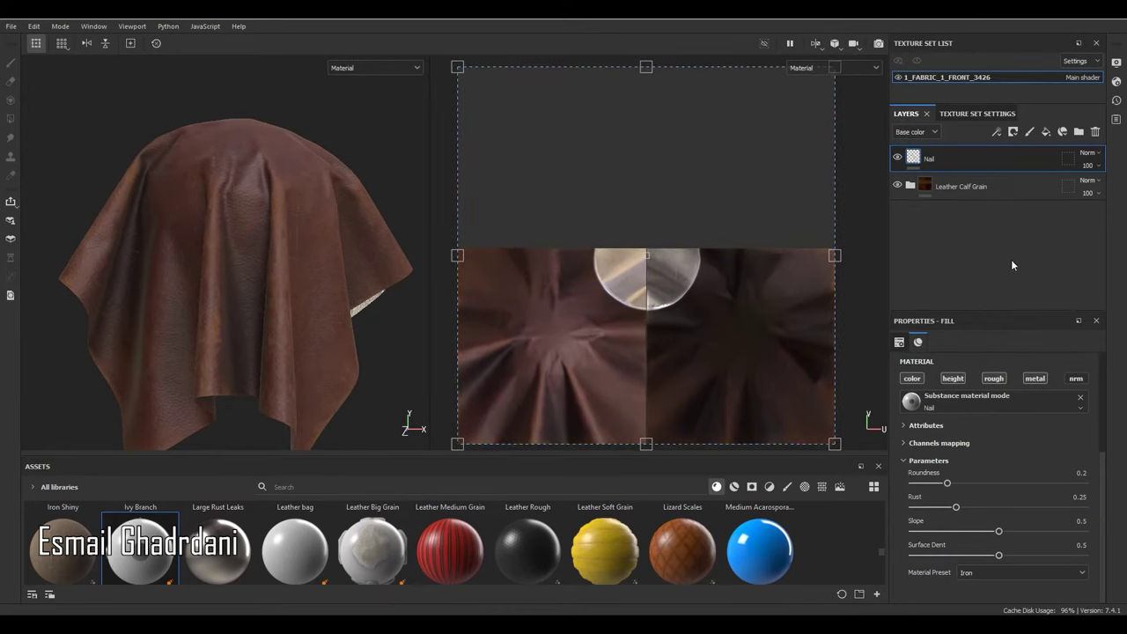
Step: Set the Nail layer's UV scale to 45 and check the nail pattern on the cloth in the 3D-only view
drag(992, 309, 991, 271)
scroll(1013, 411, up, 3)
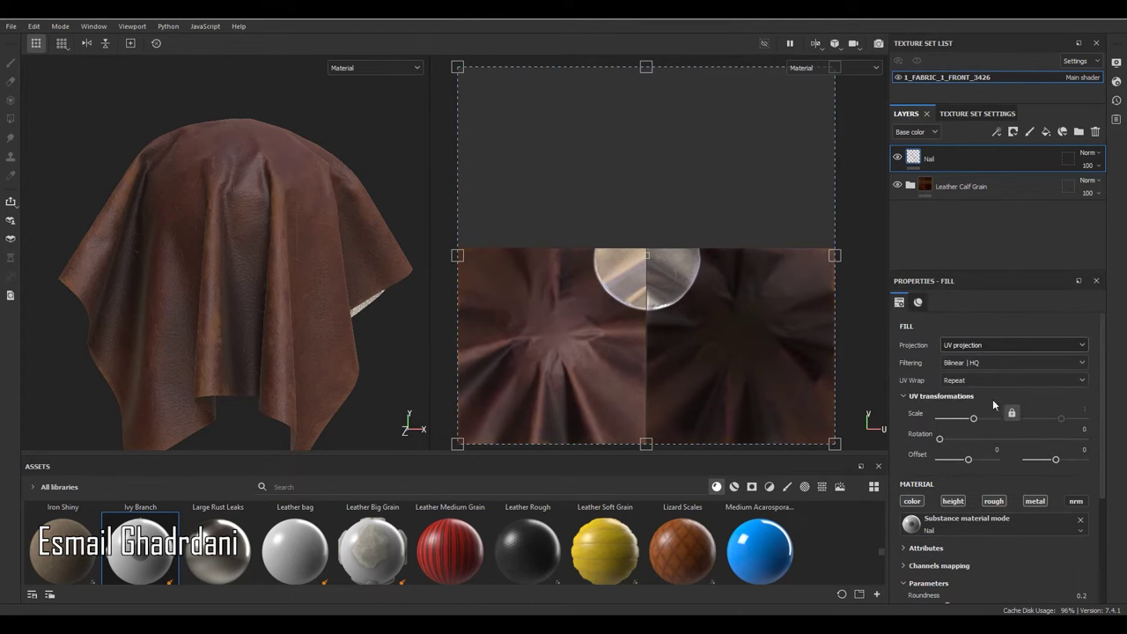
drag(975, 421, 994, 406)
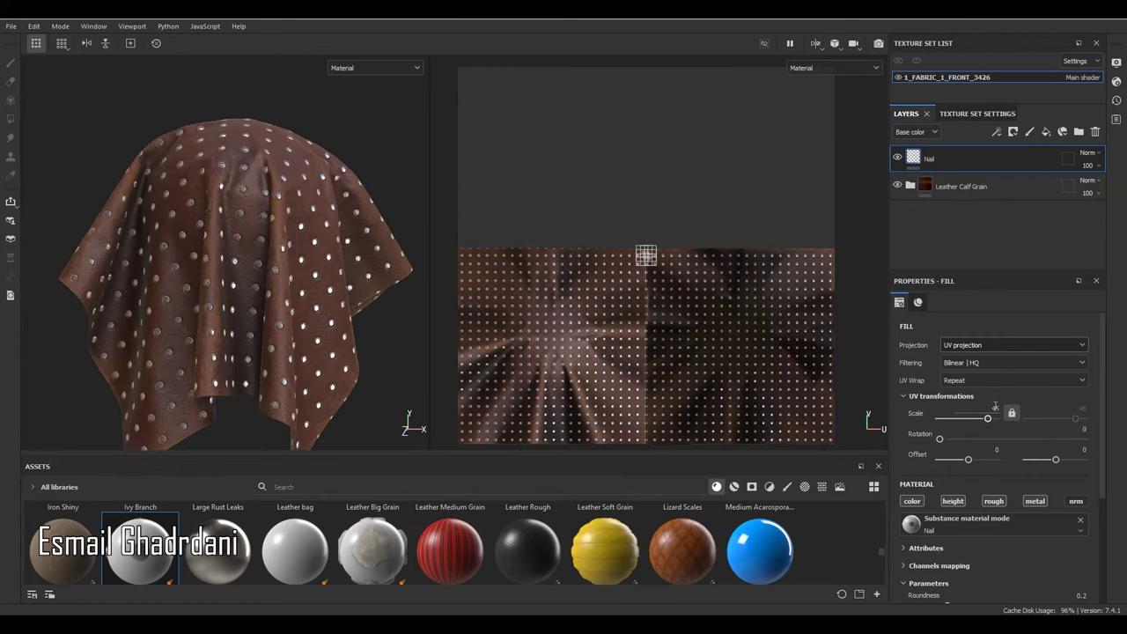
click(815, 43)
click(815, 90)
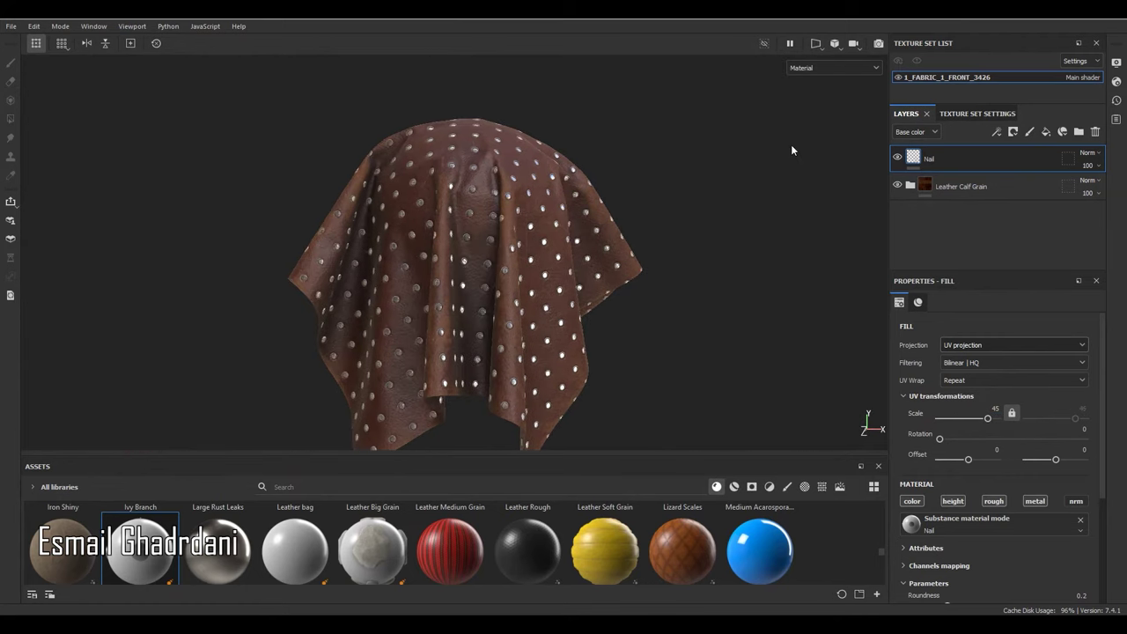
scroll(686, 236, up, 5)
alt+drag(686, 236, 812, 129)
Step: Return to the combined 3D/2D view and shift the nail pattern horizontally to a UV offset of 0.006628
click(815, 43)
click(826, 63)
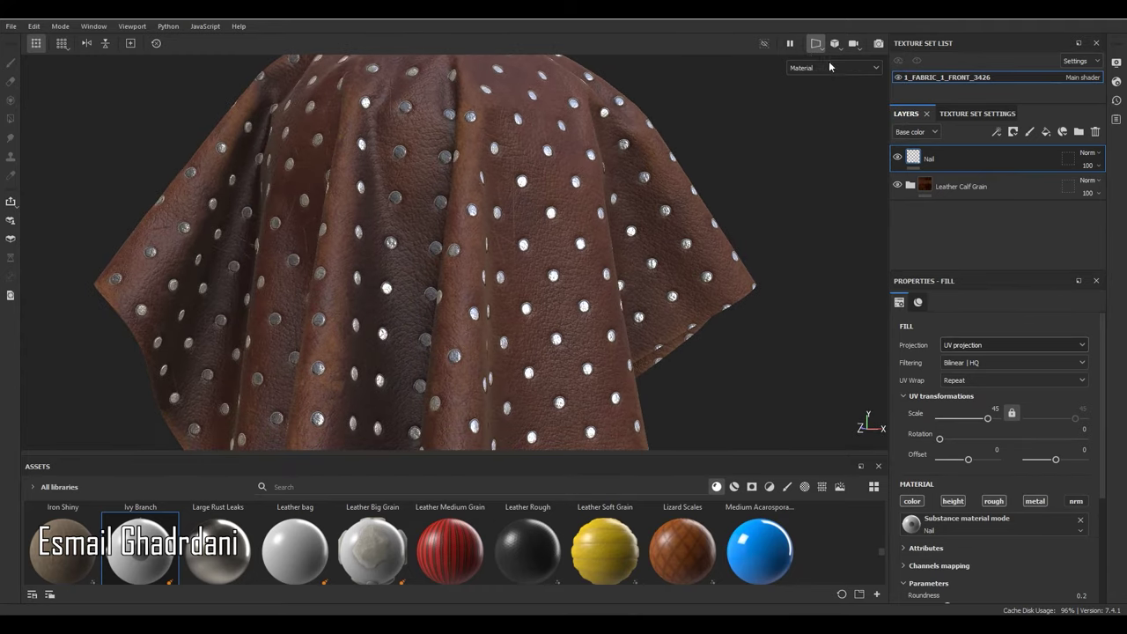
scroll(646, 255, up, 2)
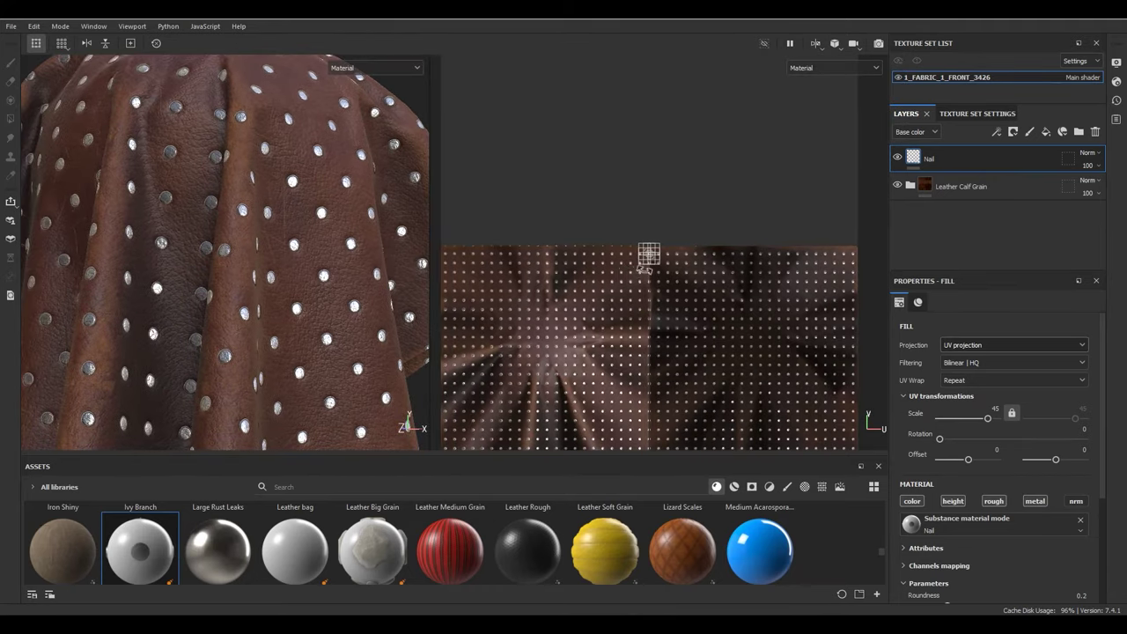
scroll(648, 247, up, 5)
drag(652, 238, 685, 231)
scroll(686, 227, down, 6)
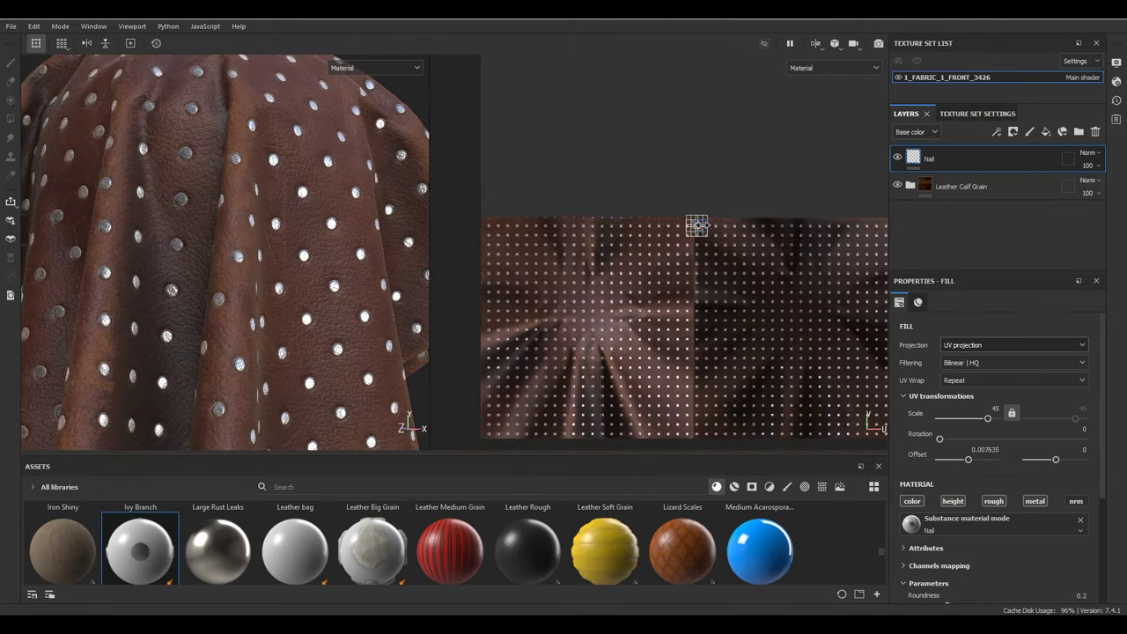
scroll(686, 228, up, 1)
scroll(446, 227, up, 3)
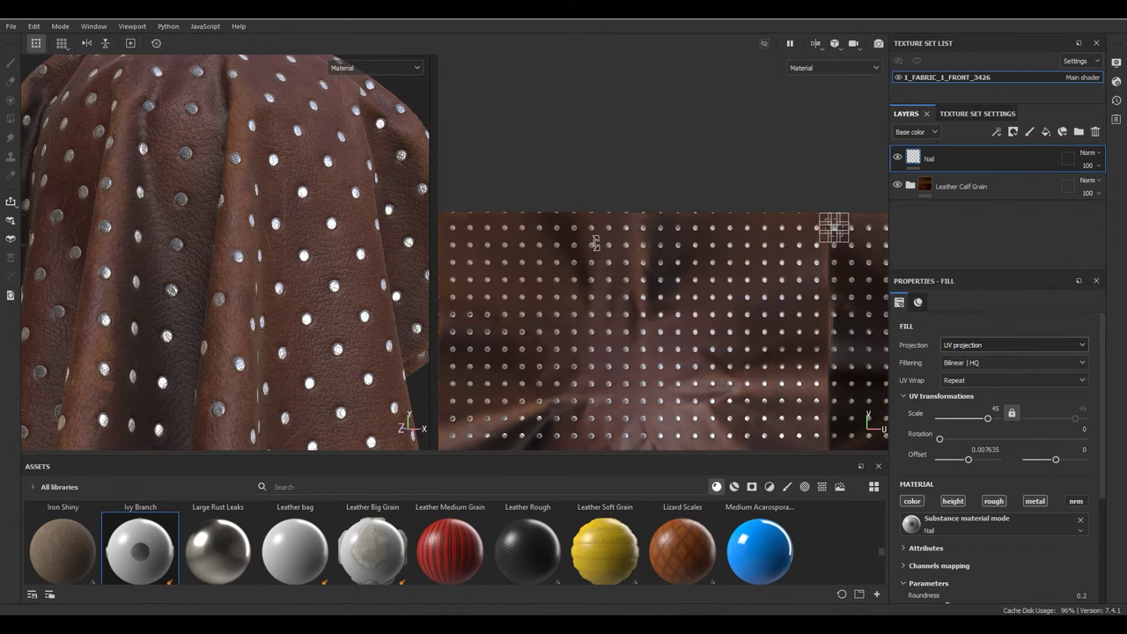
scroll(851, 231, up, 4)
drag(812, 229, 809, 228)
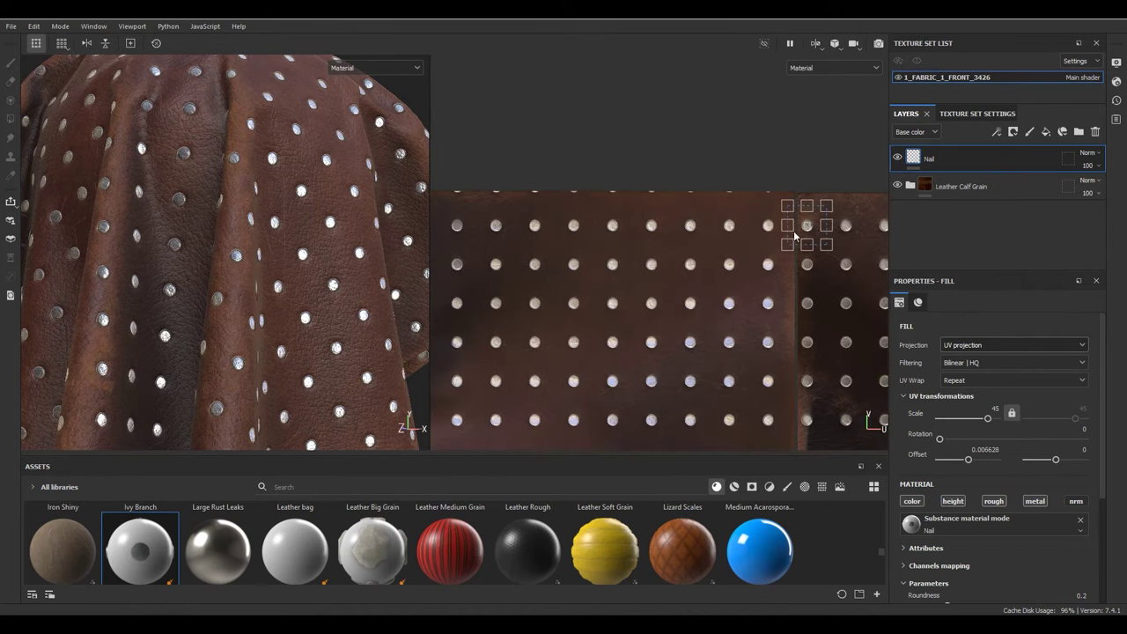
scroll(706, 206, down, 5)
scroll(692, 204, down, 3)
Step: Switch to the 3D-only view and set the Nail layer's Height channel blending to Normal, returning the layer list to Base color
click(816, 44)
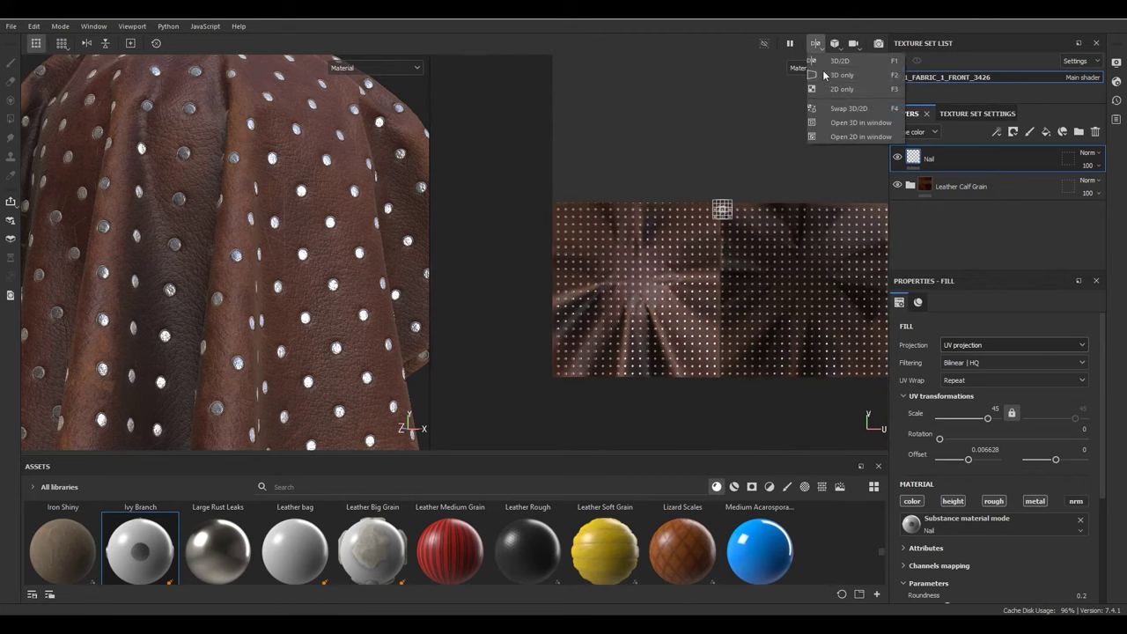
click(826, 76)
alt+drag(720, 211, 540, 254)
scroll(534, 199, up, 5)
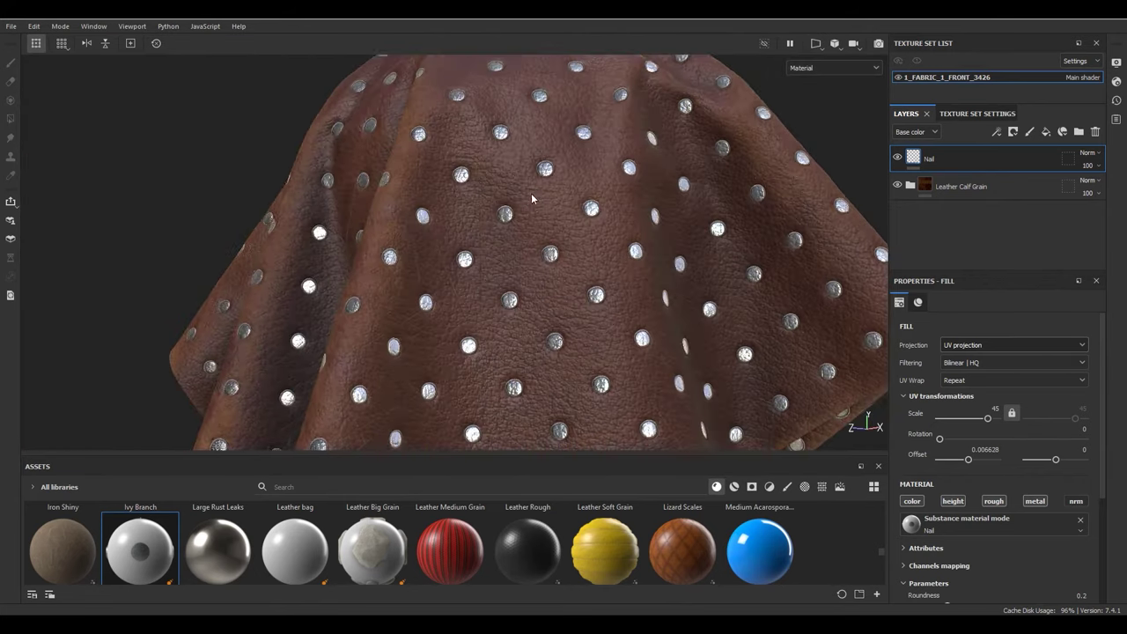
alt+drag(533, 199, 588, 208)
scroll(534, 185, up, 4)
click(916, 131)
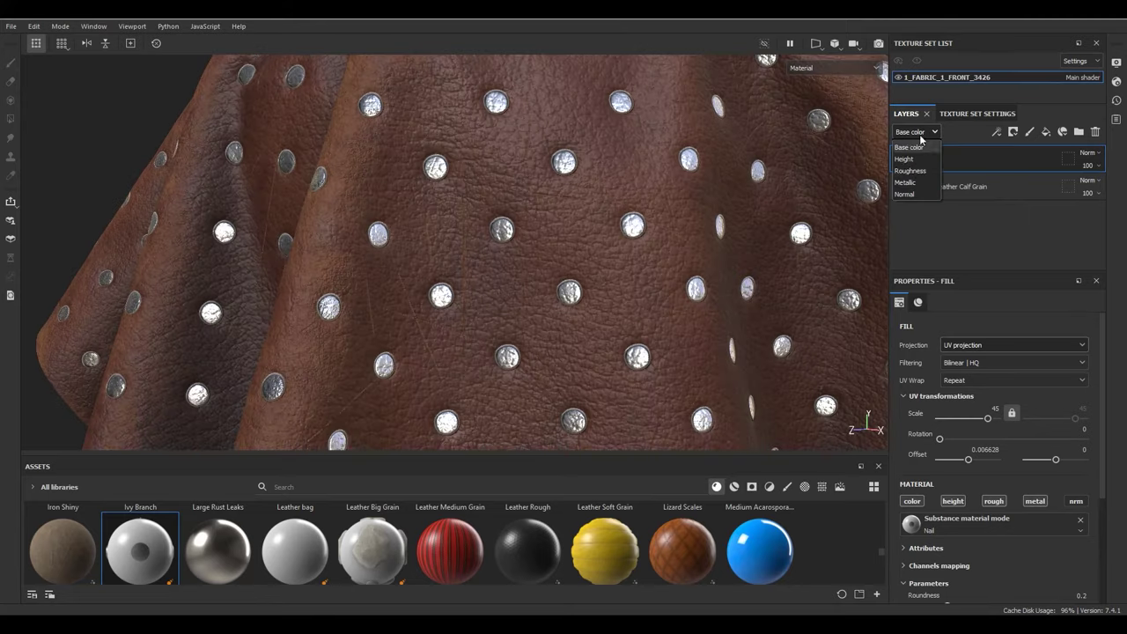
click(906, 158)
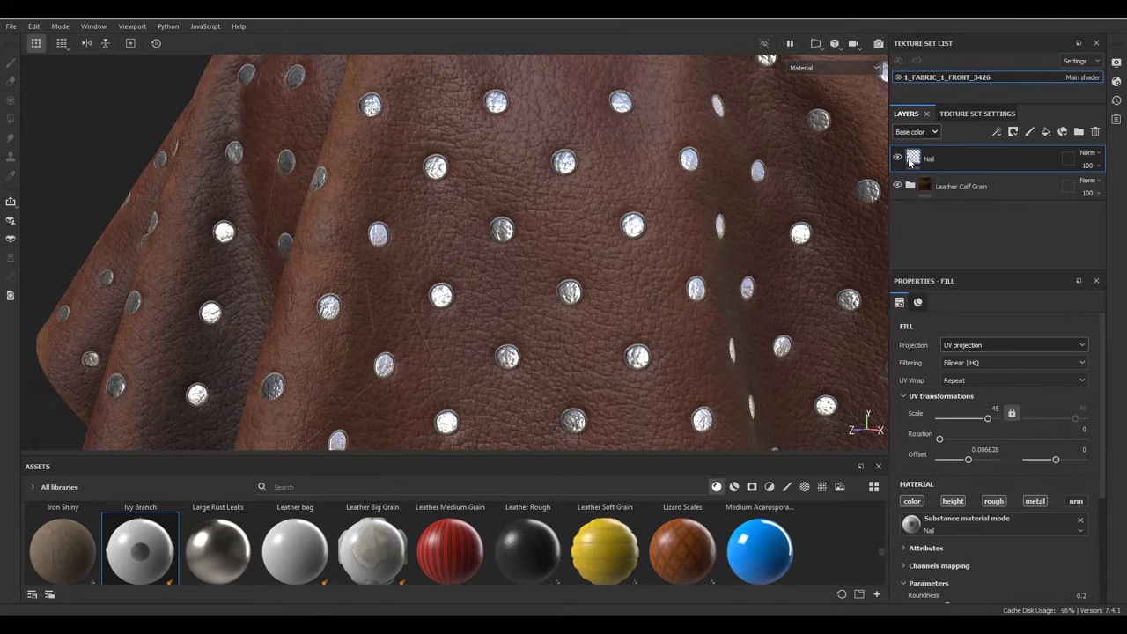
click(1089, 153)
click(1054, 164)
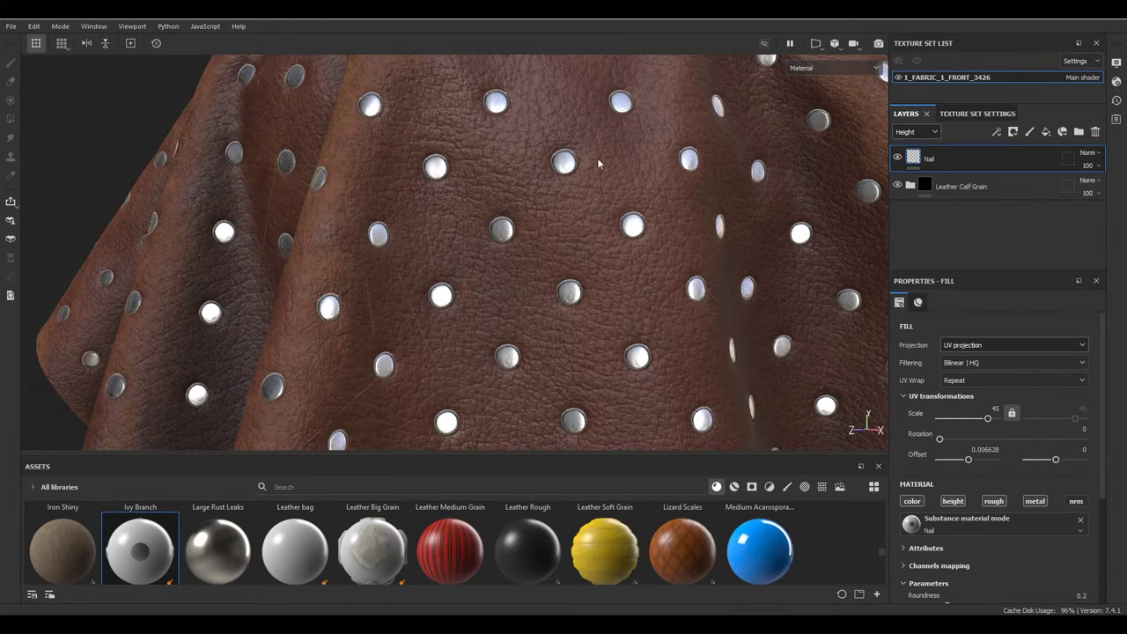
click(914, 131)
click(907, 144)
Step: Try Rust values of 0.6, 0.79 and 0.03 on the Nail material and settle on 0.73
scroll(518, 215, down, 6)
alt+drag(519, 216, 538, 190)
scroll(538, 189, up, 5)
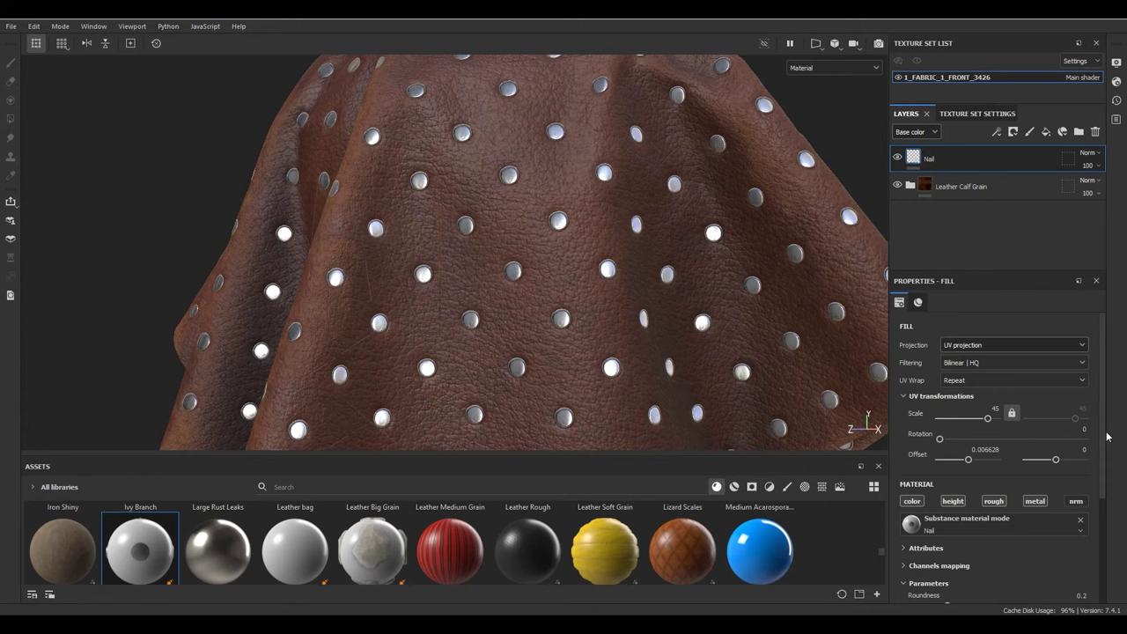
scroll(1107, 437, down, 4)
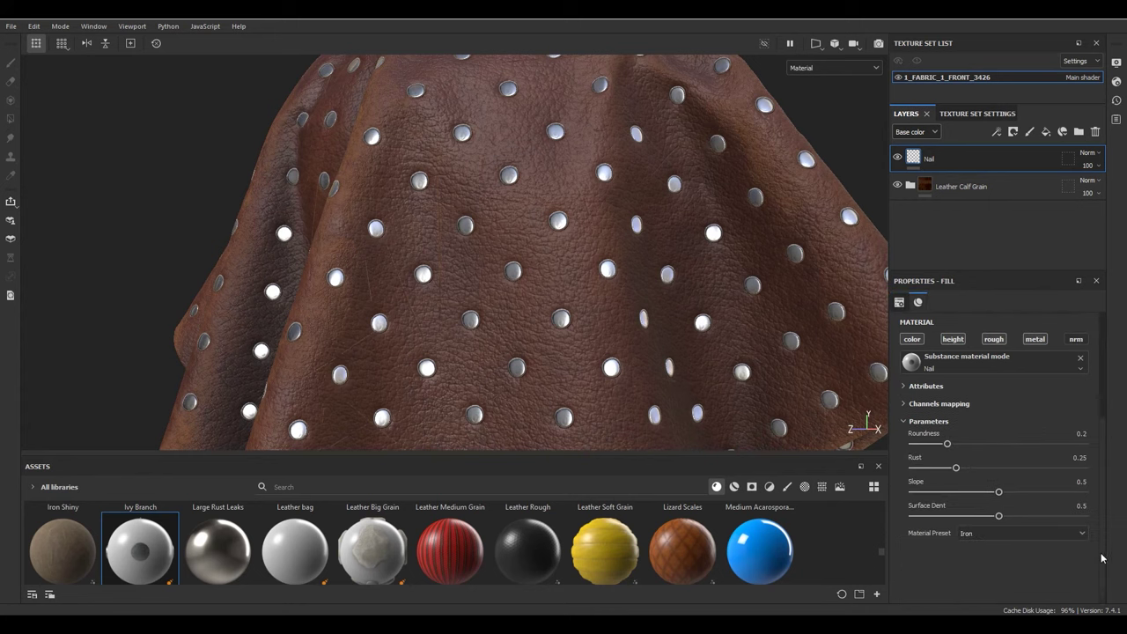
click(1016, 469)
scroll(561, 264, up, 3)
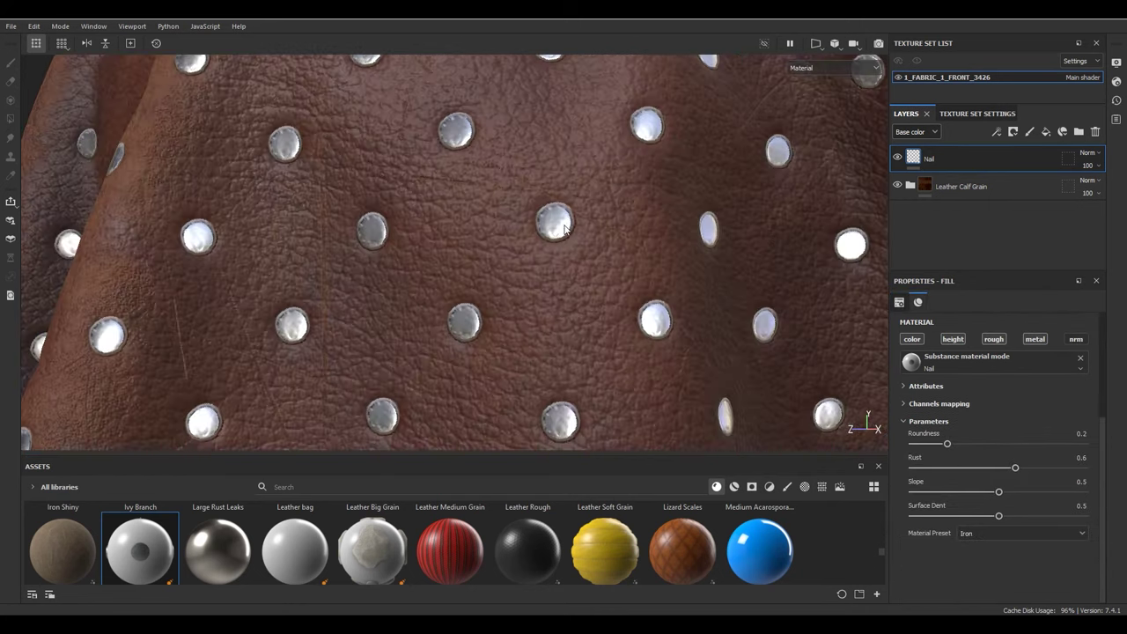
scroll(564, 229, up, 3)
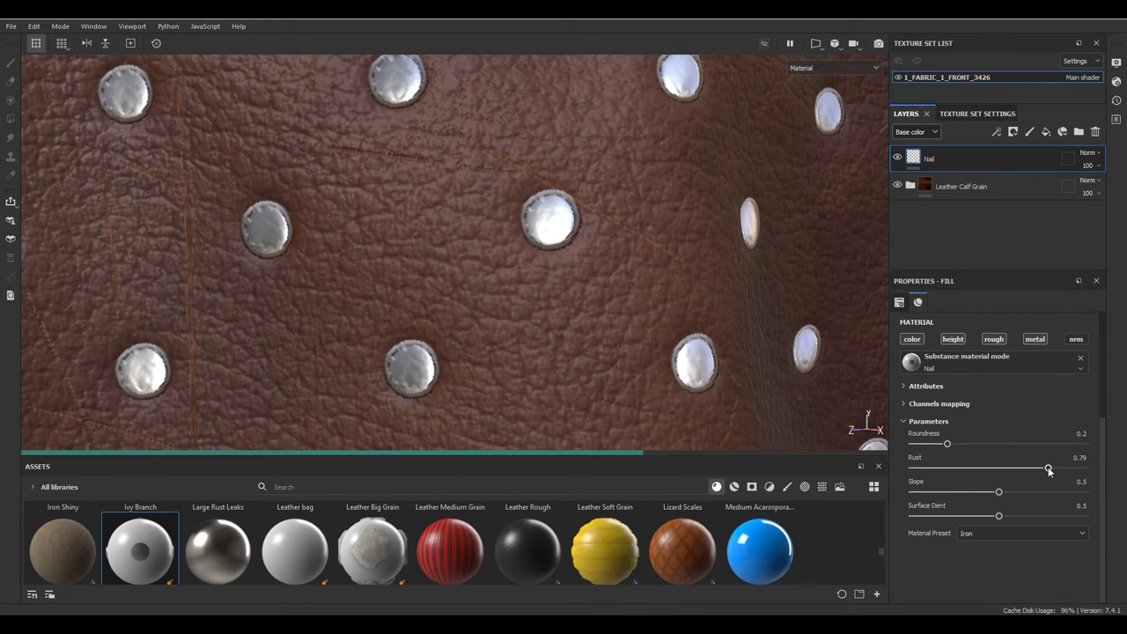
click(918, 468)
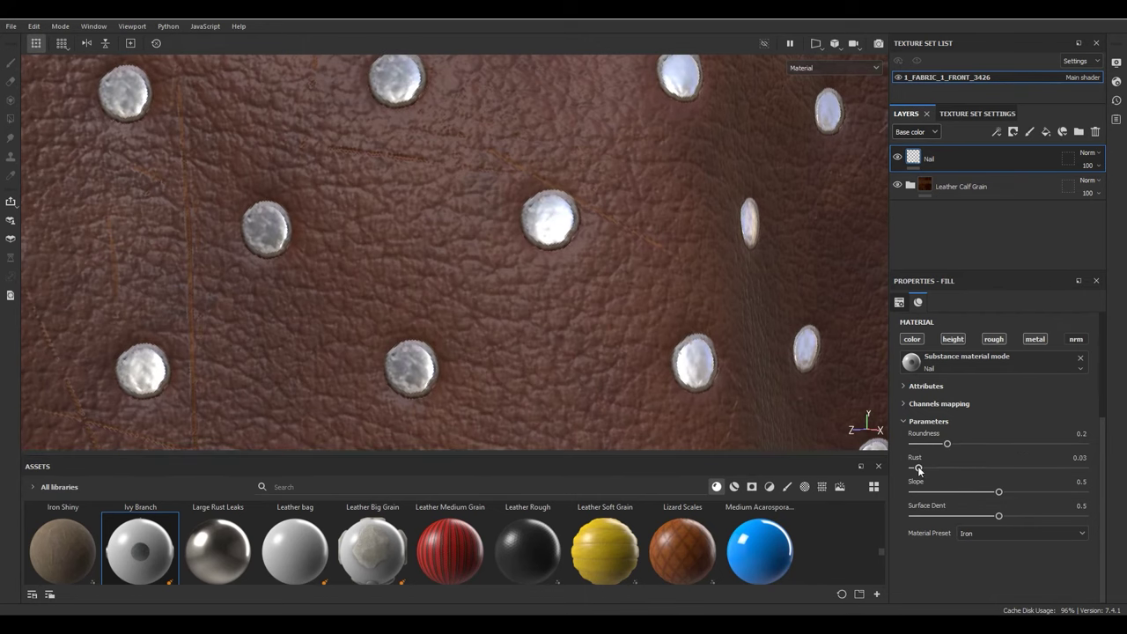
scroll(535, 198, down, 3)
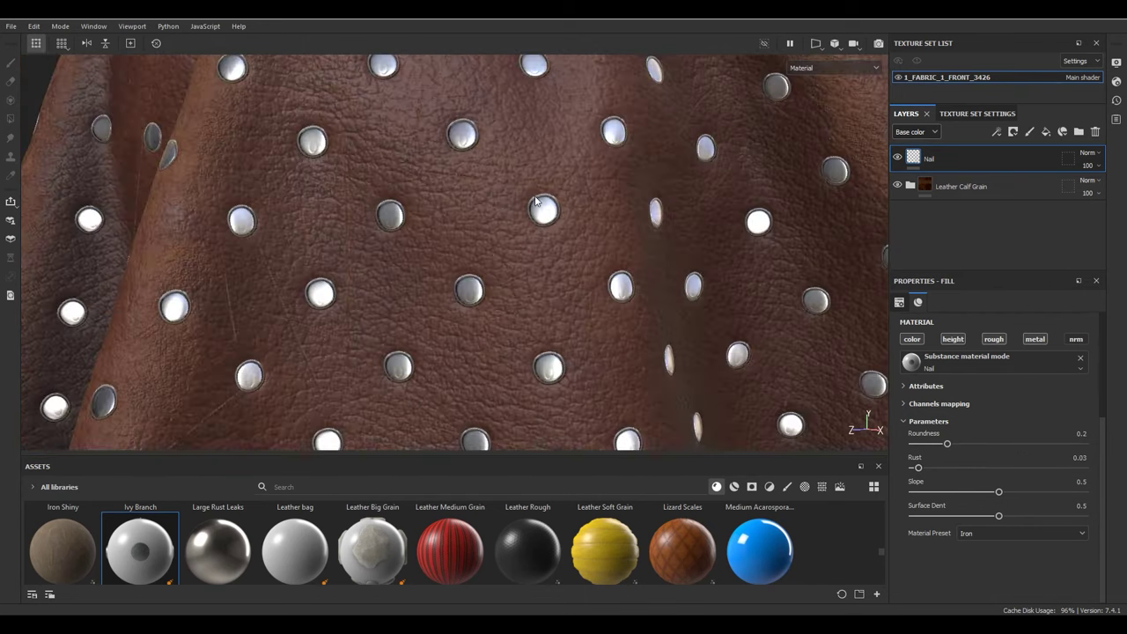
click(1016, 467)
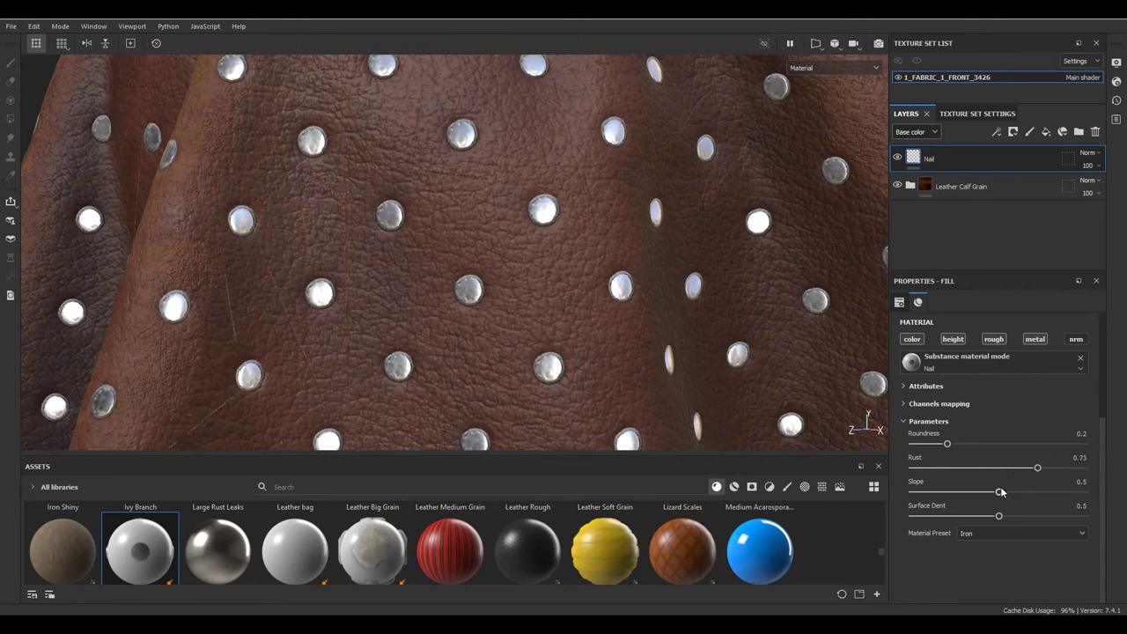
Step: Set the Nail material's Slope to 0.36 and its Surface Dent to 0.65, comparing values on the studs up close
click(952, 491)
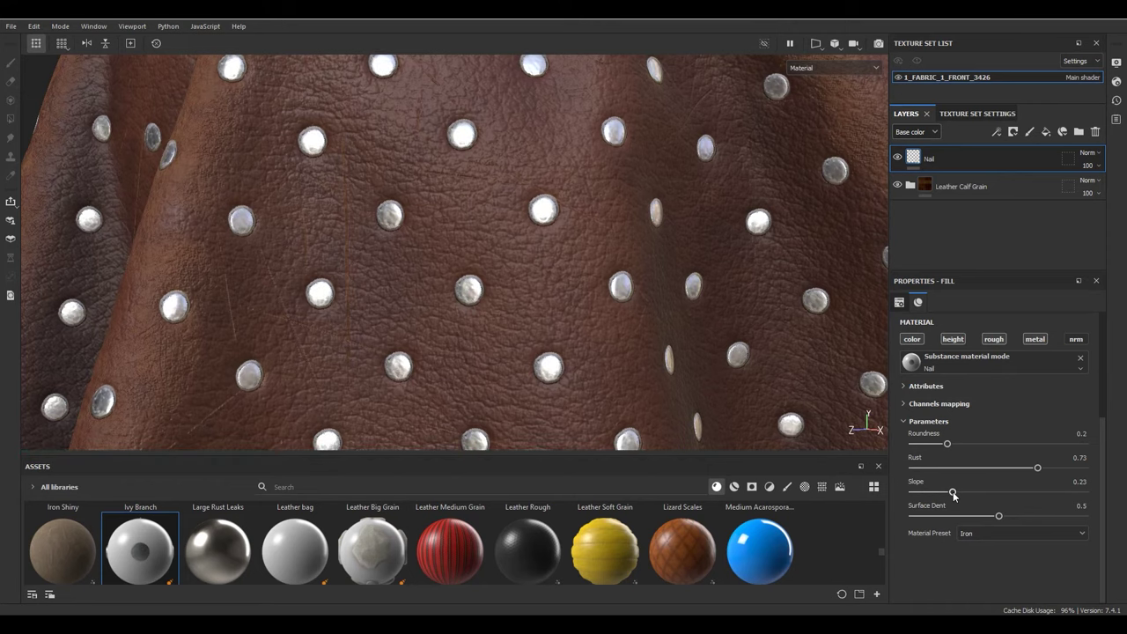
click(1049, 492)
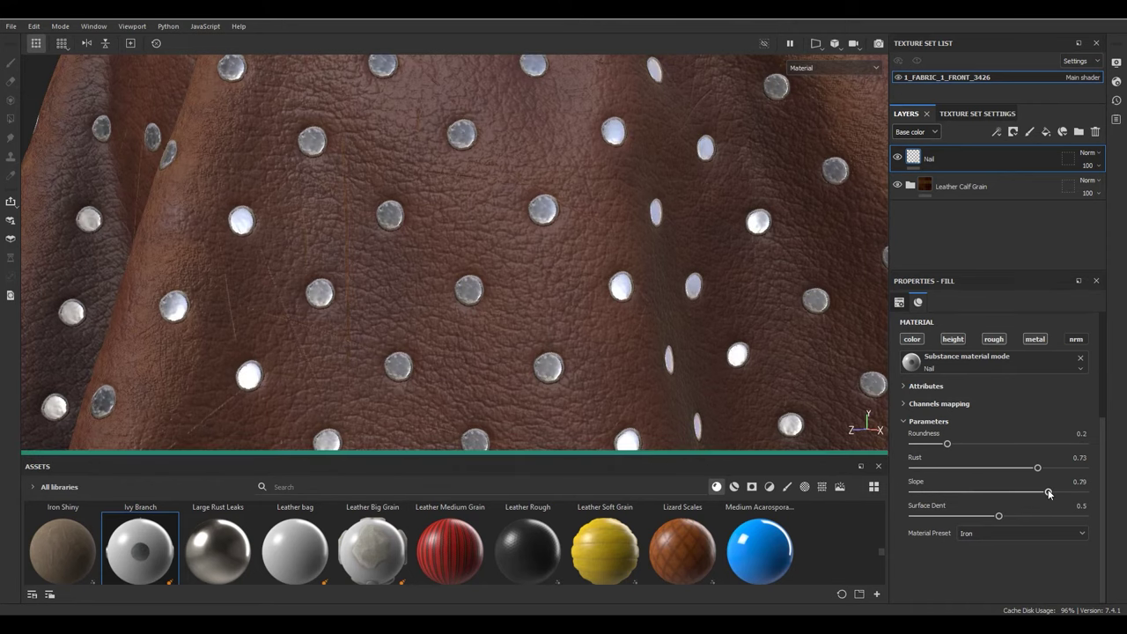
scroll(616, 258, down, 6)
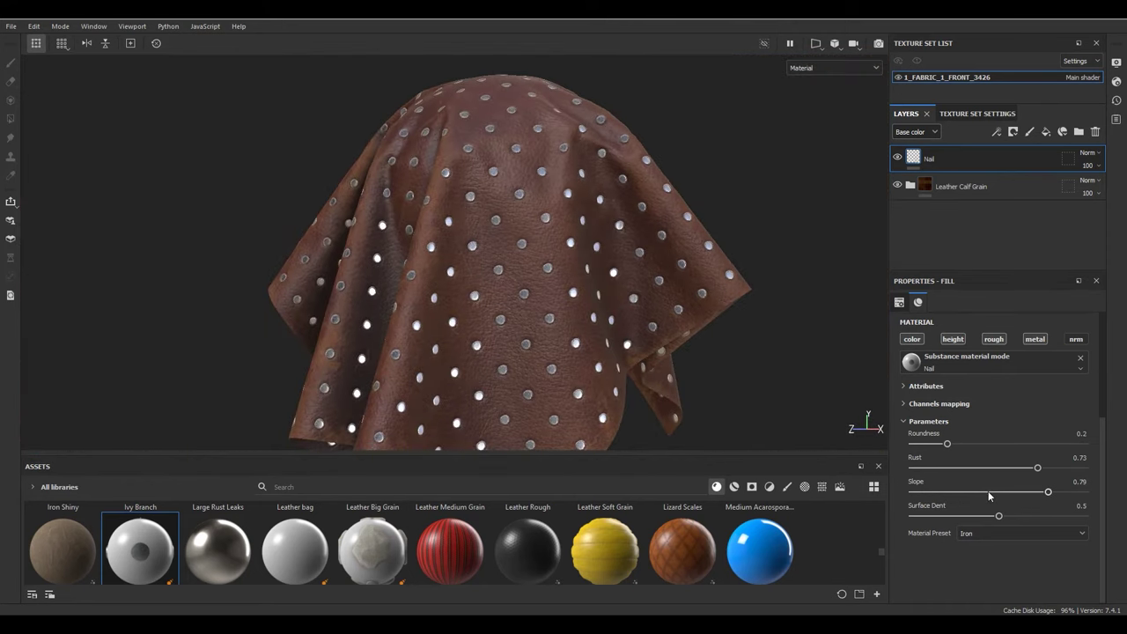
scroll(734, 410, up, 5)
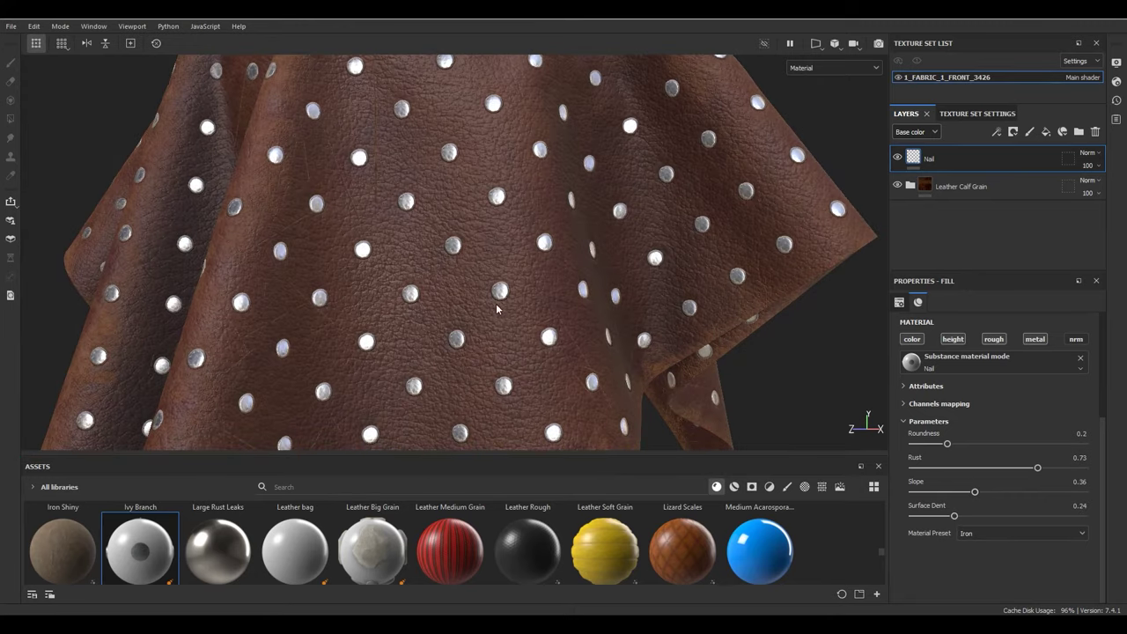
scroll(497, 309, up, 5)
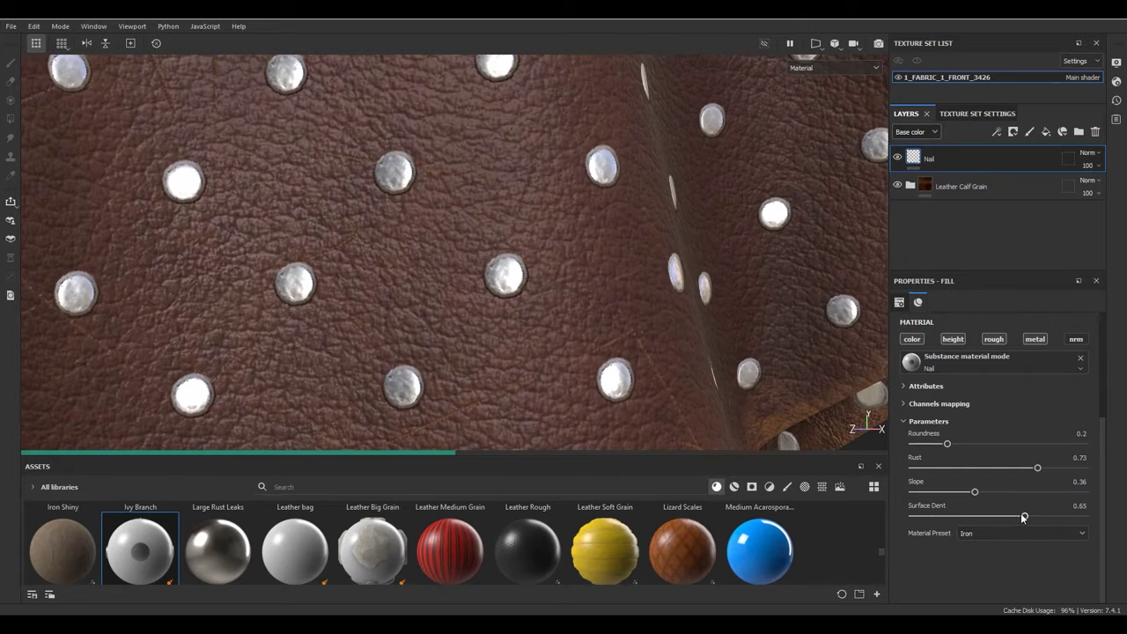
scroll(529, 268, down, 5)
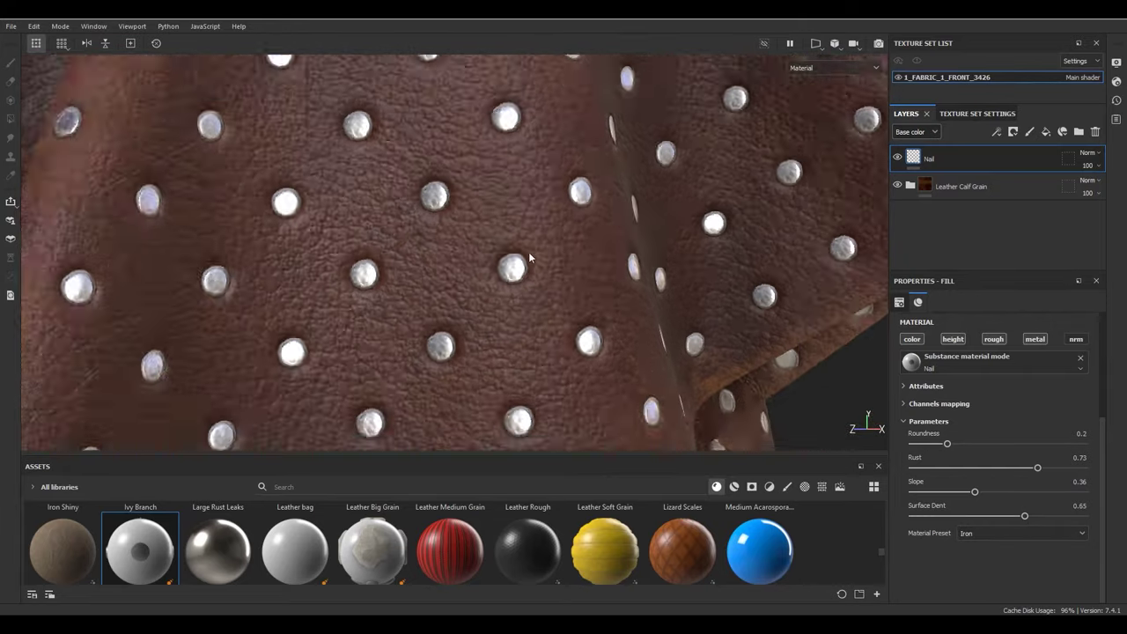
scroll(498, 263, up, 5)
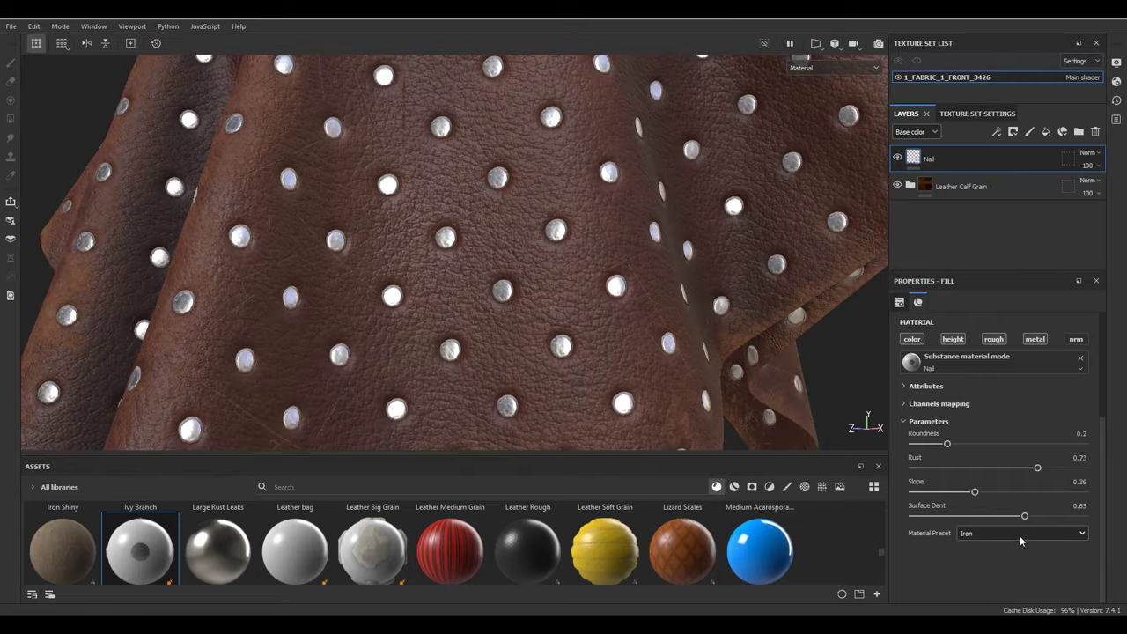
Step: Change the Nail layer's material preset to Gold
click(1004, 534)
click(982, 518)
click(978, 533)
click(977, 428)
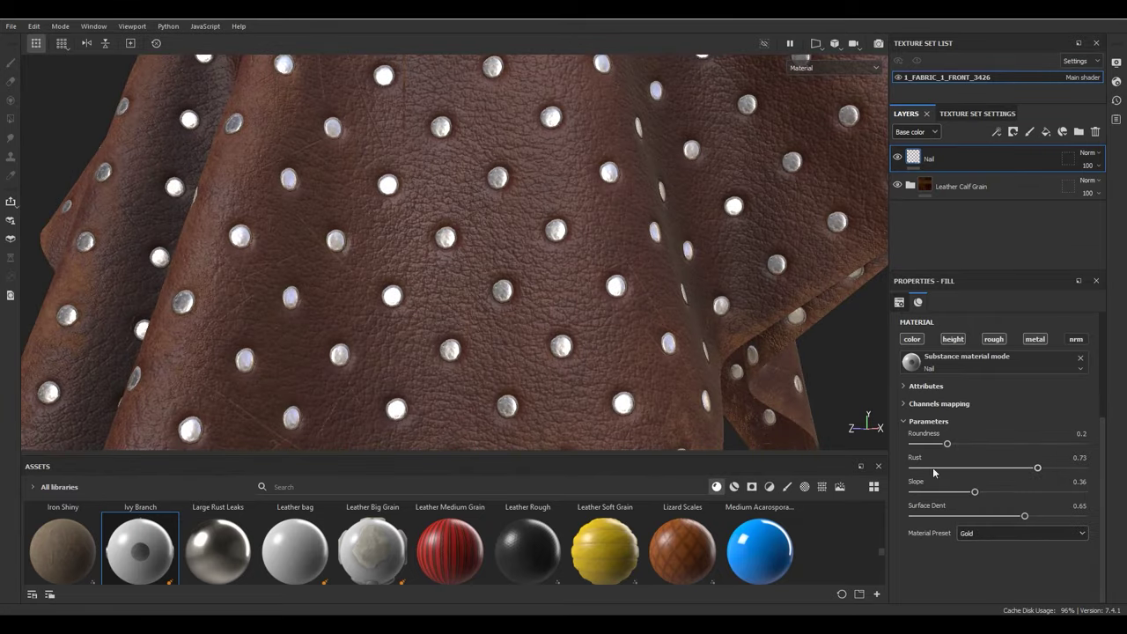
Step: Try the Platinum material preset on the Nail layer and settle on Iron, checking the studs up close
scroll(483, 224, down, 5)
scroll(482, 223, up, 5)
click(1002, 534)
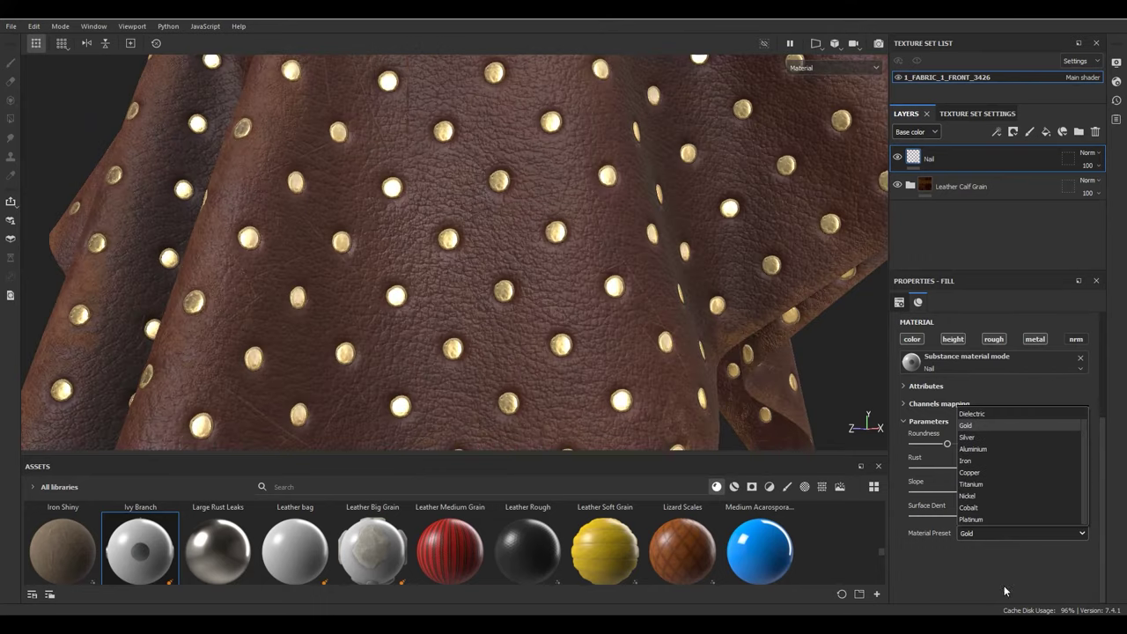
click(973, 519)
click(977, 531)
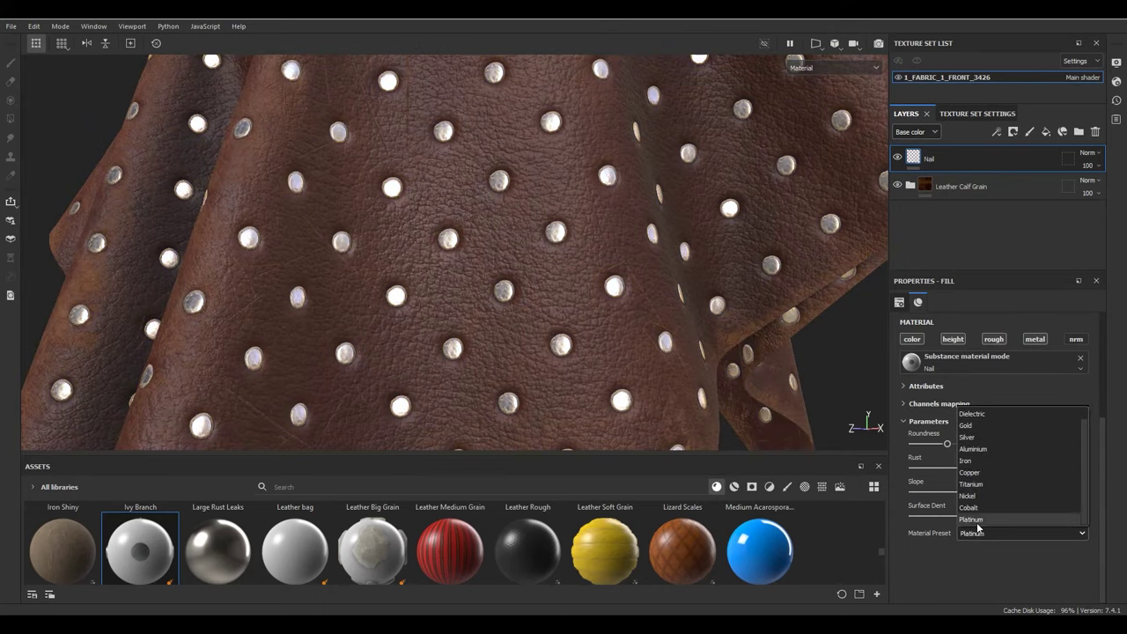
click(968, 460)
scroll(623, 267, down, 5)
alt+drag(700, 273, 434, 209)
mouse_move(433, 209)
alt+right_down()
mouse_move(480, 170)
mouse_move(560, 208)
alt+right_up()
scroll(1107, 439, up, 4)
scroll(1105, 436, down, 4)
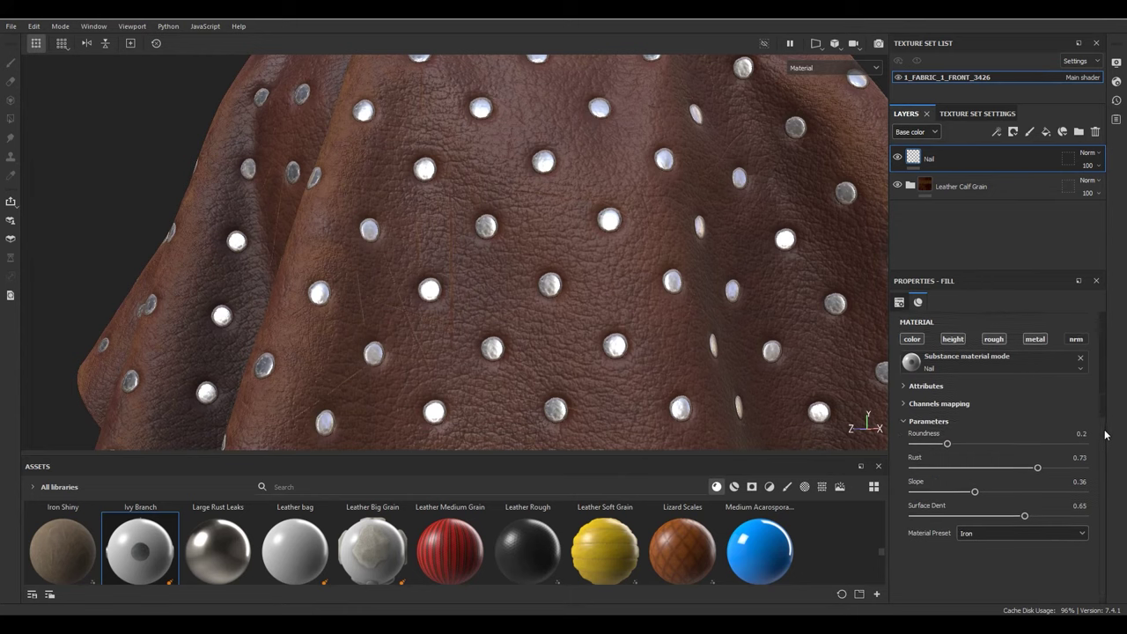
Step: Set the Nail material's Roundness to 0.32, and try a UV scale of 60 before settling on 50
scroll(1105, 435, up, 3)
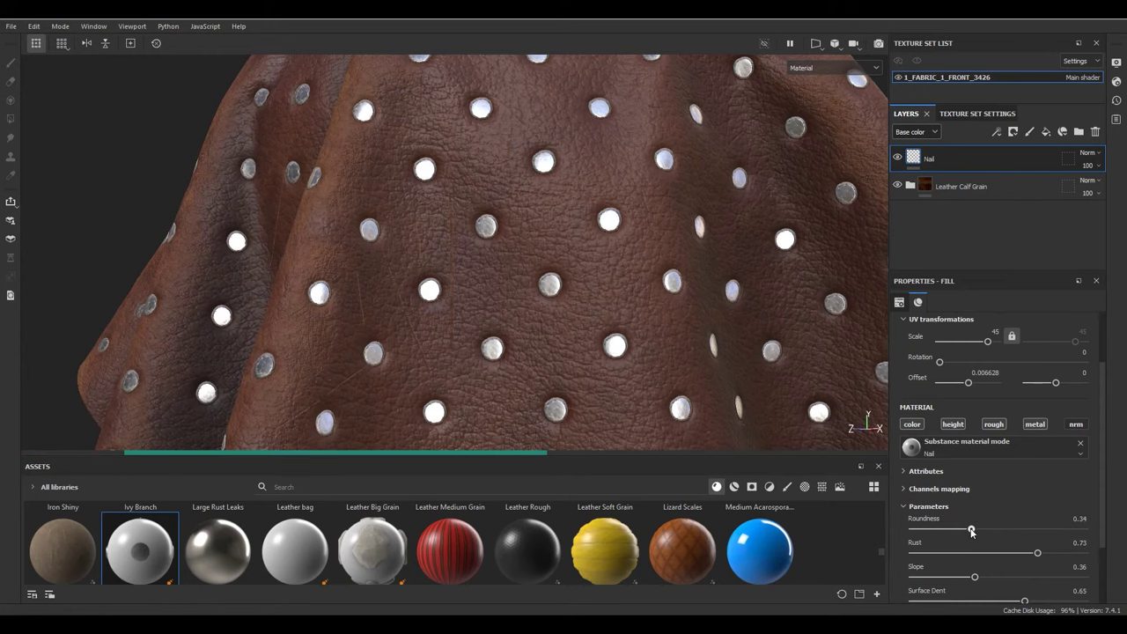
scroll(573, 173, down, 5)
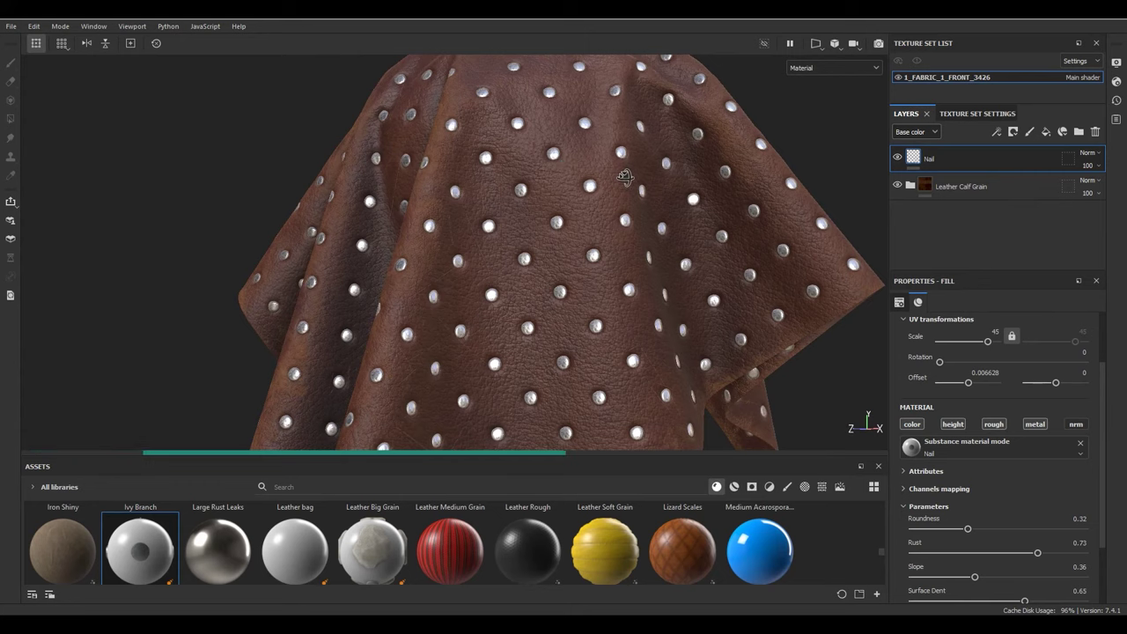
scroll(1000, 376, up, 2)
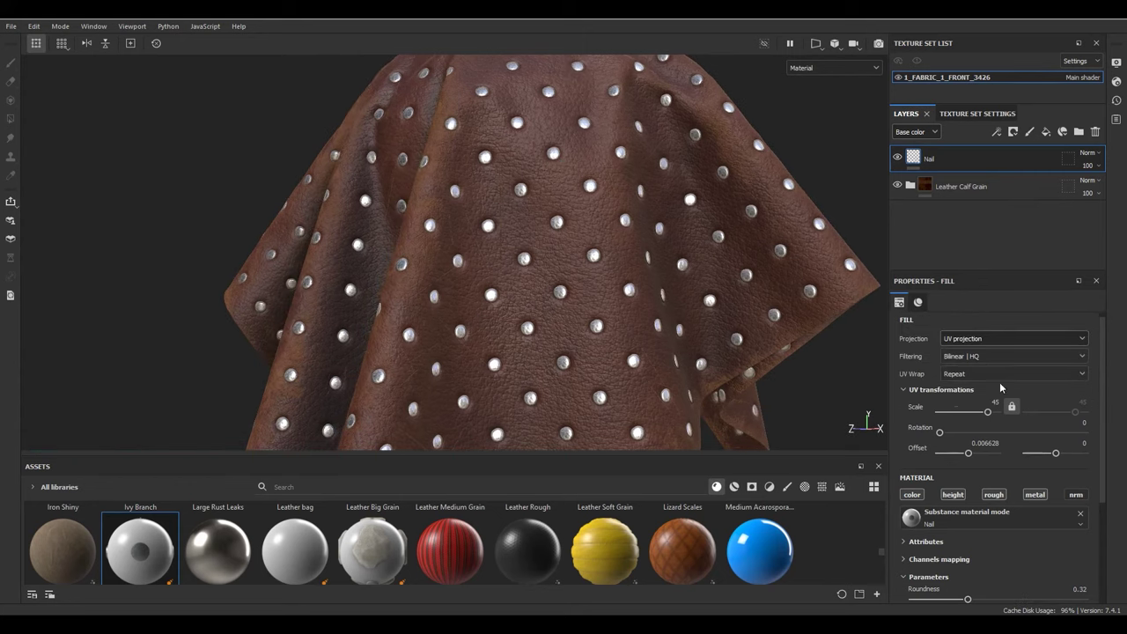
key(Return)
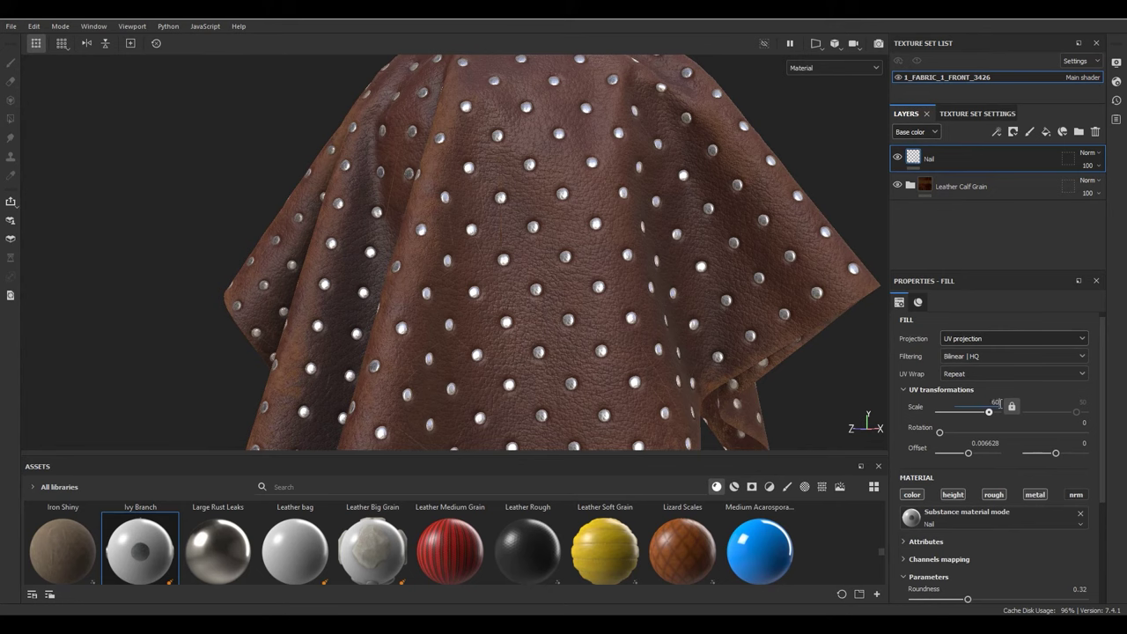
scroll(742, 229, down, 3)
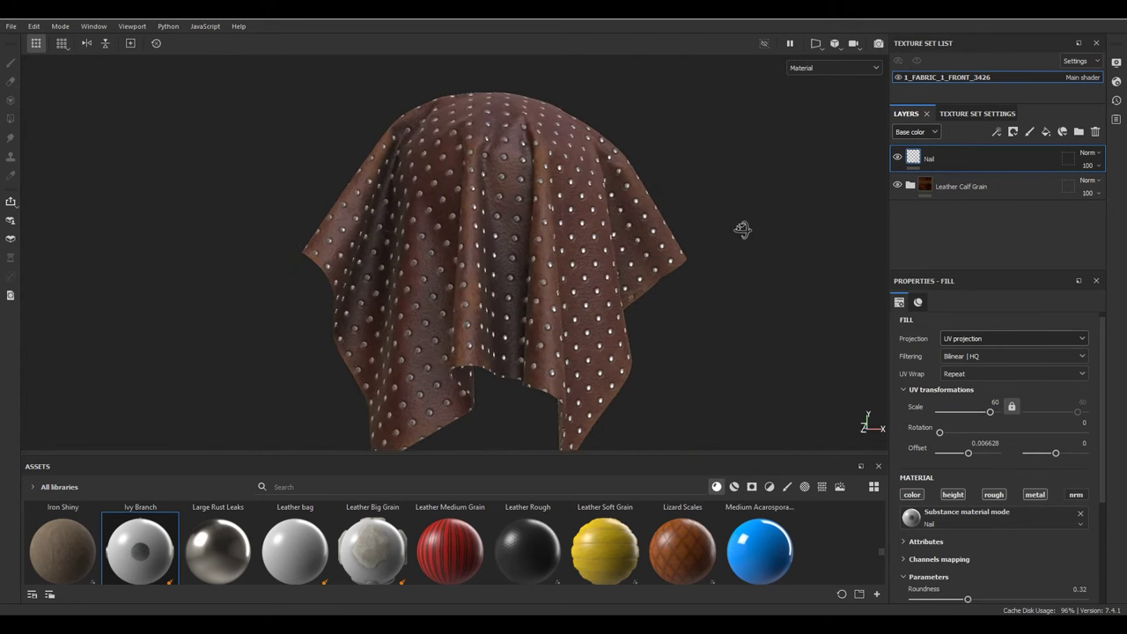
scroll(742, 229, up, 4)
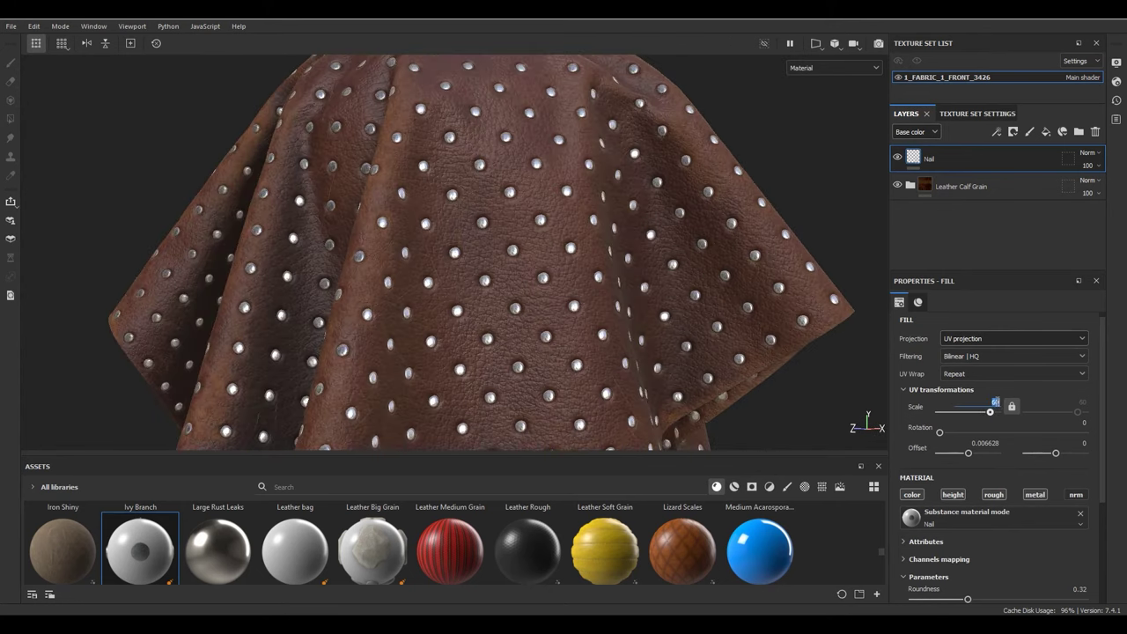
scroll(994, 402, down, 1)
scroll(621, 268, down, 5)
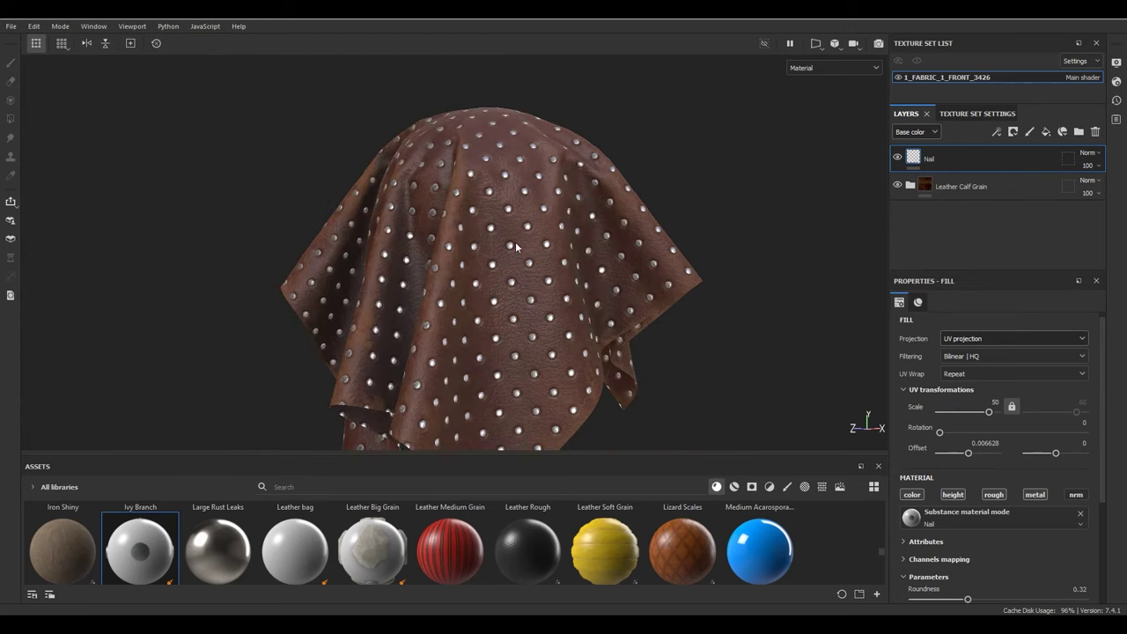
Step: Examine the studded cloth from several angles with the side panels hidden, and bring the panels back
key(Tab)
alt+drag(621, 269, 553, 189)
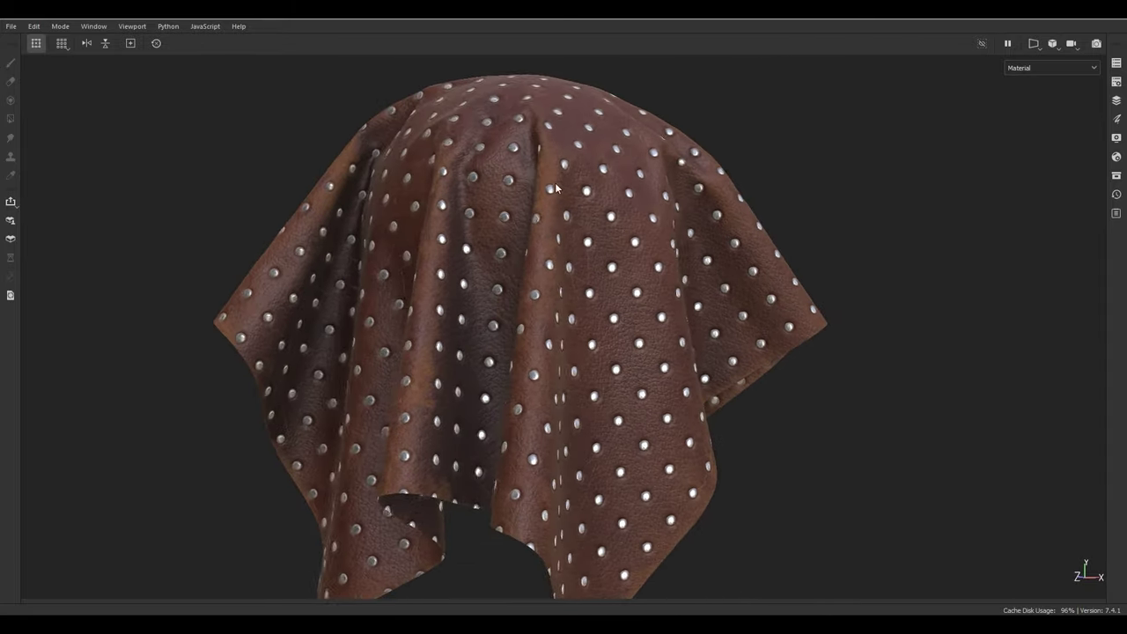
alt+right_drag(554, 189, 539, 437)
alt+drag(783, 339, 790, 317)
alt+right_drag(631, 393, 565, 401)
alt+middle_drag(565, 400, 572, 337)
mouse_move(585, 330)
alt+mouse_down()
mouse_move(641, 315)
mouse_move(573, 312)
alt+mouse_up()
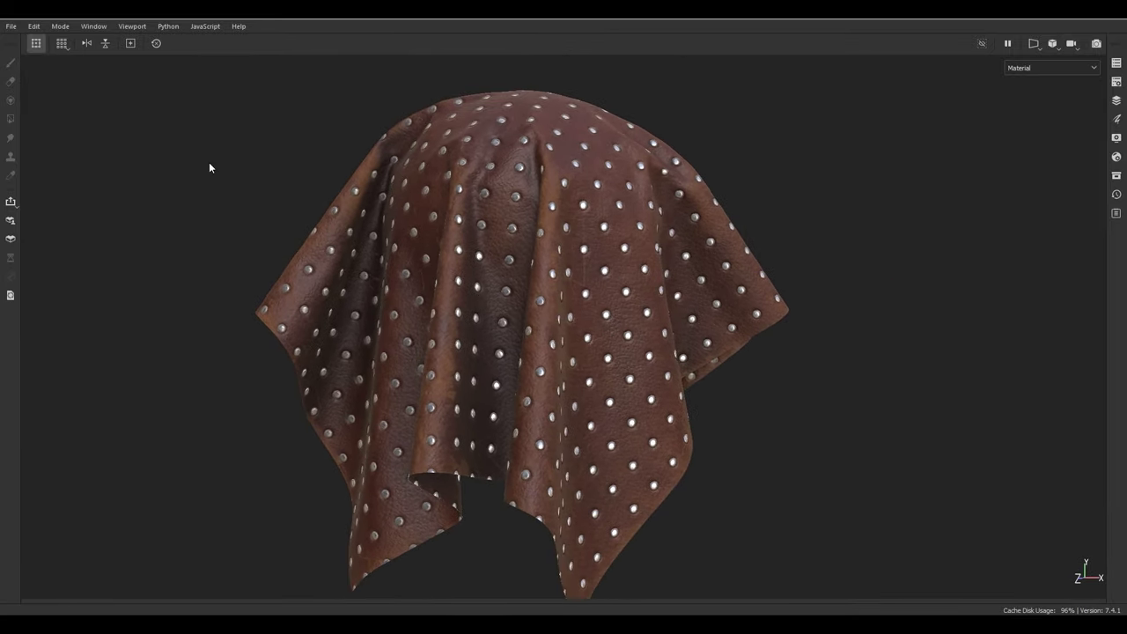
key(Tab)
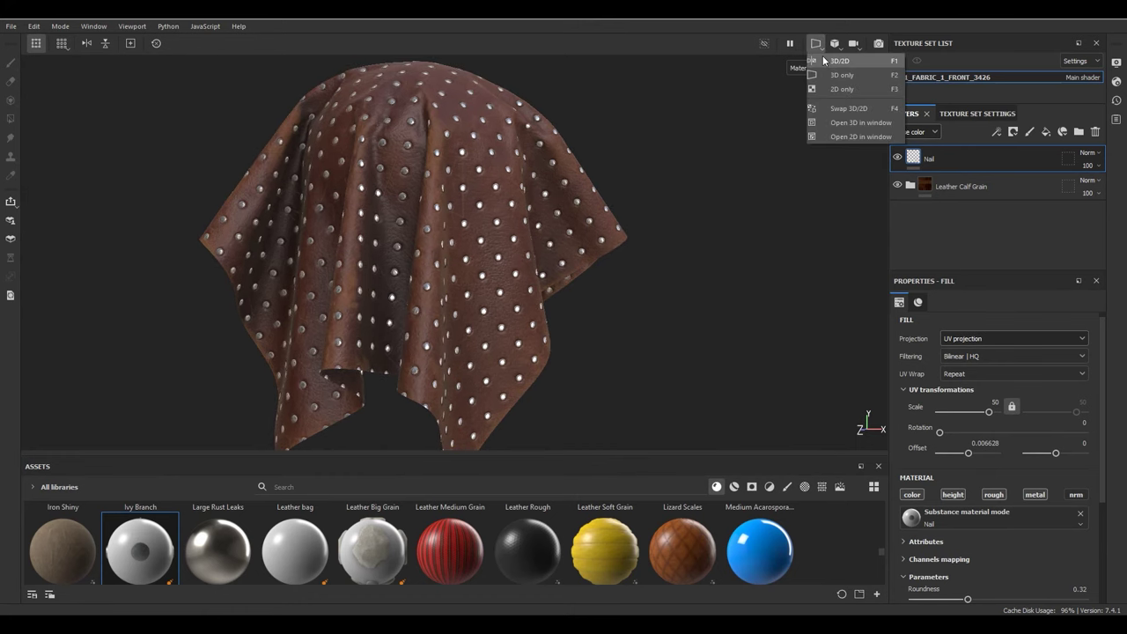
Step: Show the 3D and 2D views together and shift the Nail pattern's UV offset to 0.006878 and 0.012234, checking stud placement at the cloth's corner
click(824, 61)
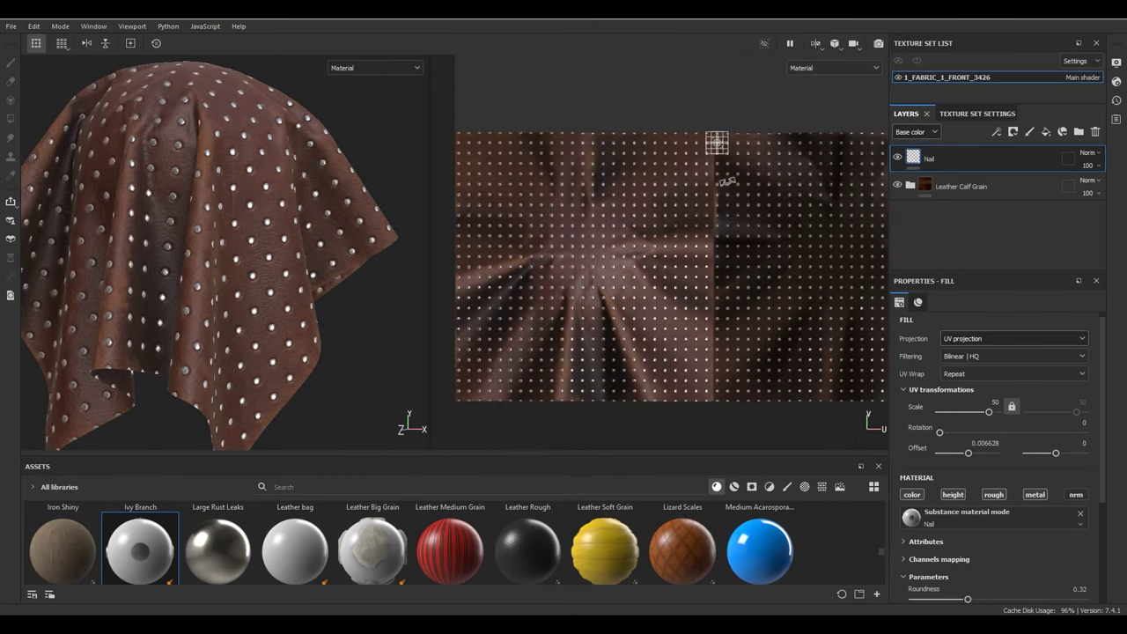
scroll(729, 191, up, 5)
drag(748, 164, 747, 145)
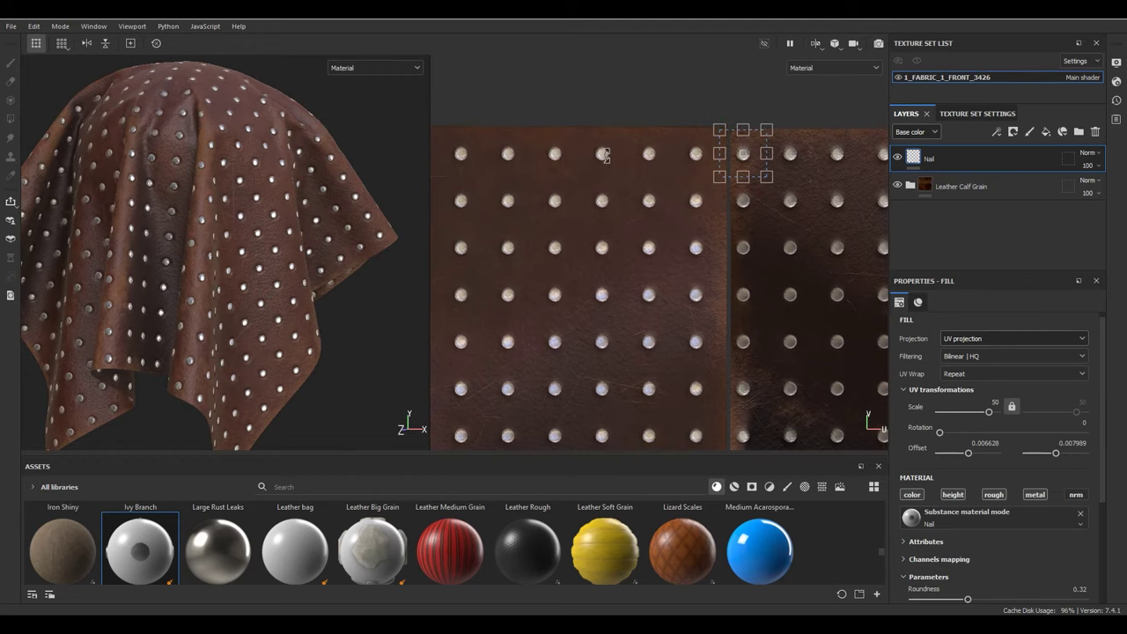
alt+drag(350, 230, 290, 228)
alt+middle_drag(342, 300, 360, 251)
alt+drag(360, 252, 249, 272)
scroll(183, 418, up, 4)
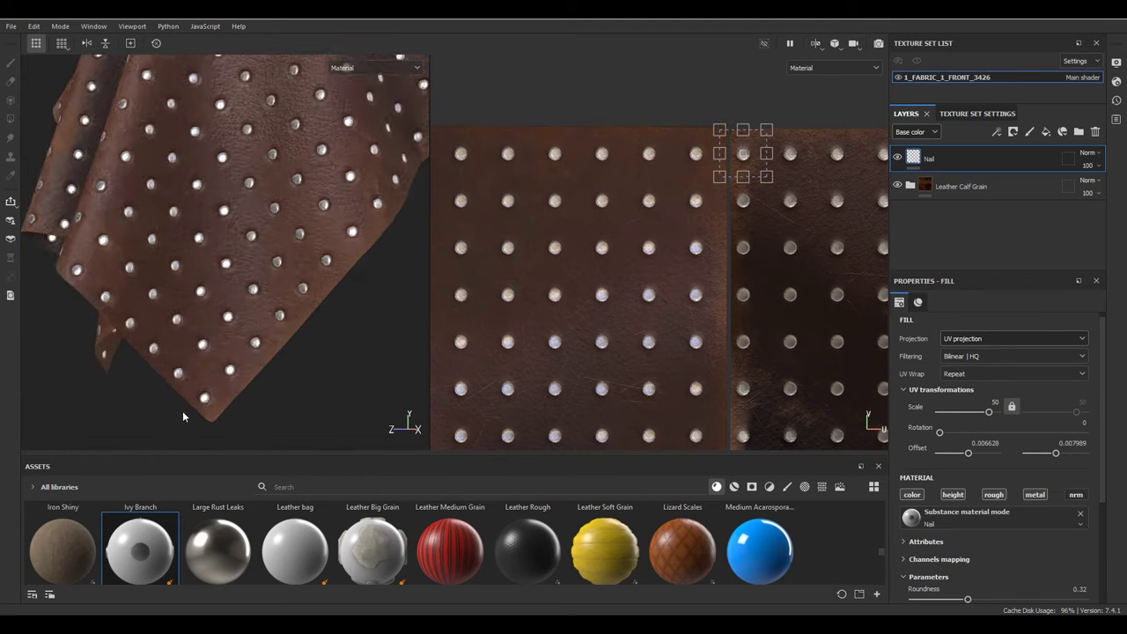
scroll(183, 416, up, 3)
drag(750, 153, 752, 144)
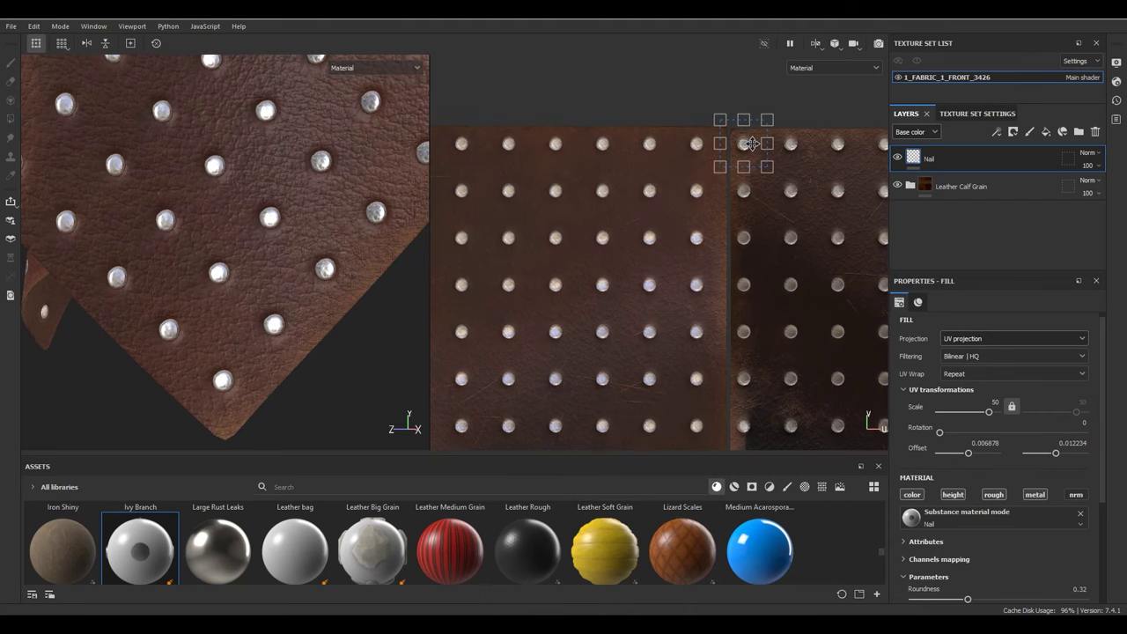
scroll(782, 152, up, 2)
scroll(187, 279, down, 8)
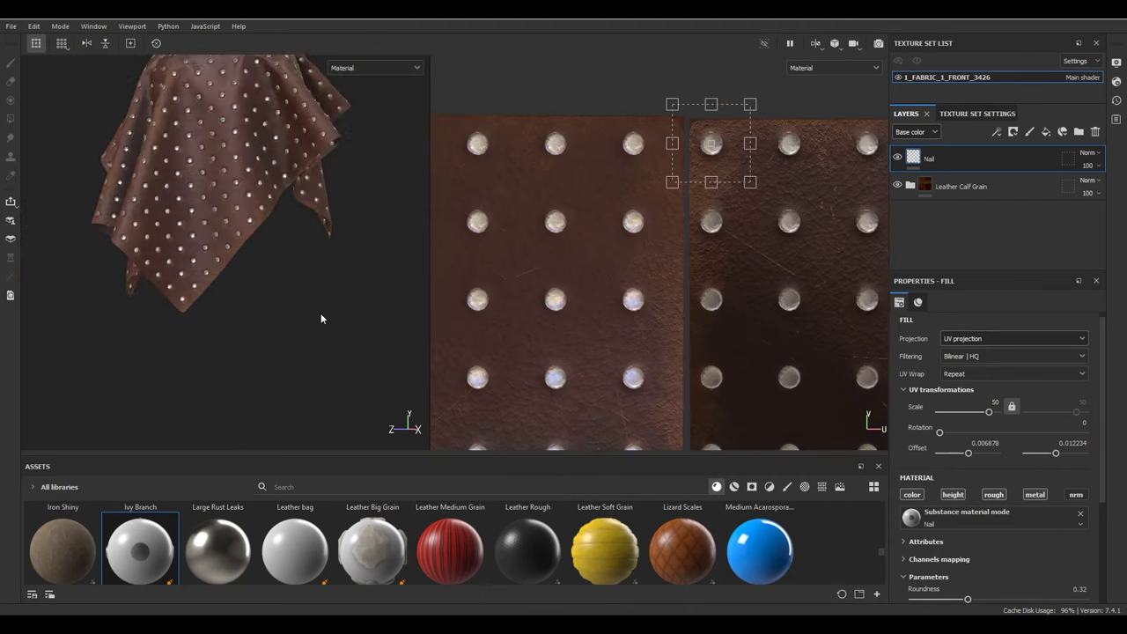
Step: Return to the 3D-only view and examine the whole draped cloth with its shifted studs
alt+drag(363, 273, 444, 273)
click(833, 80)
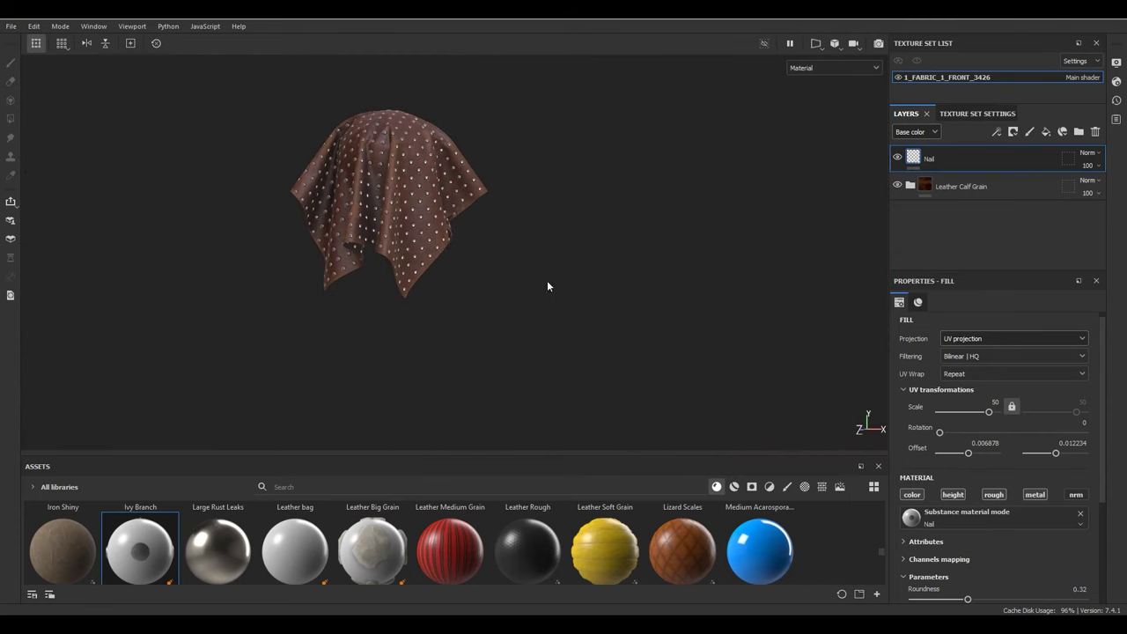
scroll(315, 154, up, 4)
alt+drag(551, 250, 513, 273)
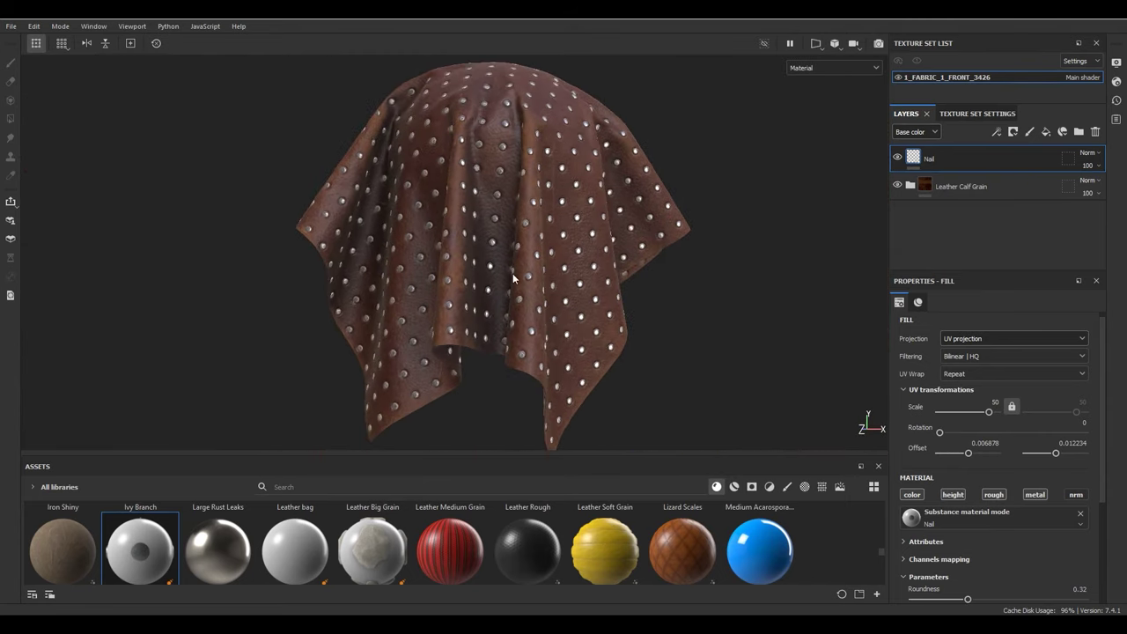
alt+right_drag(544, 324, 522, 220)
alt+middle_drag(557, 243, 519, 236)
alt+right_drag(519, 236, 529, 283)
mouse_move(530, 283)
alt+mouse_down()
mouse_move(555, 297)
mouse_move(540, 301)
mouse_move(541, 288)
alt+mouse_up()
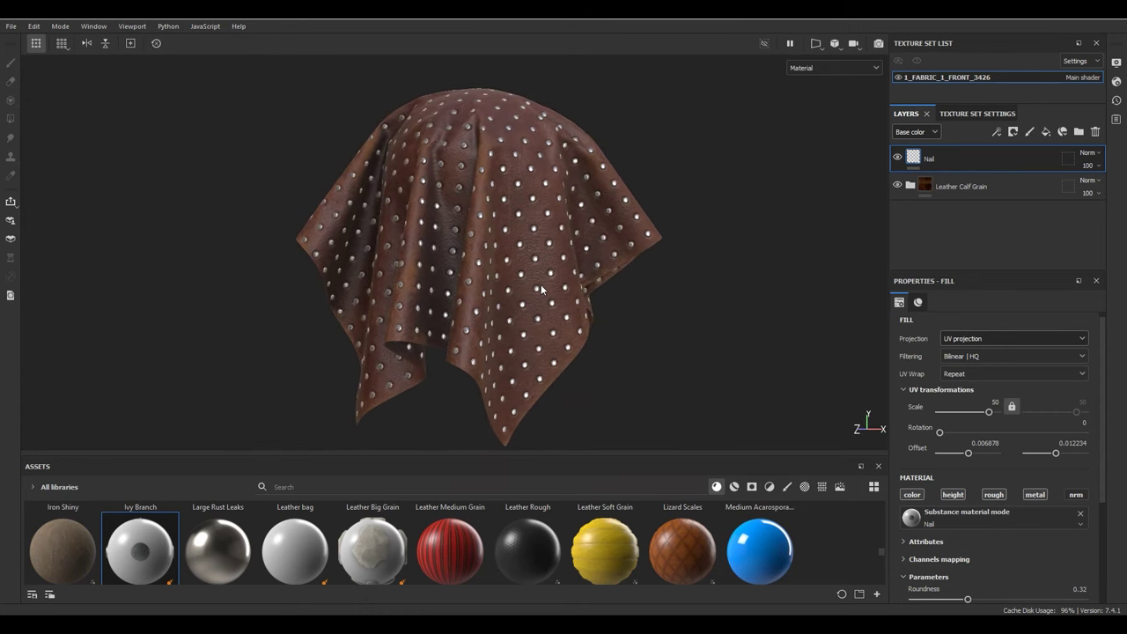